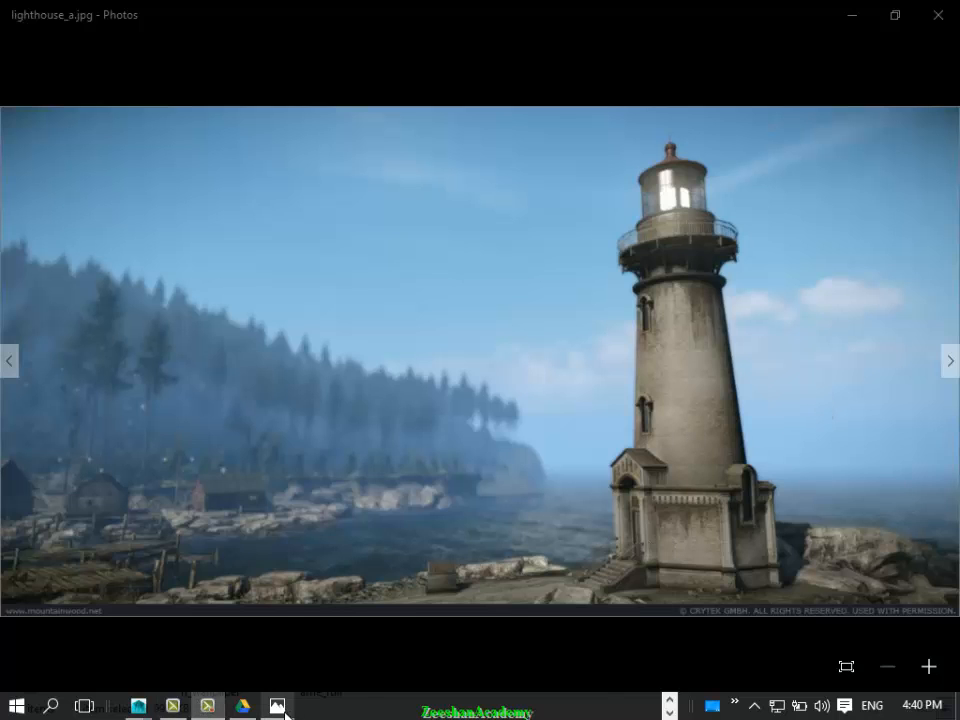
- Browse through the reference pictures in the Photos viewer, from the lighthouse scene to the hands image
key("Right")
key("Right")
key("Right")
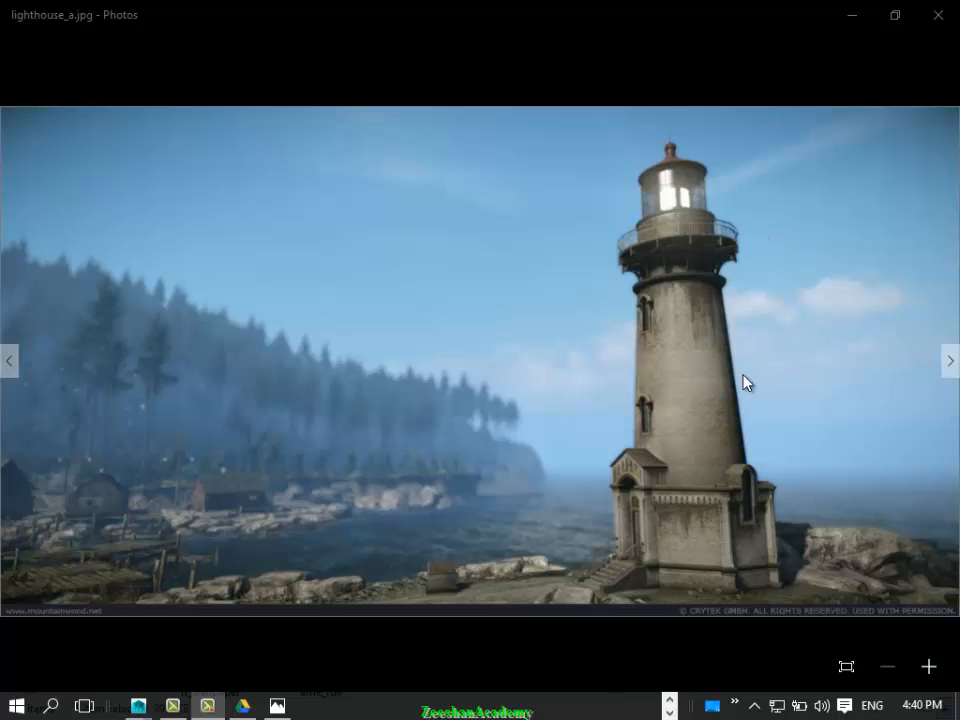
key("Right")
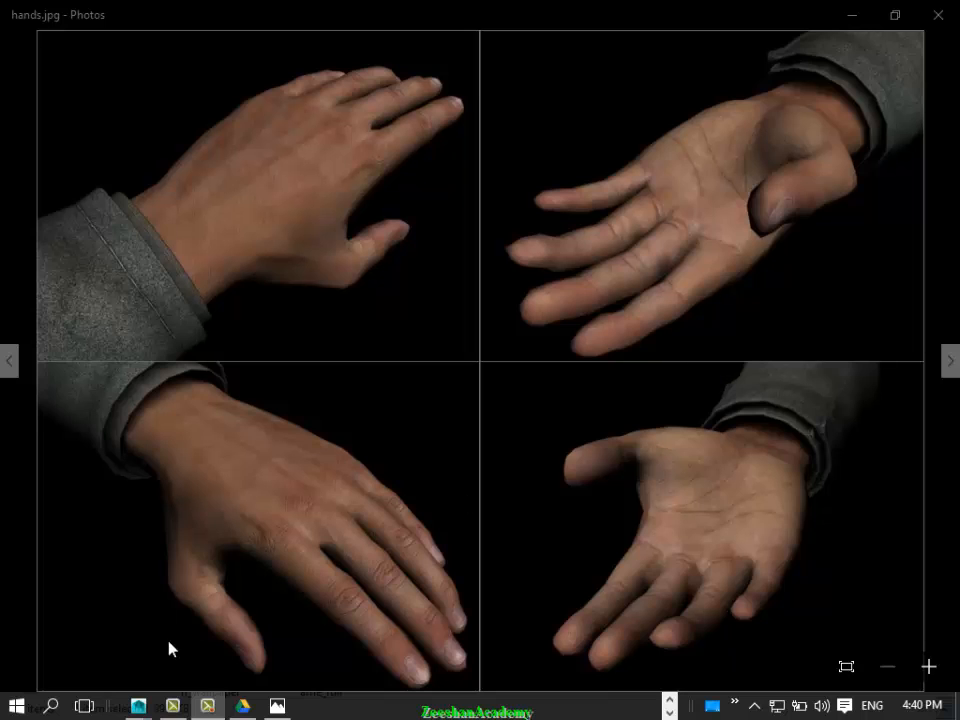
- Switch to Maya and show the Channel Box / Layer Editor in place of the Attribute Editor
mouse_move(145, 705)
left_click(289, 664)
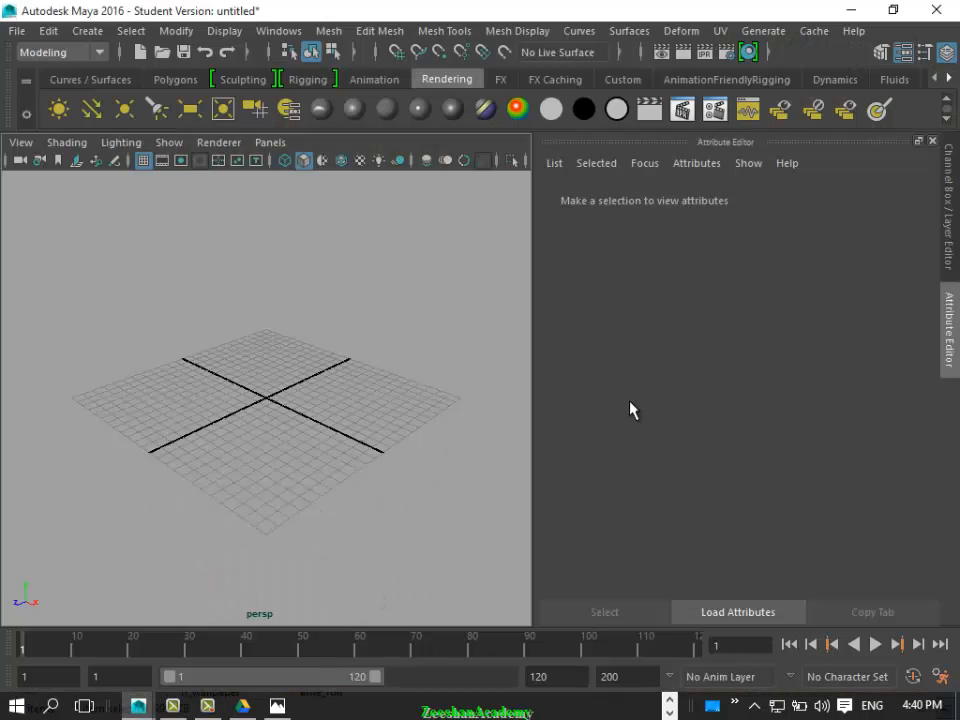
left_click(945, 152)
left_click_drag(640, 330, 361, 499, "alt")
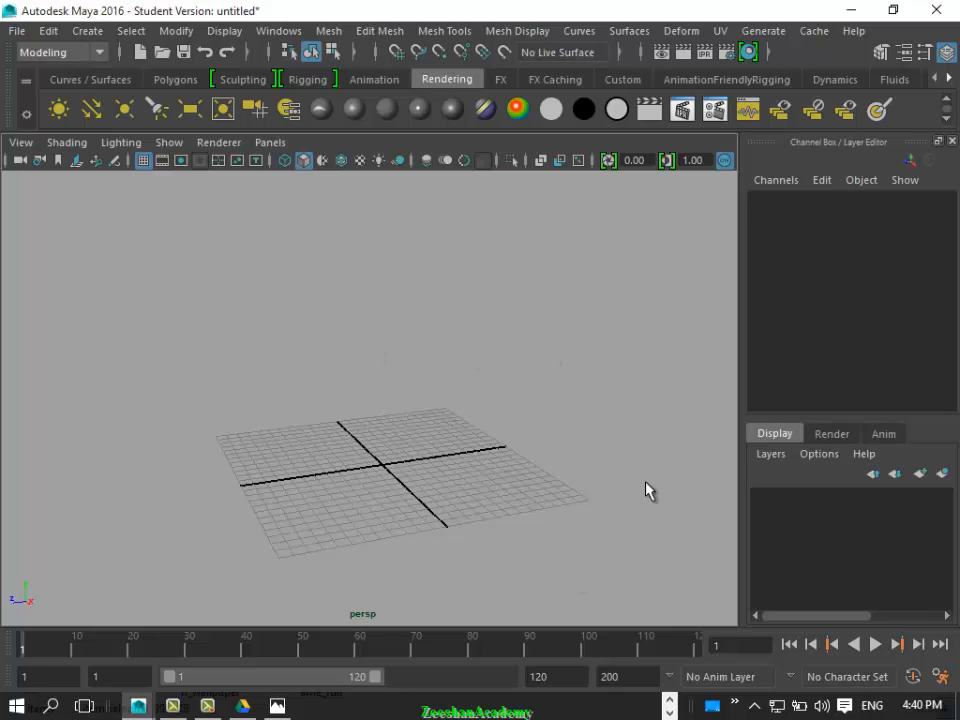
- Switch to Photos to view the lighthouse reference picture, and return to Maya
left_click(279, 706)
left_click(950, 360)
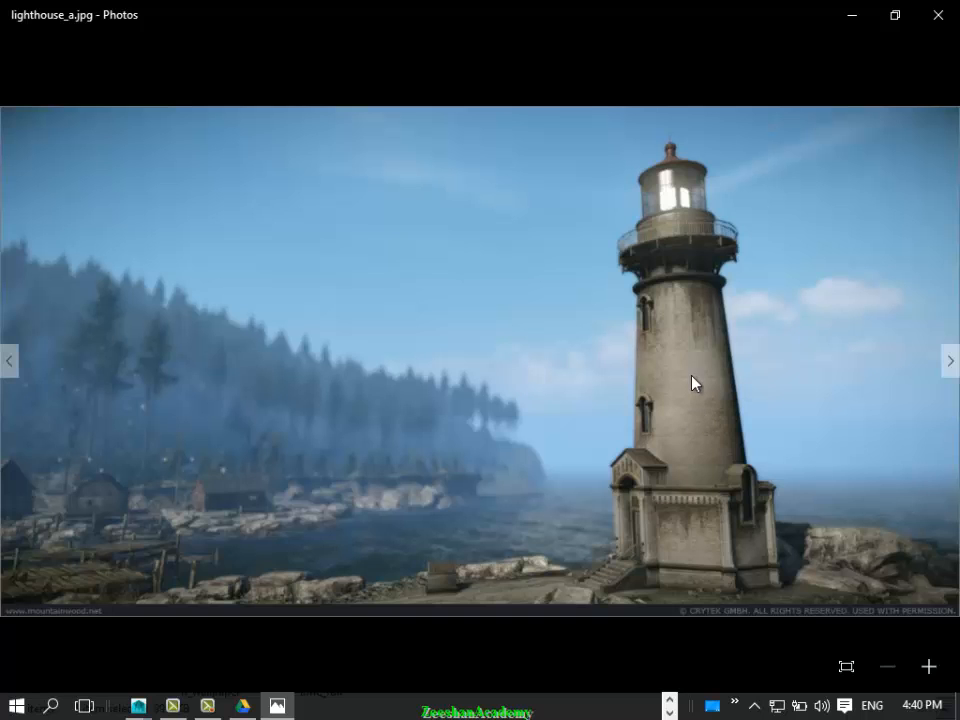
key("alt+Tab")
- Create a large polygon plane freehand on the grid, centred at about X 0.93, Z 3.17
left_click_drag(364, 416, 440, 400, "alt")
left_click(172, 80)
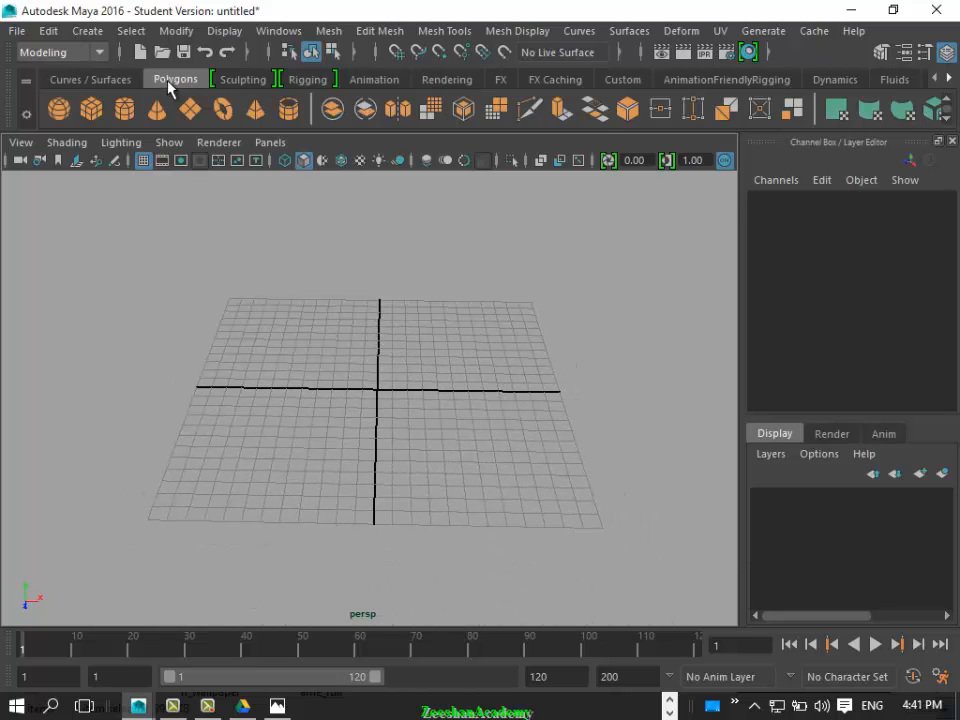
left_click(98, 32)
mouse_move(193, 104)
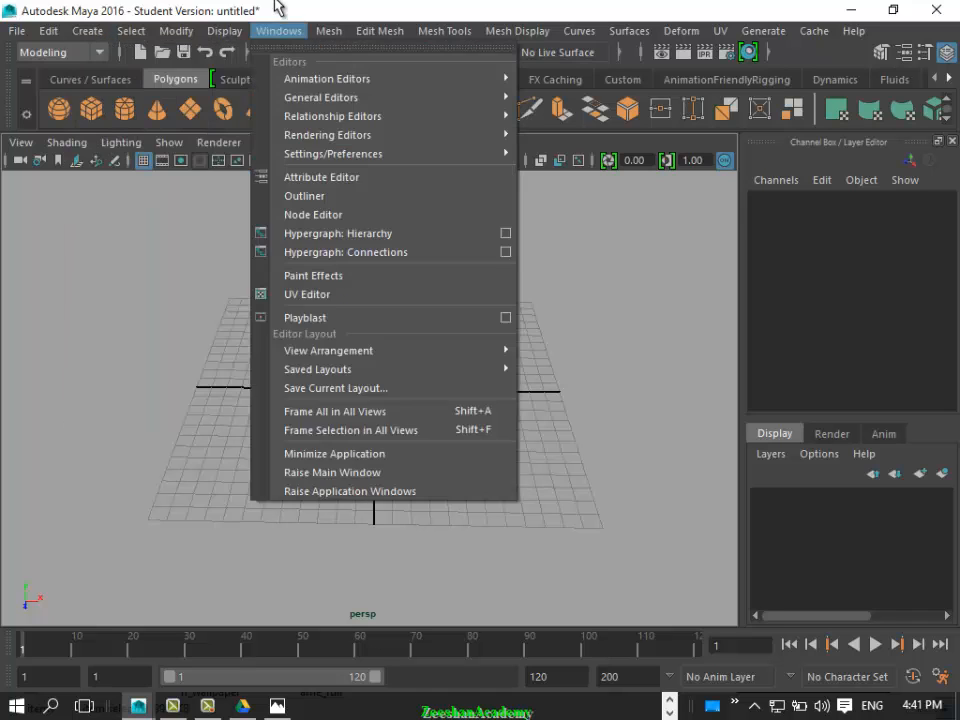
left_click(214, 13)
left_click(189, 112)
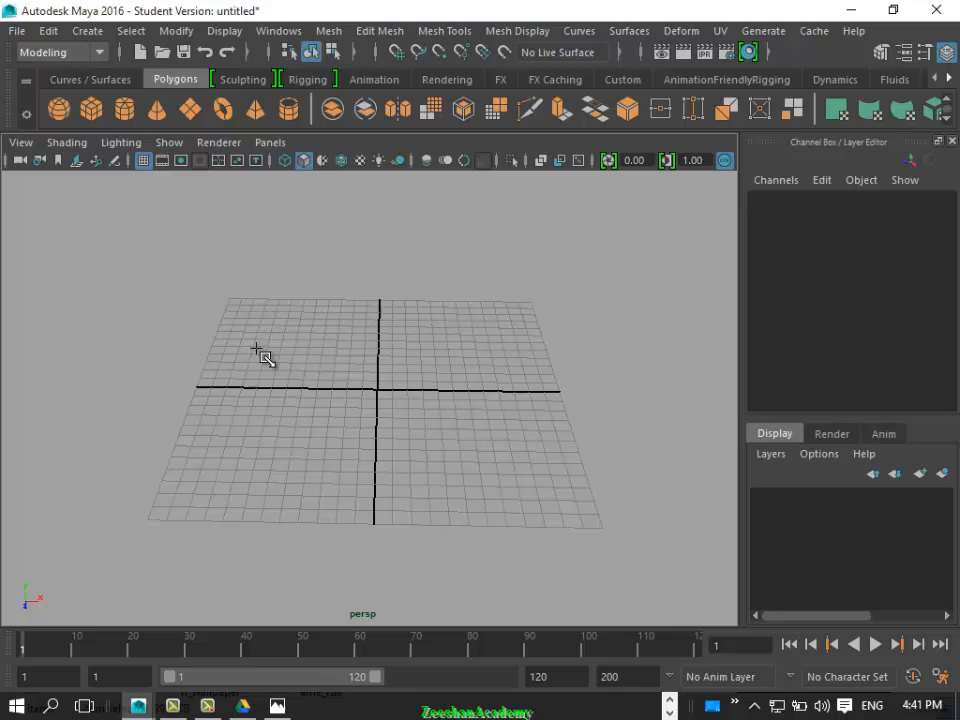
left_click(589, 521)
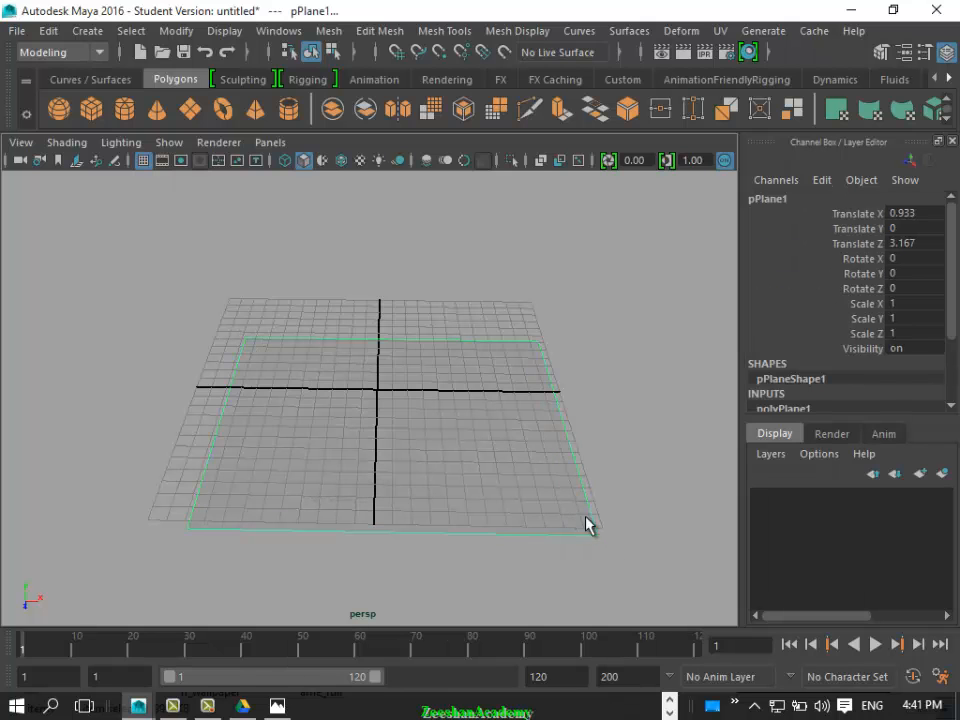
- Examine the new plane from several angles, check its shape node in the Attribute Editor, and return to the Channel Box
left_click_drag(392, 480, 343, 343, "alt")
left_click_drag(319, 540, 449, 485, "alt")
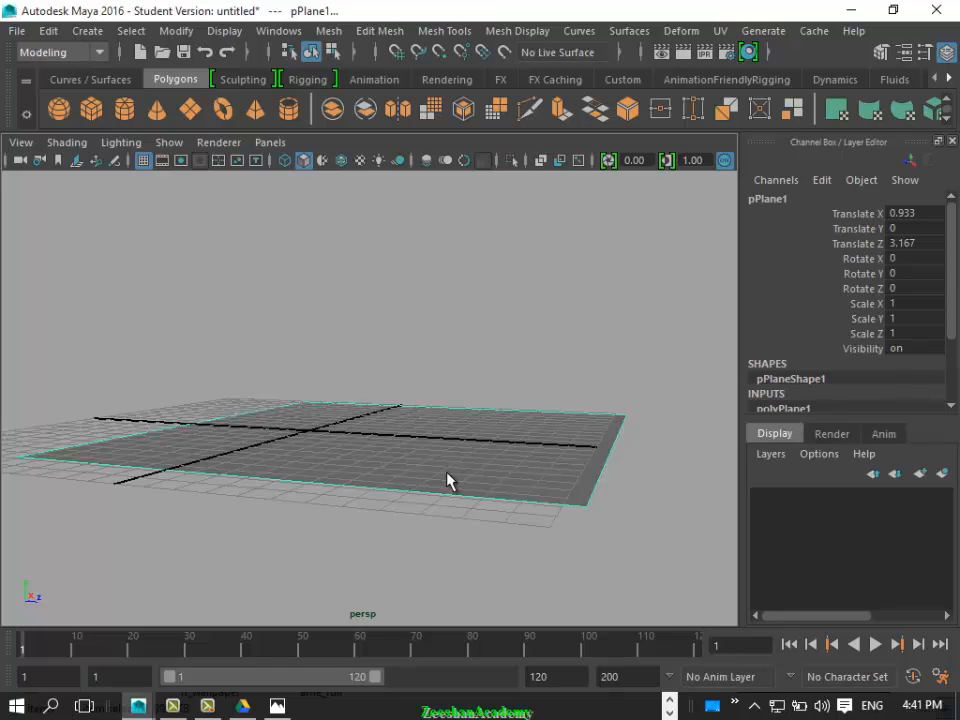
left_click_drag(434, 439, 507, 483, "alt")
left_click(311, 467)
left_click_drag(311, 467, 626, 354, "alt")
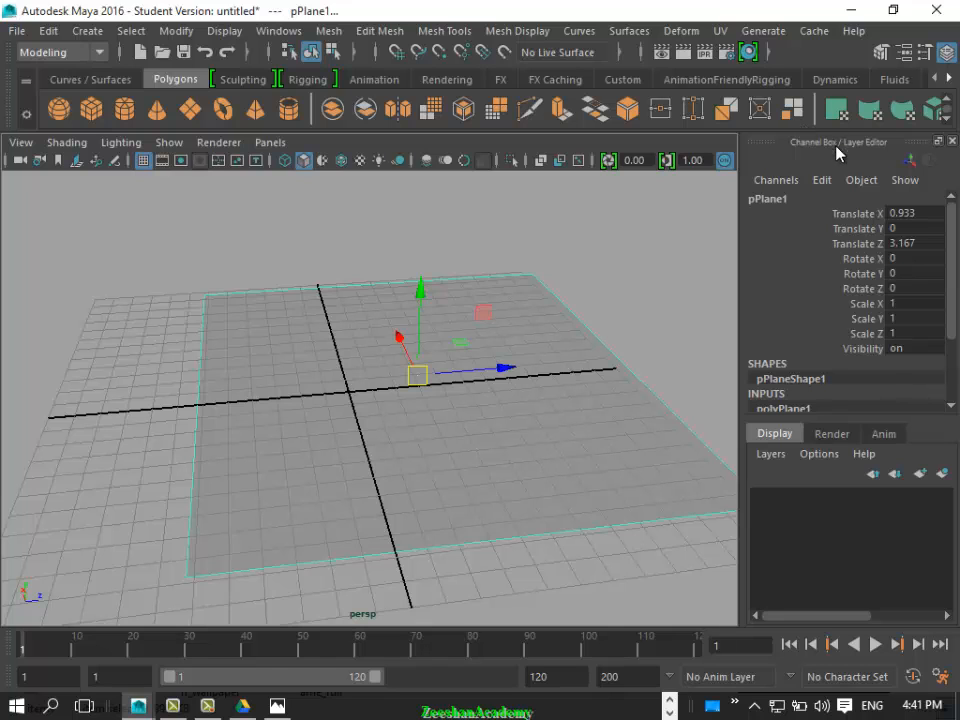
key("ctrl+a")
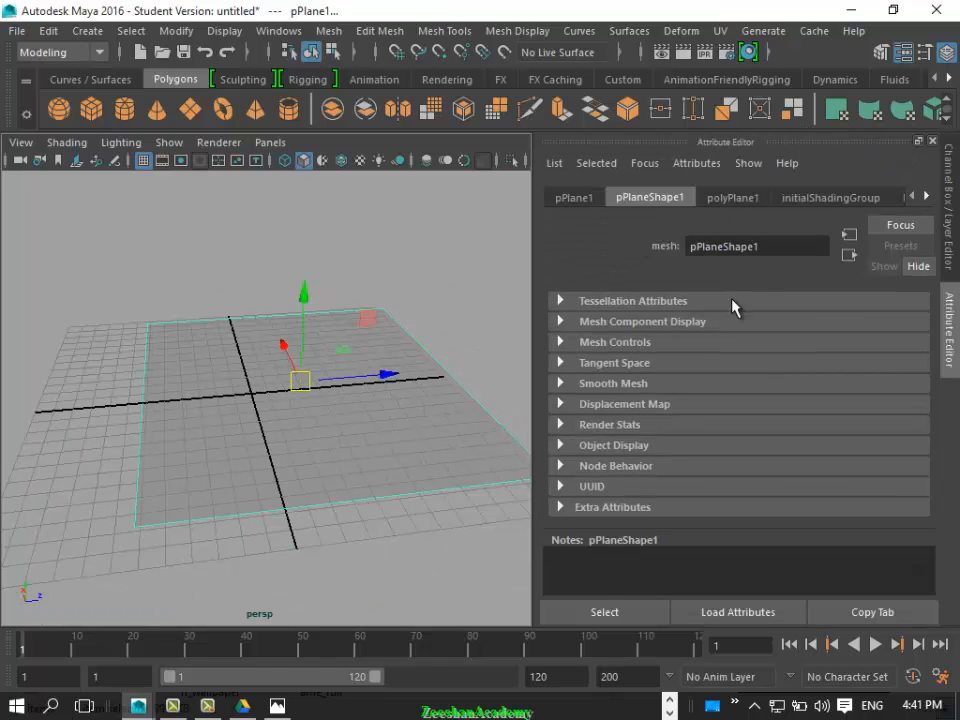
key("ctrl+a")
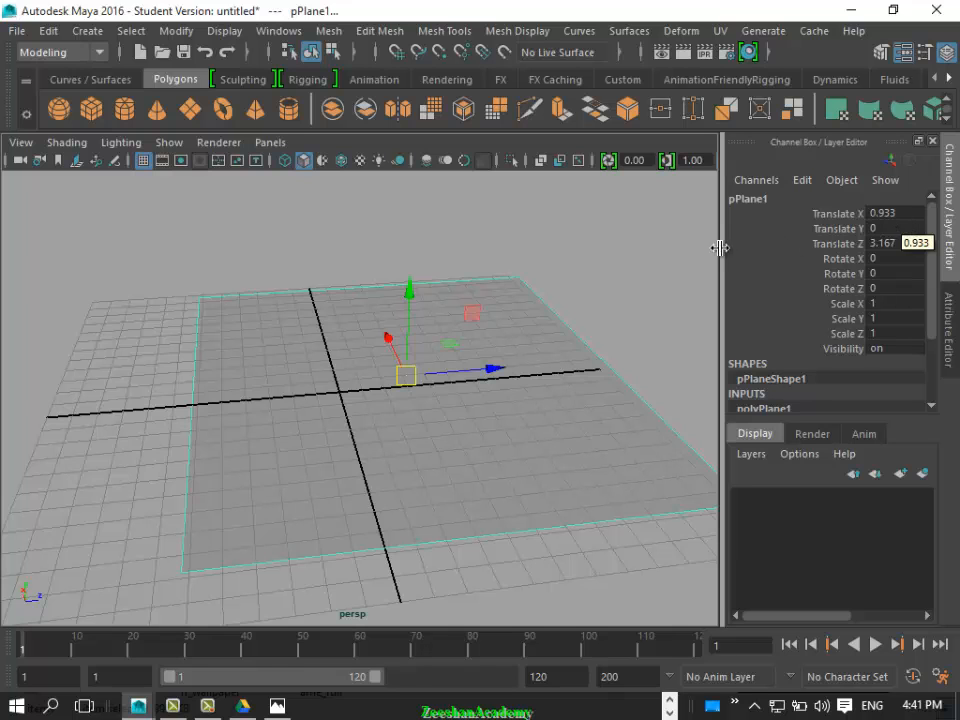
- Highlight the plane's transform channels through Scale Z and its Visibility channel in the Channel Box
left_click_drag(511, 409, 400, 385, "alt")
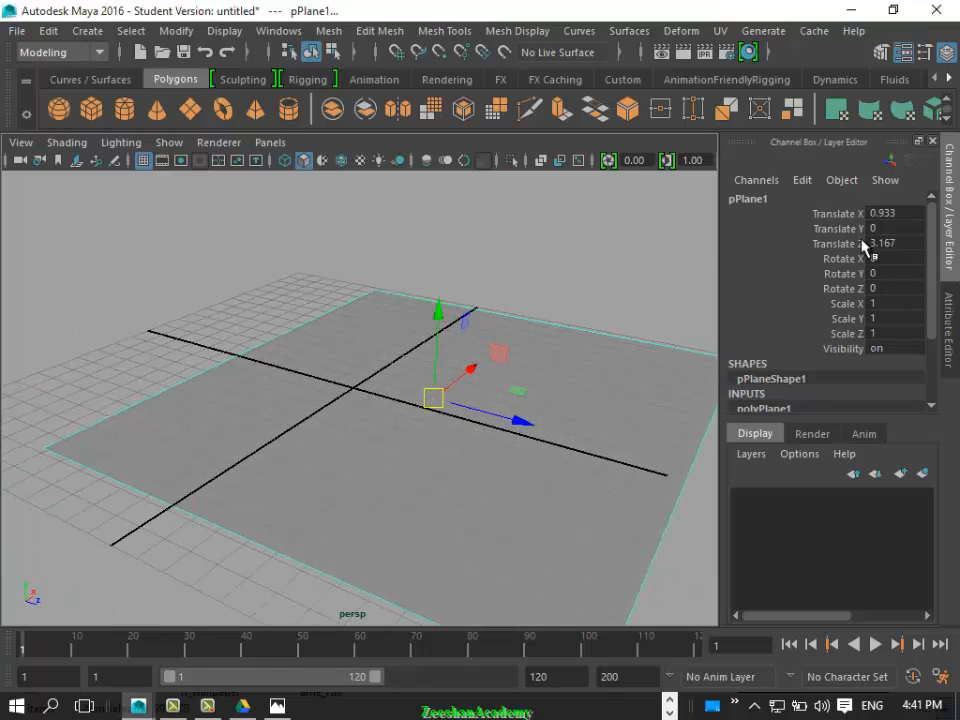
left_click_drag(845, 213, 860, 335)
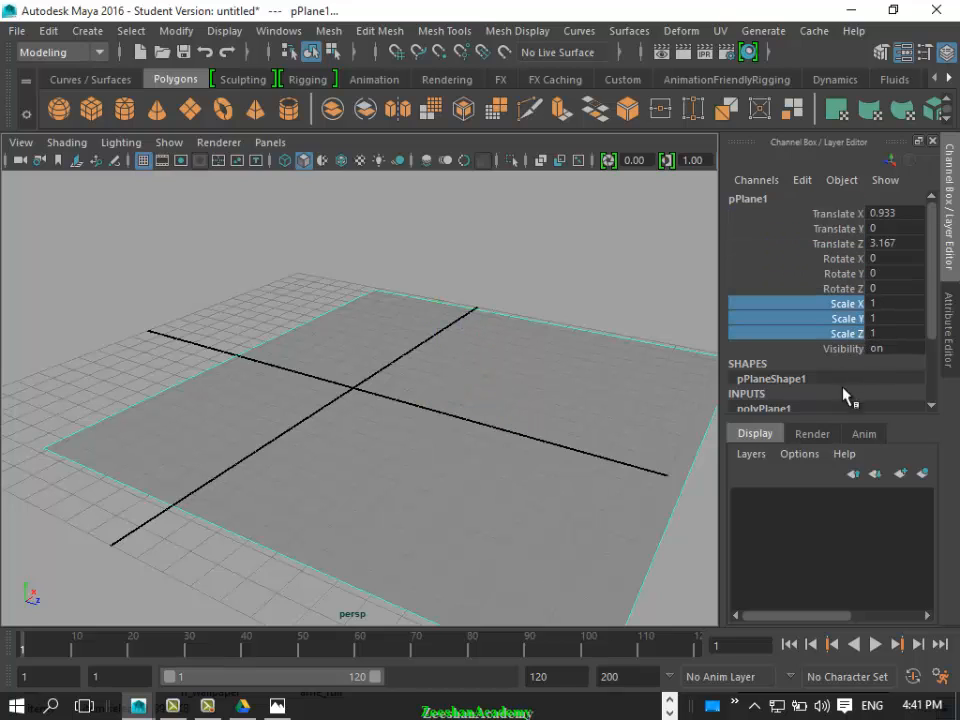
left_click(850, 350)
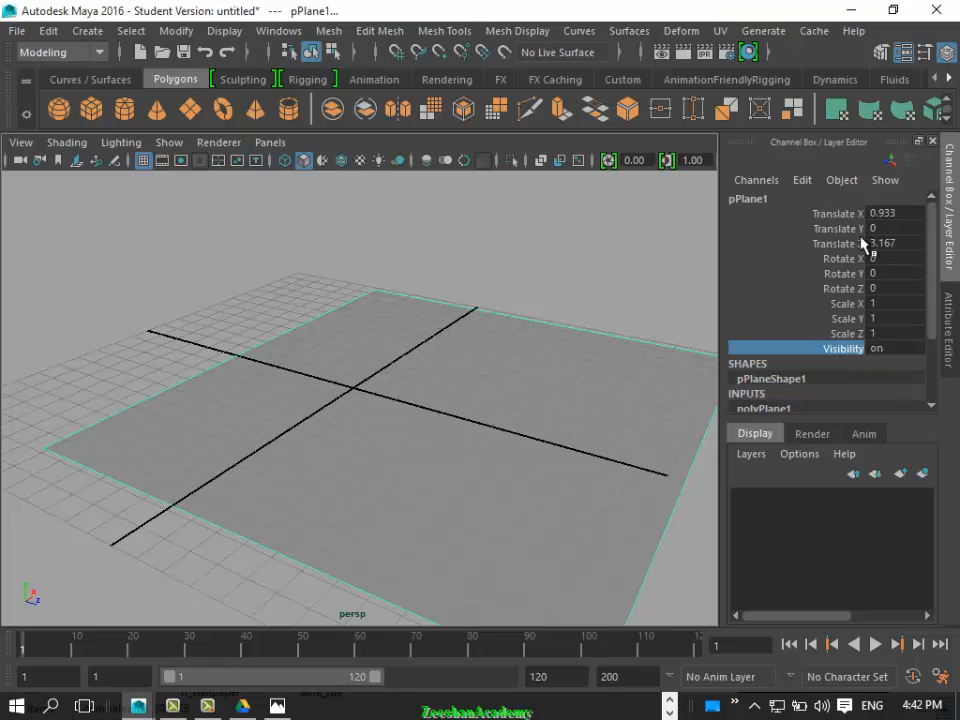
- Highlight the plane's Translate channels and move it along Z and up to about Y 5.06, Z 1.2
left_click_drag(845, 216, 851, 245)
left_click_drag(420, 452, 466, 428, "alt")
key("w")
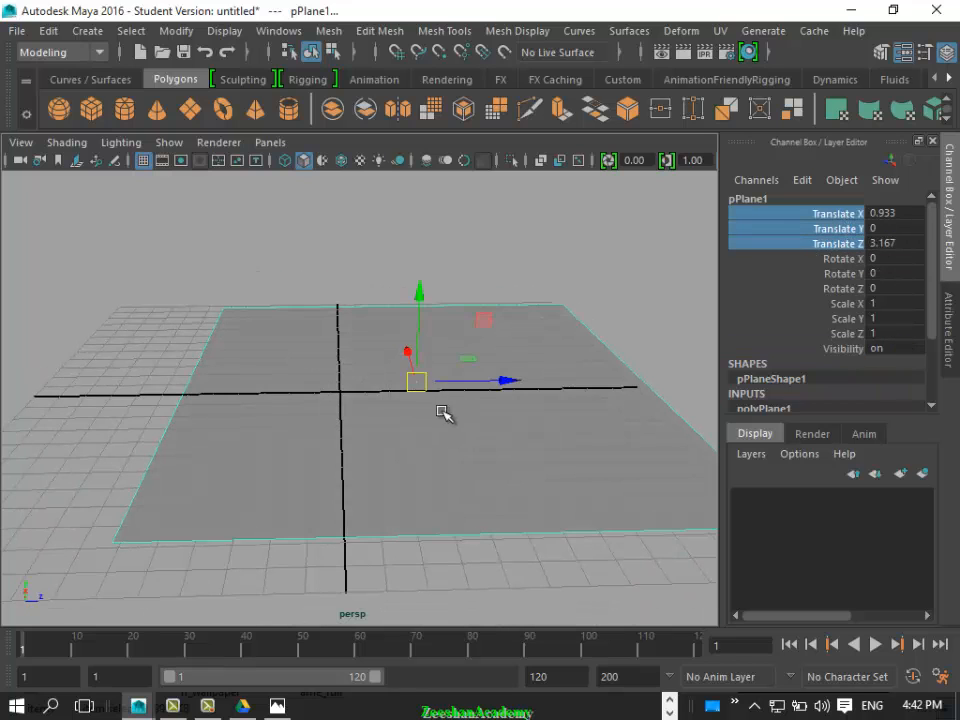
left_click_drag(507, 379, 256, 400)
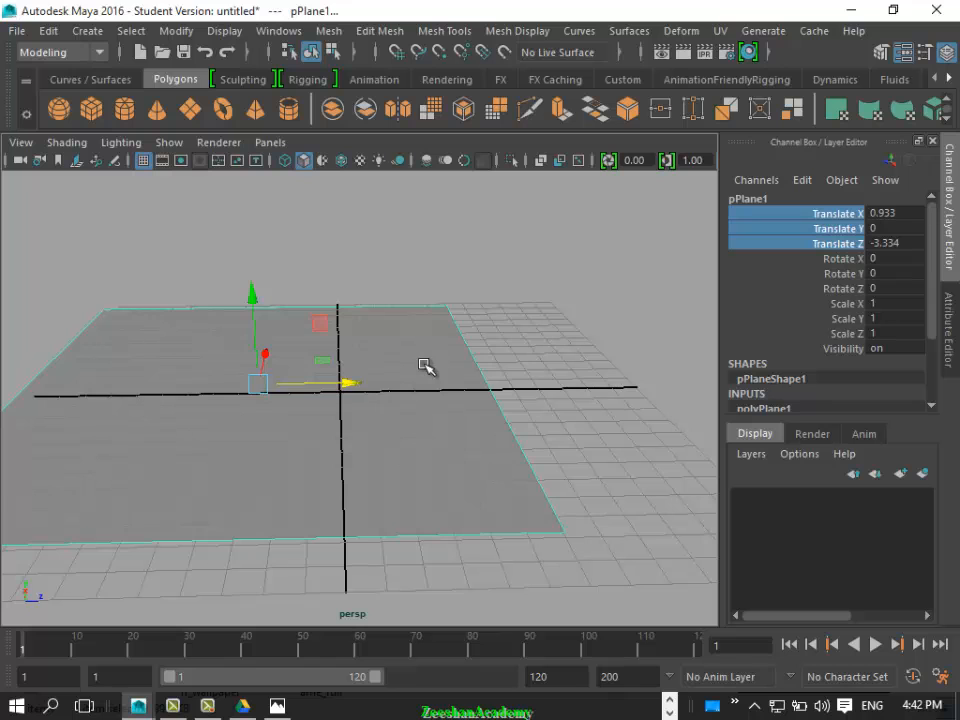
left_click_drag(425, 366, 455, 383)
left_click_drag(379, 315, 384, 165)
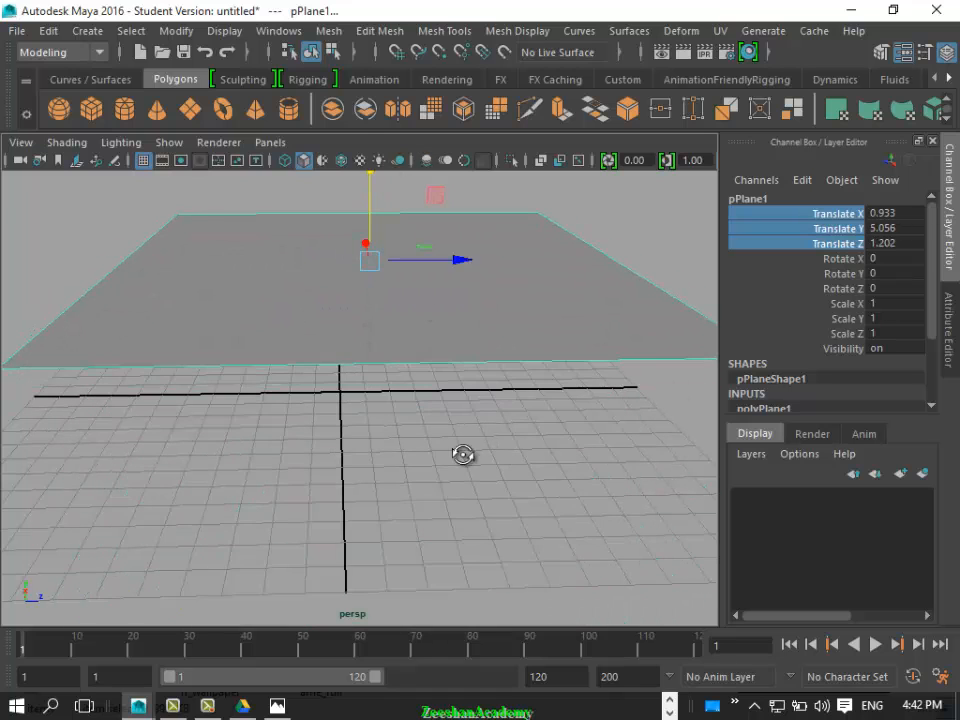
- Move the plane along X and within the XY plane to about X 2.32, Y 4.4
left_click_drag(463, 455, 411, 390, "alt")
middle_click_drag(411, 390, 388, 455, "alt")
right_click_drag(388, 455, 278, 410, "alt")
left_click_drag(463, 368, 347, 332)
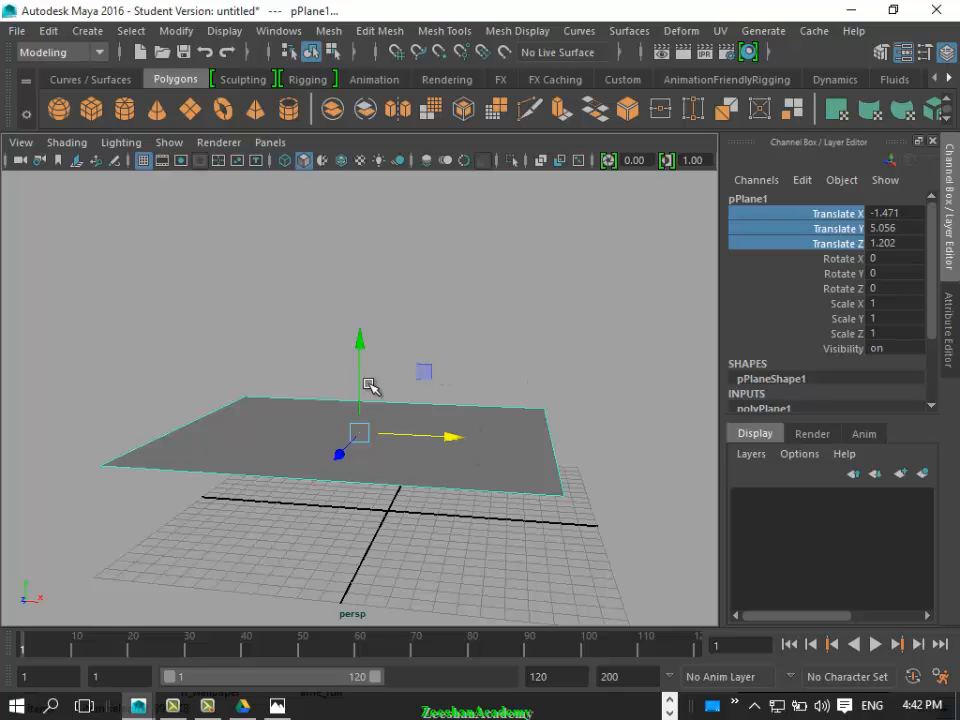
left_click_drag(416, 380, 512, 325)
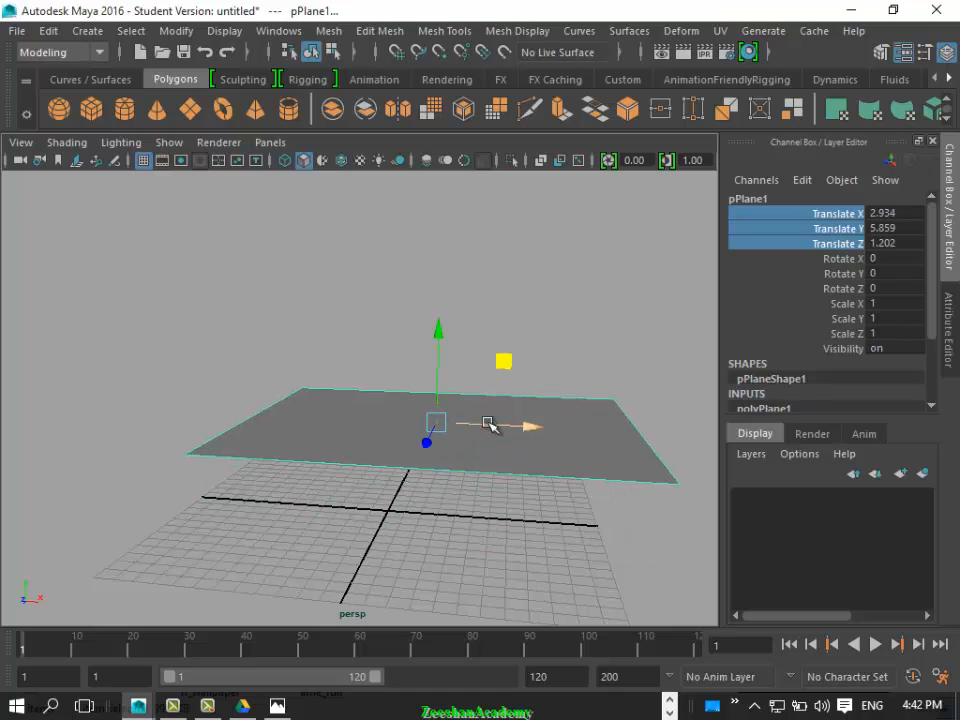
left_click_drag(470, 416, 424, 430, "alt")
mouse_move(496, 354)
left_mouse_down()
mouse_move(549, 338)
mouse_move(448, 420)
mouse_move(503, 365)
left_mouse_up()
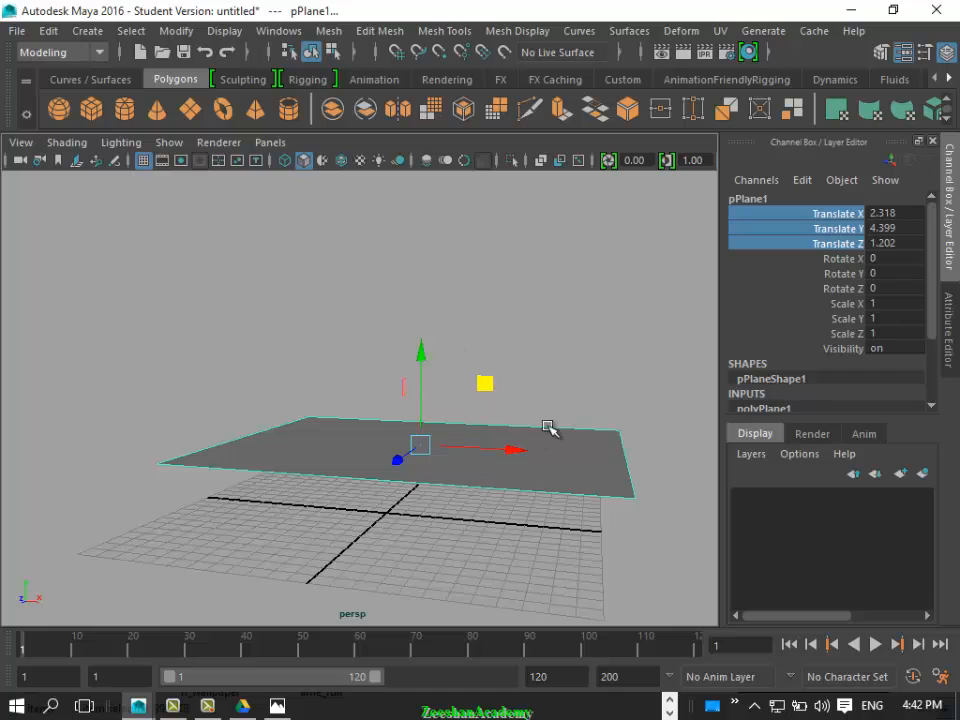
- Reselect the plane and move it freely to about X 5.02, Y 7.13, Z 0.9
left_click(493, 386)
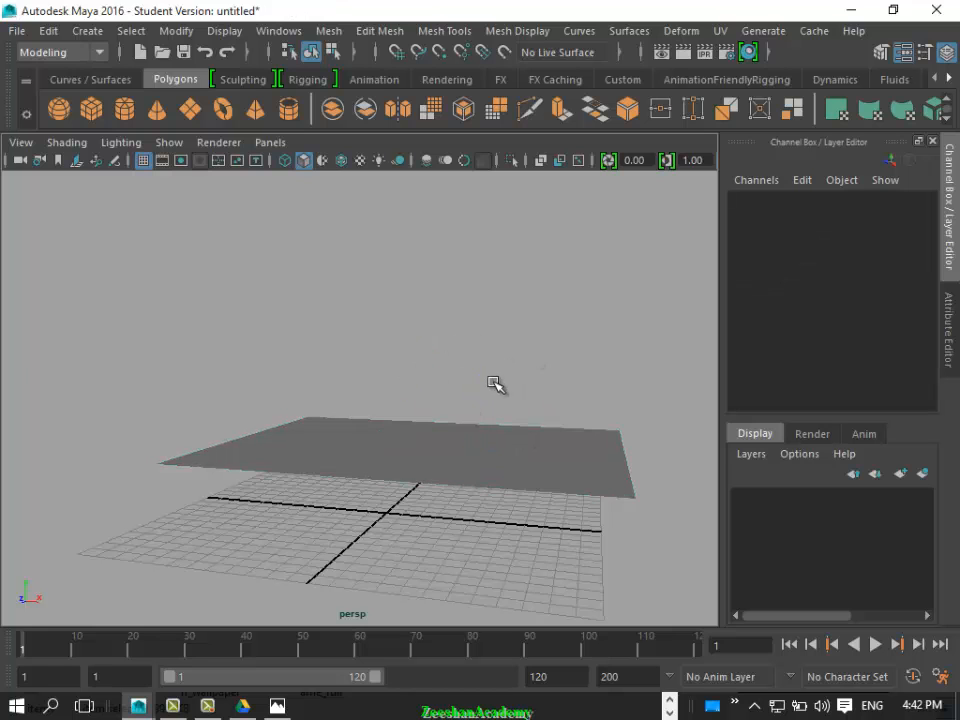
left_click(422, 439)
left_click_drag(484, 383, 407, 390)
left_click_drag(343, 461, 443, 523, "alt")
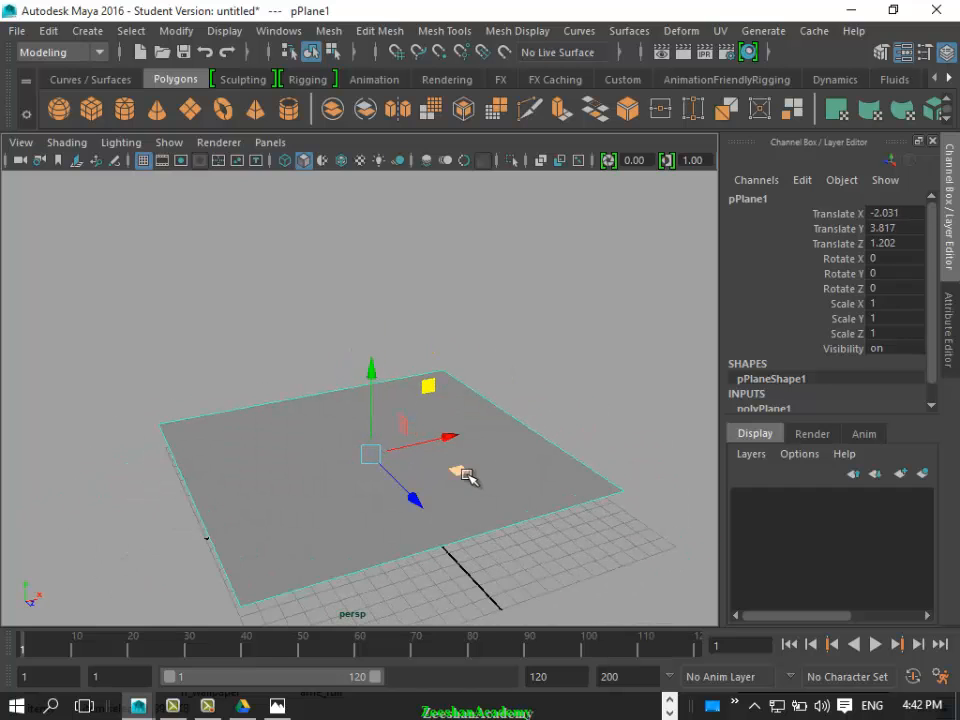
left_click_drag(400, 452, 515, 460)
left_click_drag(515, 460, 399, 378, "alt")
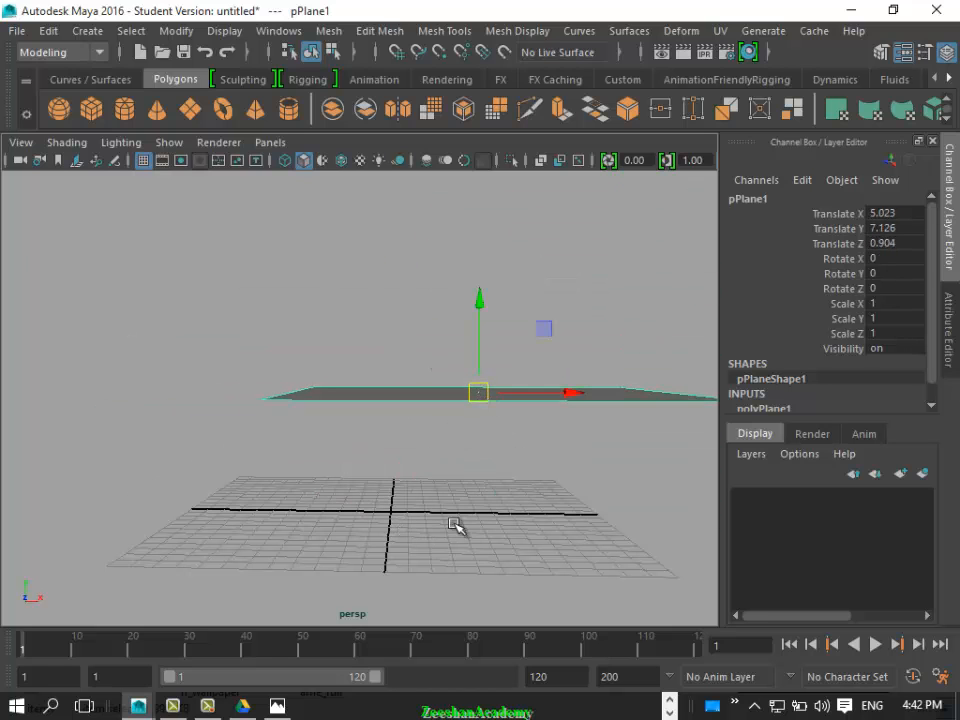
- Rotate the plane freely to about X -43.8, Y -56.2, Z -176.7 degrees
key("e")
left_click_drag(453, 510, 515, 525, "alt")
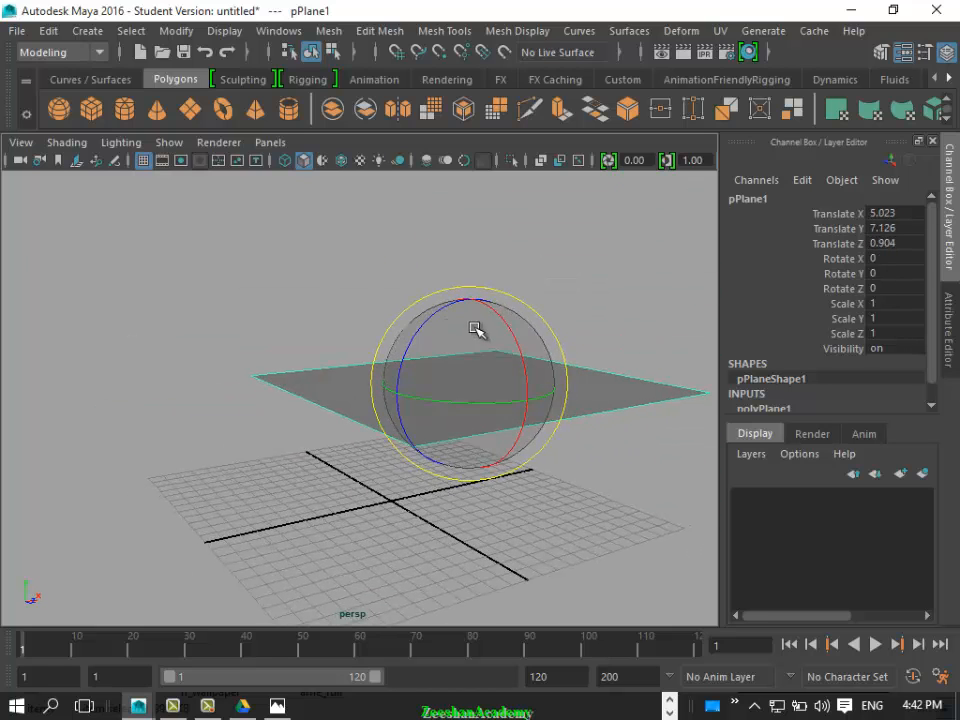
left_click_drag(478, 331, 399, 495)
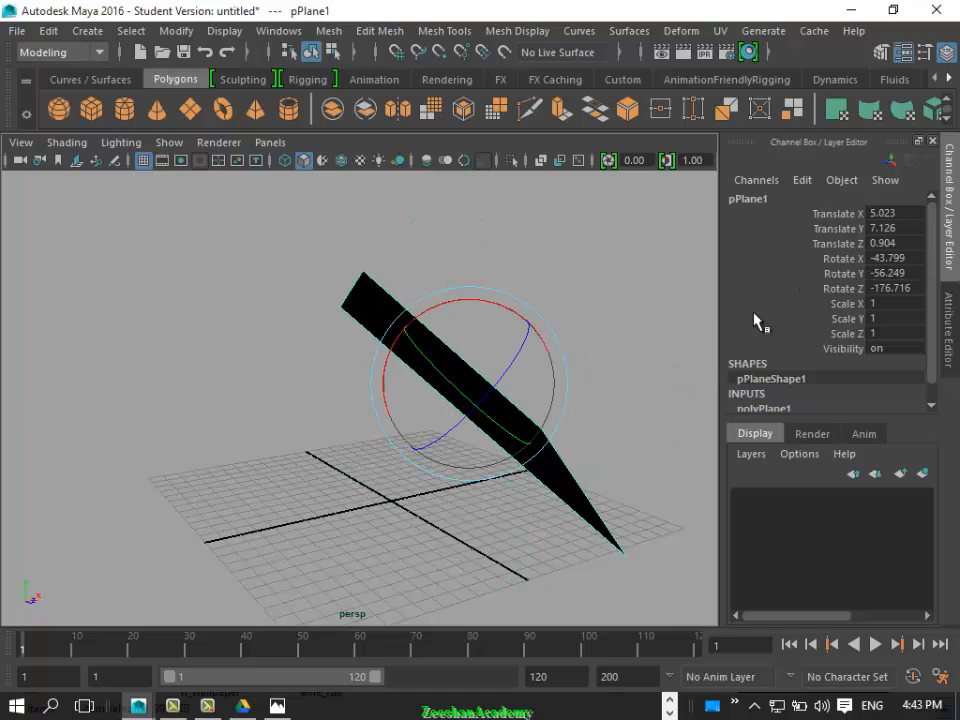
left_click_drag(432, 428, 482, 461, "alt")
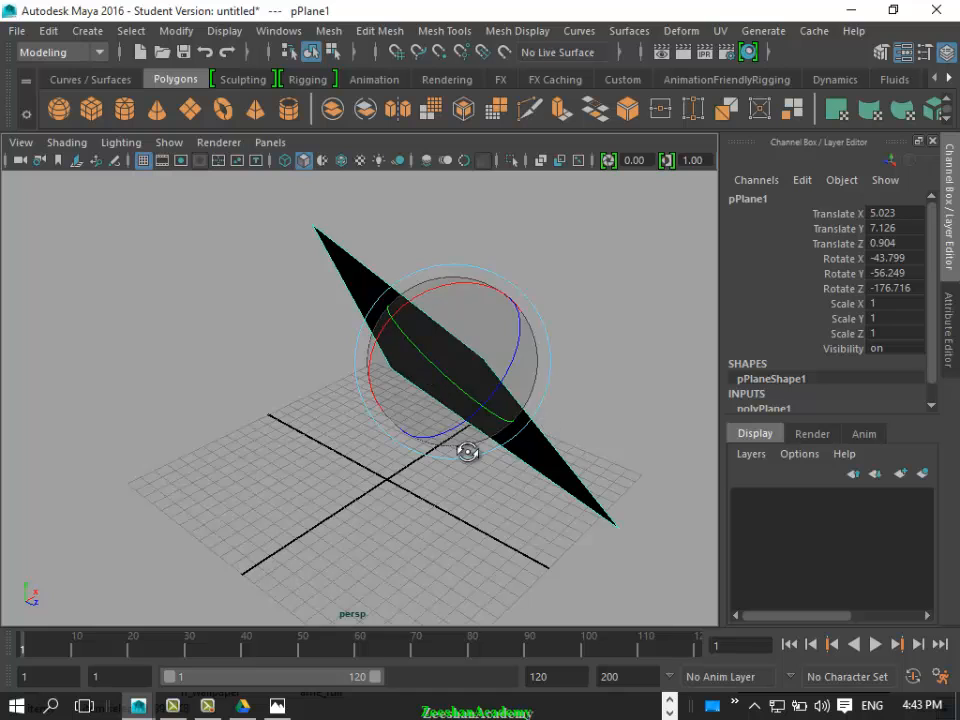
left_click_drag(467, 450, 377, 437, "alt")
- Highlight the Scale channels and scale the plane to about X 1.52, Y 0.83, Z 1.6
left_click_drag(857, 218, 866, 340)
left_click_drag(588, 448, 438, 430, "alt")
key("r")
left_click_drag(432, 429, 288, 439)
left_click_drag(290, 440, 540, 380, "alt")
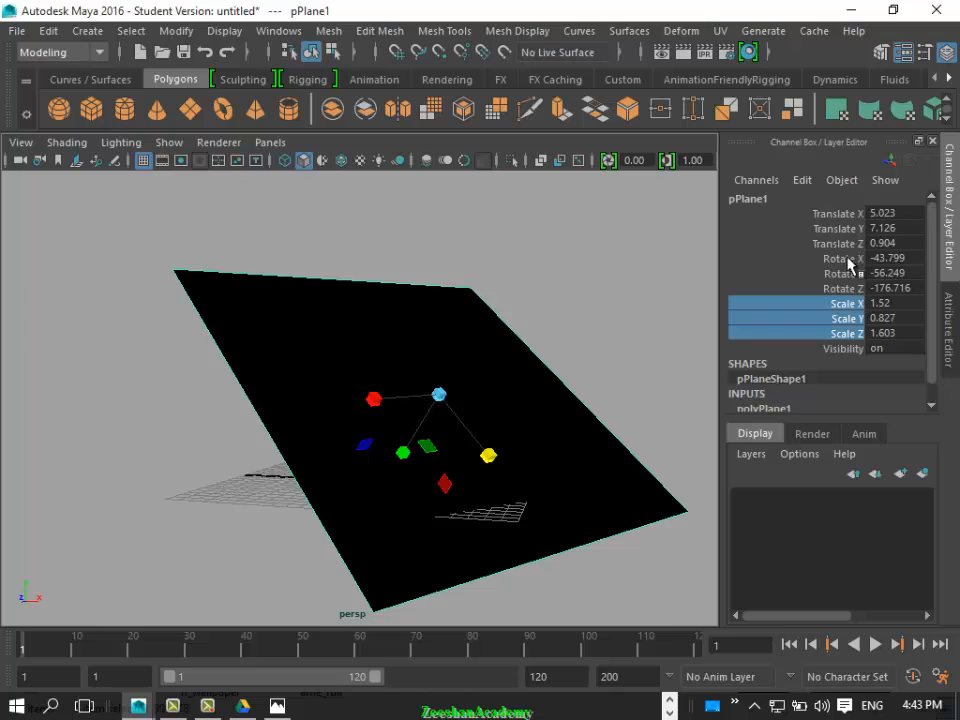
- Set the plane's Translate X, Y and Z and its Rotate X, Y and Z all to 0
left_click_drag(883, 214, 904, 252)
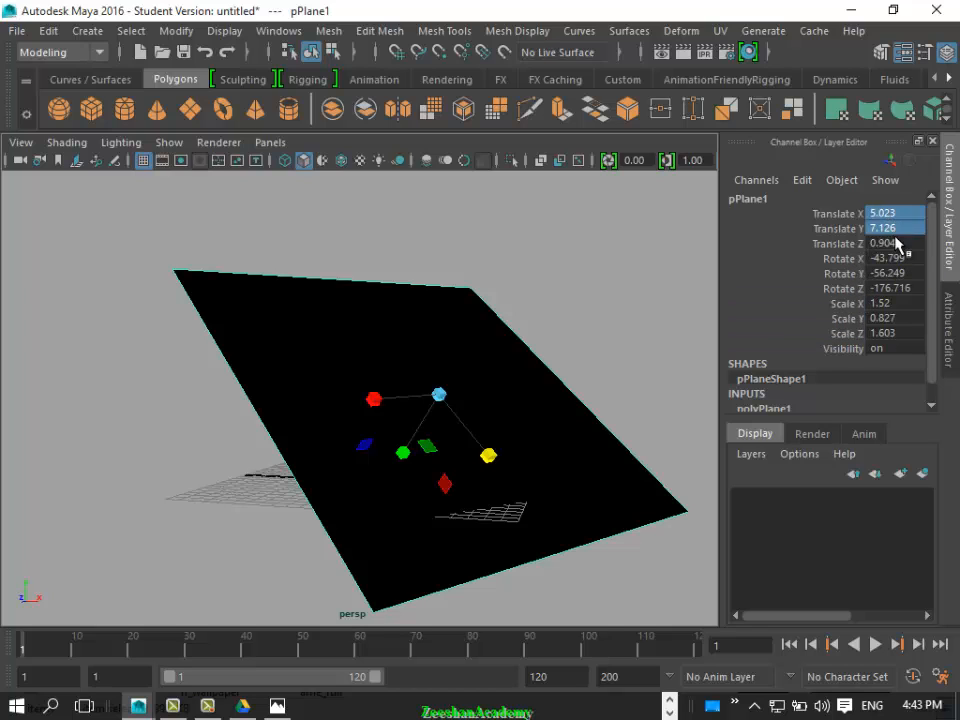
key("Return")
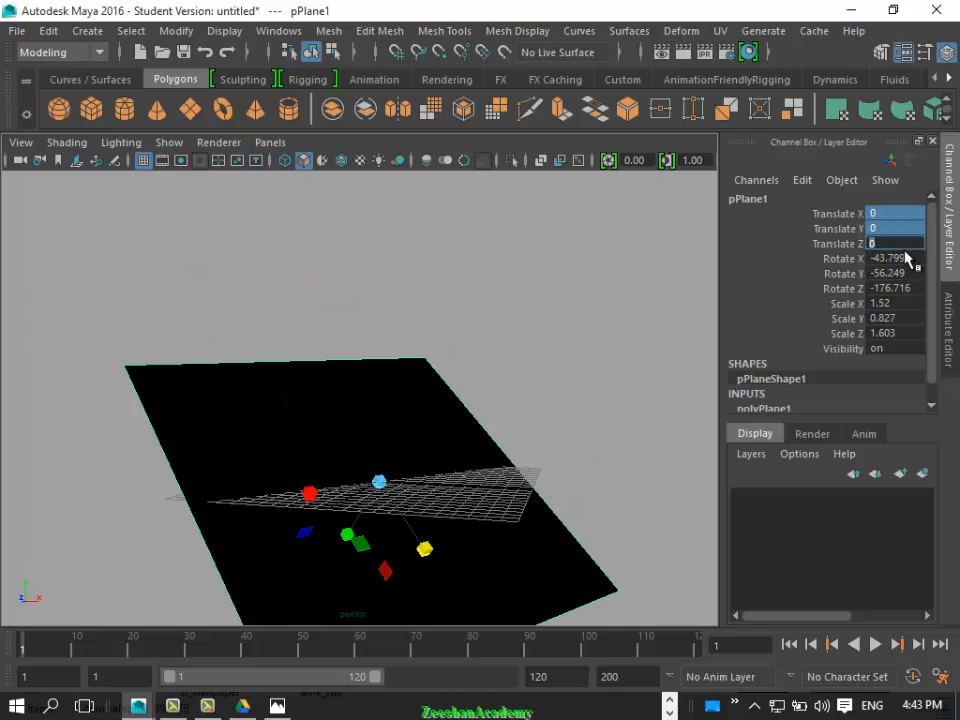
key("Tab")
type("0")
key("Tab")
type("0")
key("Tab")
type("0")
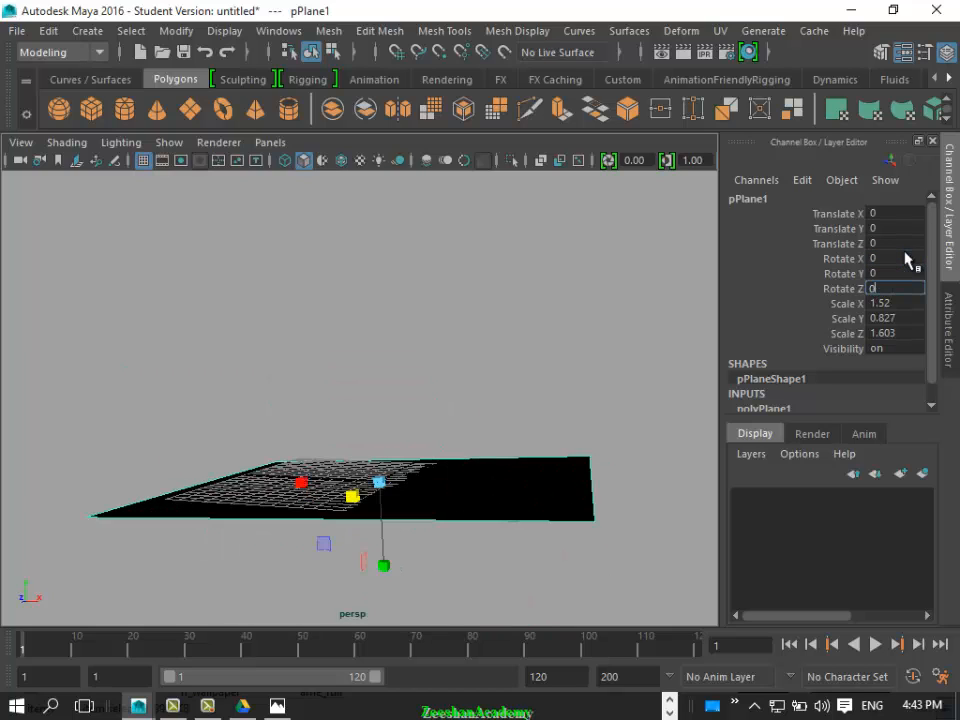
- Set the plane's Scale X, Y and Z to 1
key("Tab")
type("1")
key("Tab")
type("1")
key("Tab")
type("1")
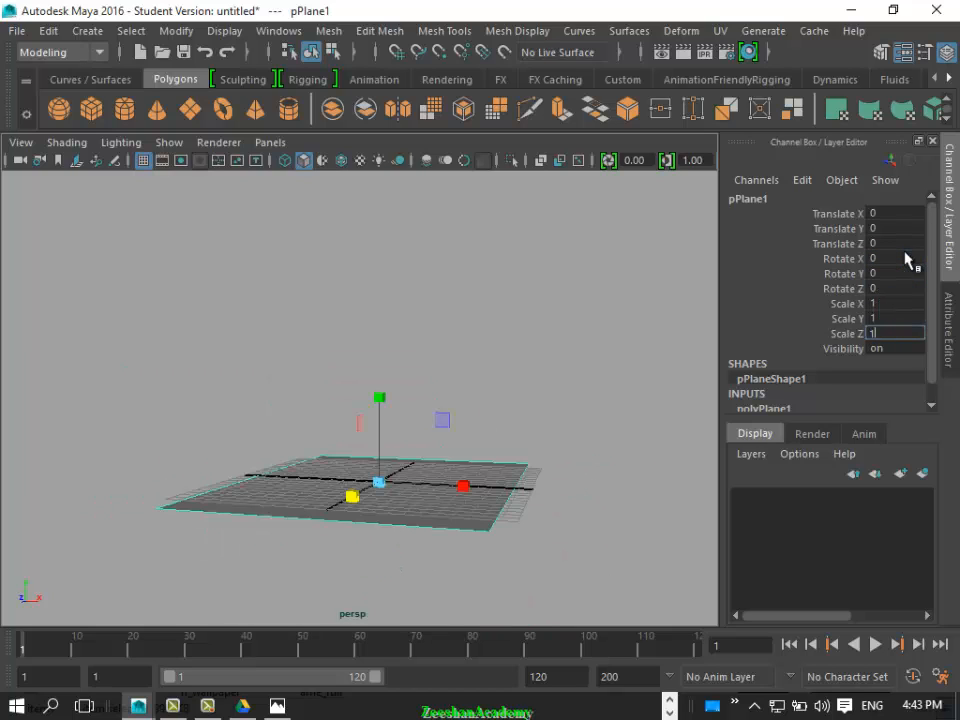
key("Return")
left_click_drag(555, 341, 549, 371, "alt")
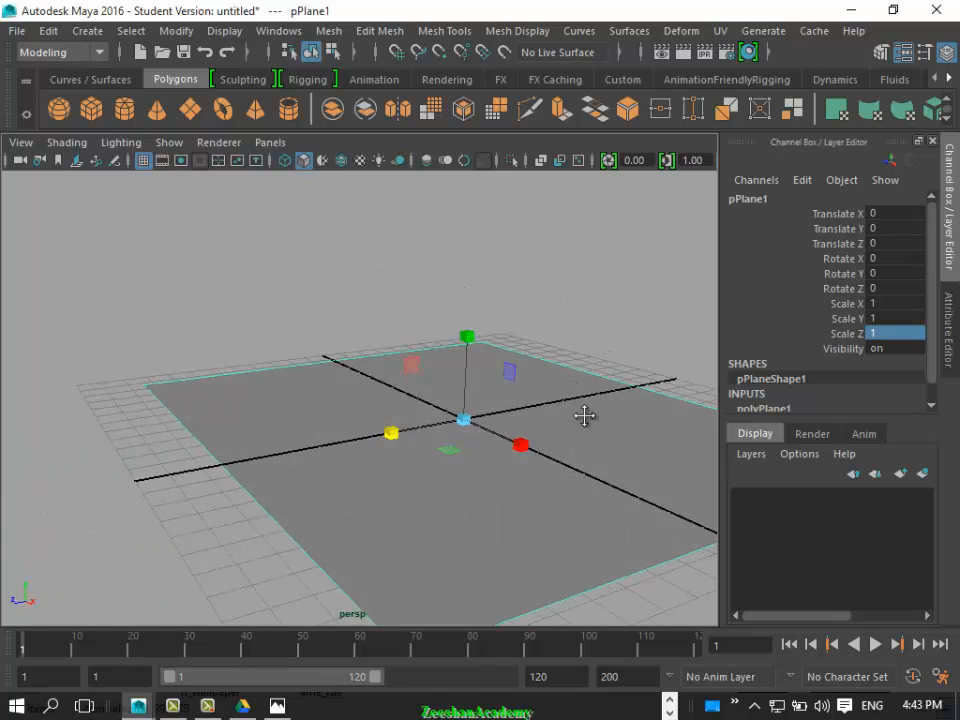
left_click_drag(584, 416, 470, 473, "alt")
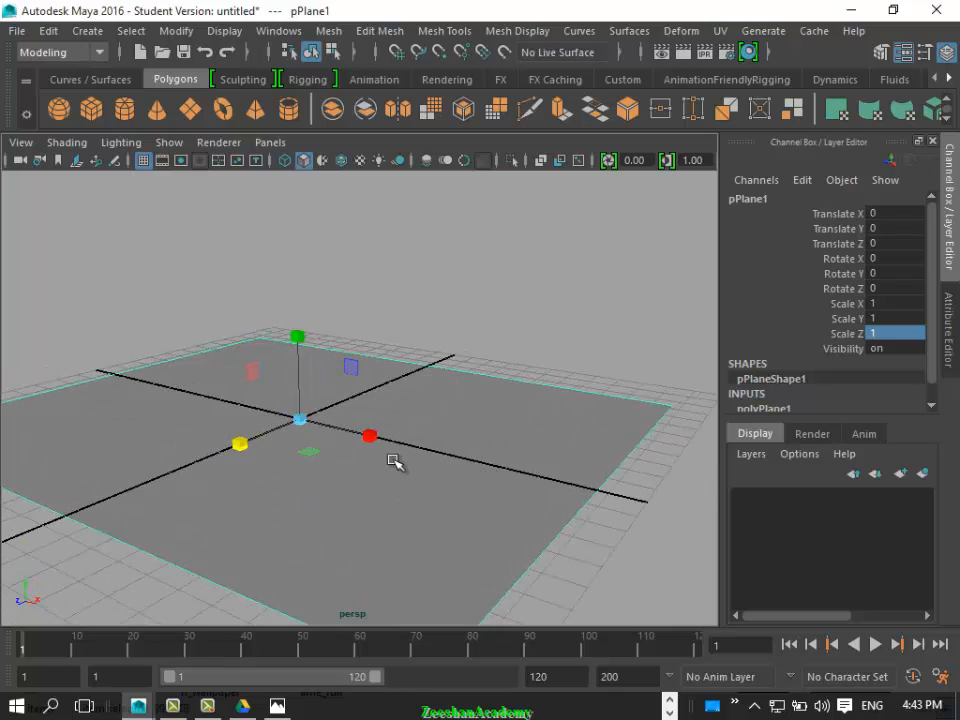
- Rotate the plane freely to about X 203, Y 3, Z -449 degrees
left_click_drag(328, 508, 574, 465, "alt")
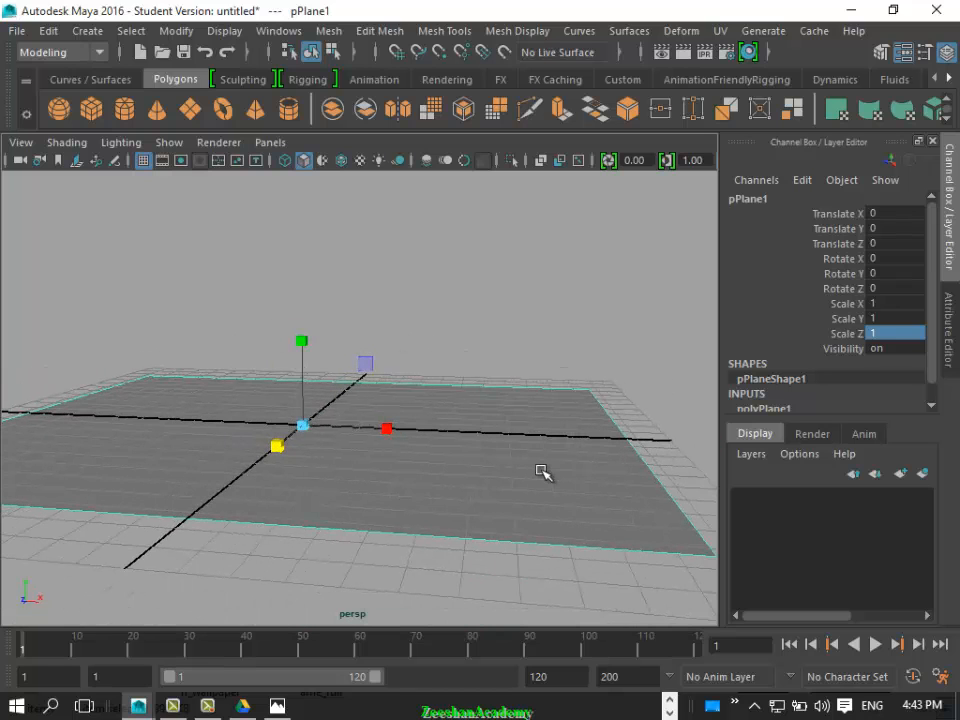
key("e")
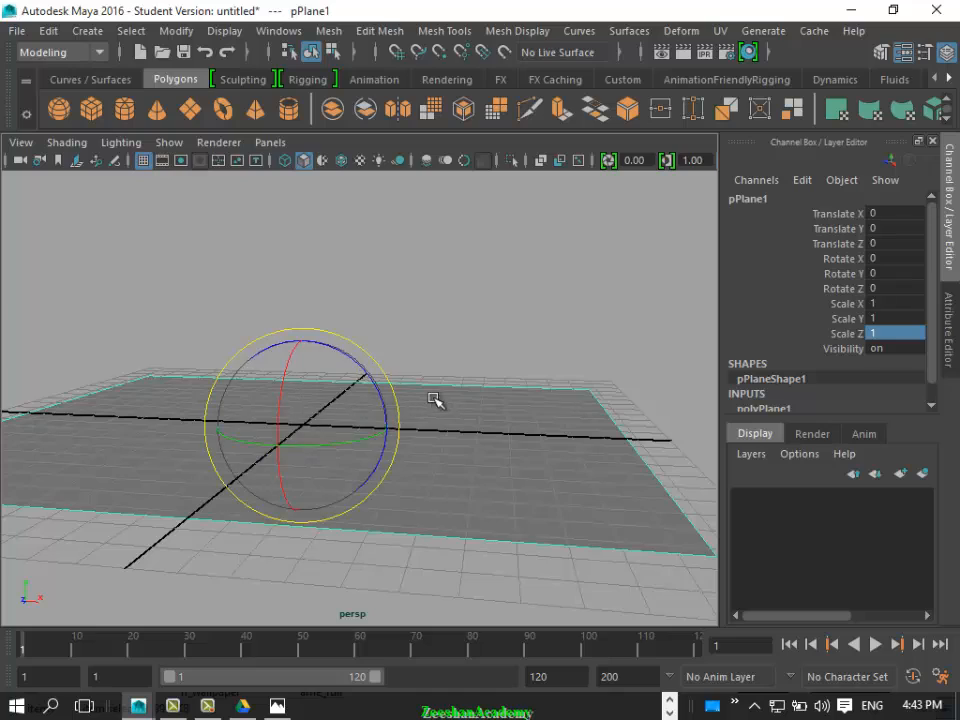
left_click_drag(370, 400, 352, 490)
left_click_drag(332, 332, 302, 347)
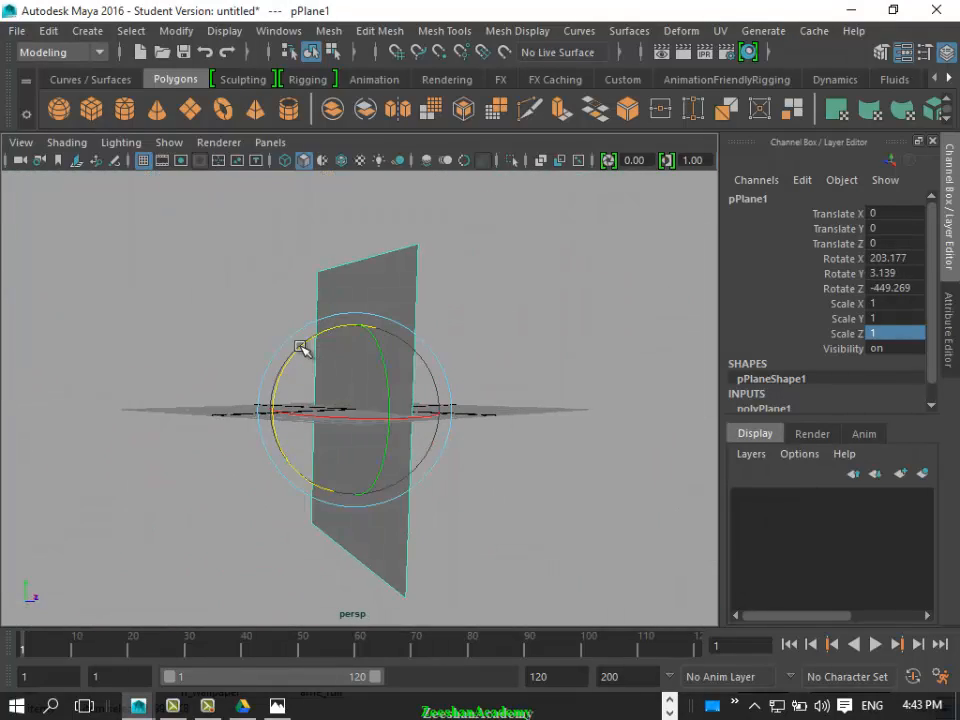
left_click_drag(395, 351, 456, 395, "alt")
- Set the plane's Rotate X, Y and Z all to 0
left_click_drag(913, 262, 904, 288)
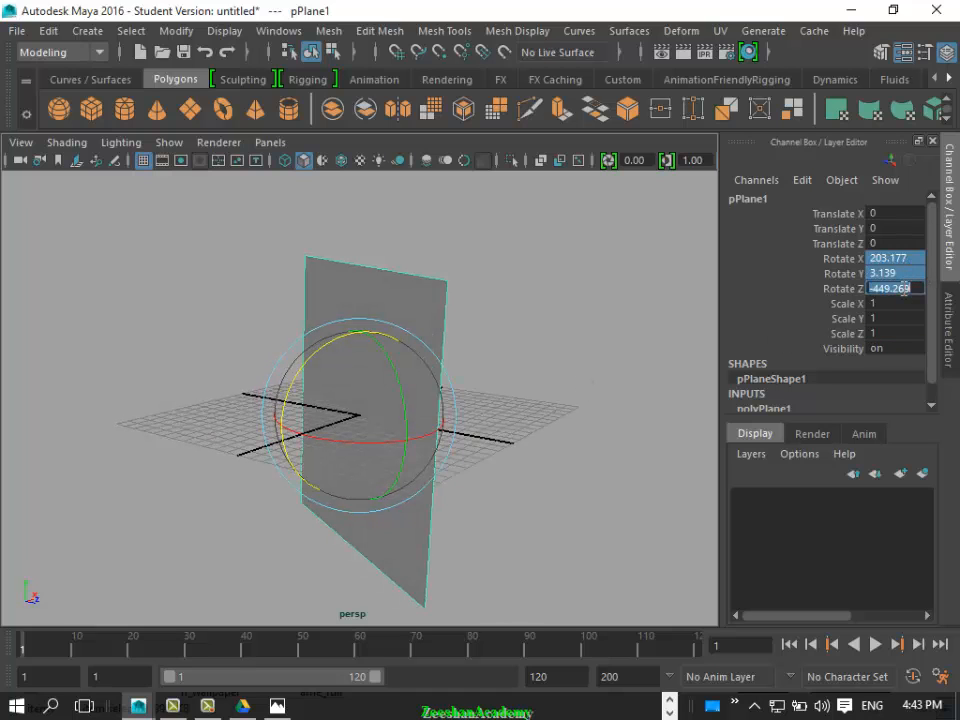
type("0")
key("Return")
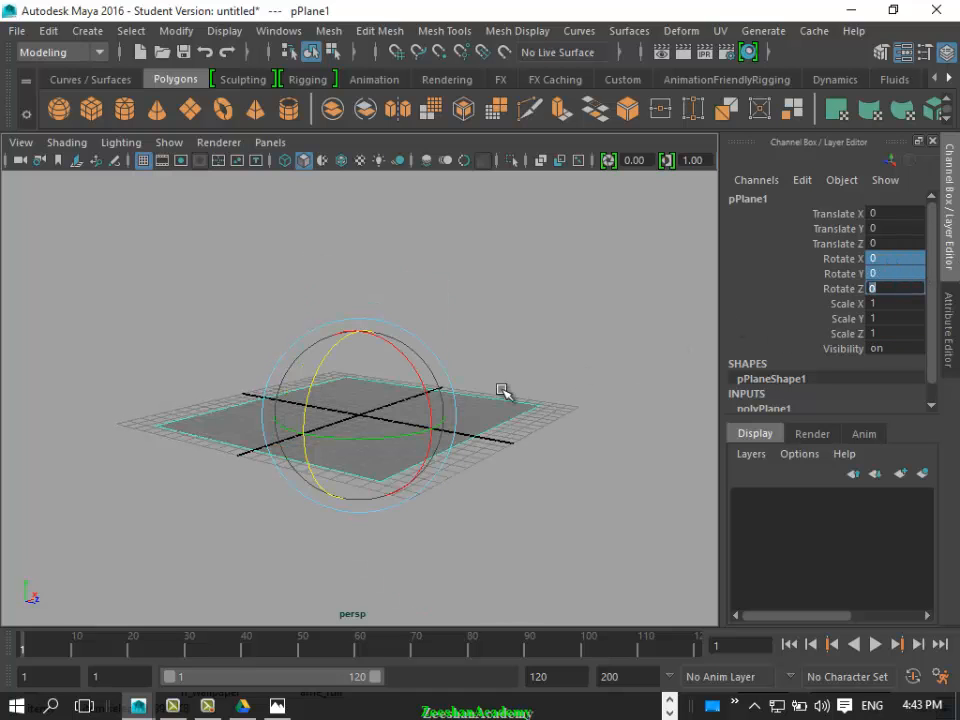
- Stand the plane upright by setting its Rotate X to 90
left_click_drag(501, 390, 425, 356, "alt")
mouse_move(411, 401)
left_mouse_down("alt")
mouse_move(406, 358)
mouse_move(410, 392)
left_mouse_up("alt")
left_click(877, 259)
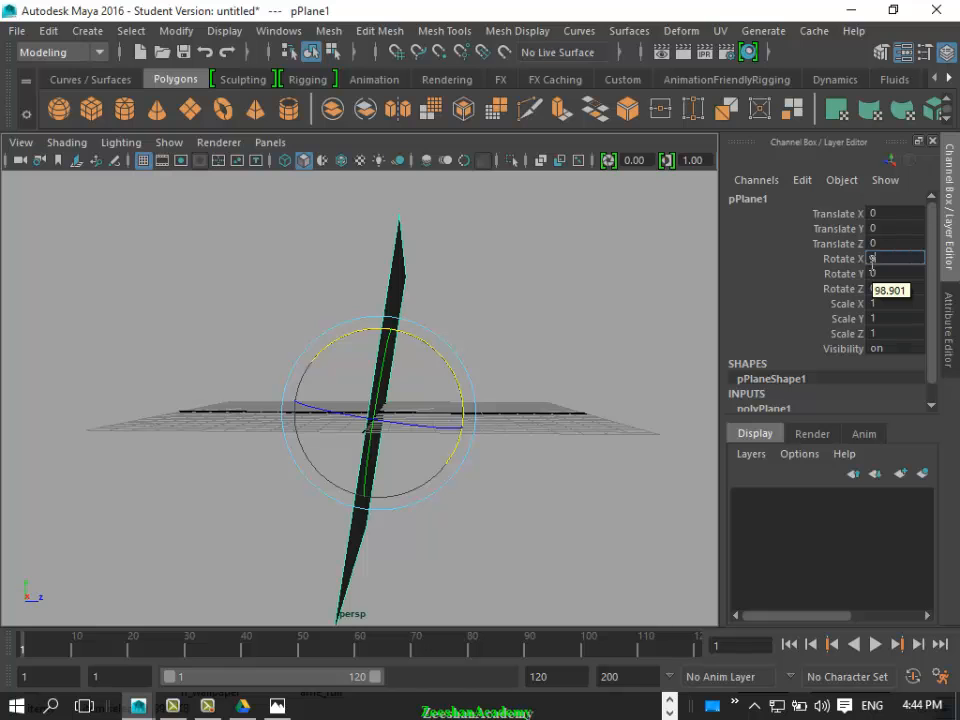
key("Return")
left_click_drag(507, 400, 424, 446, "alt")
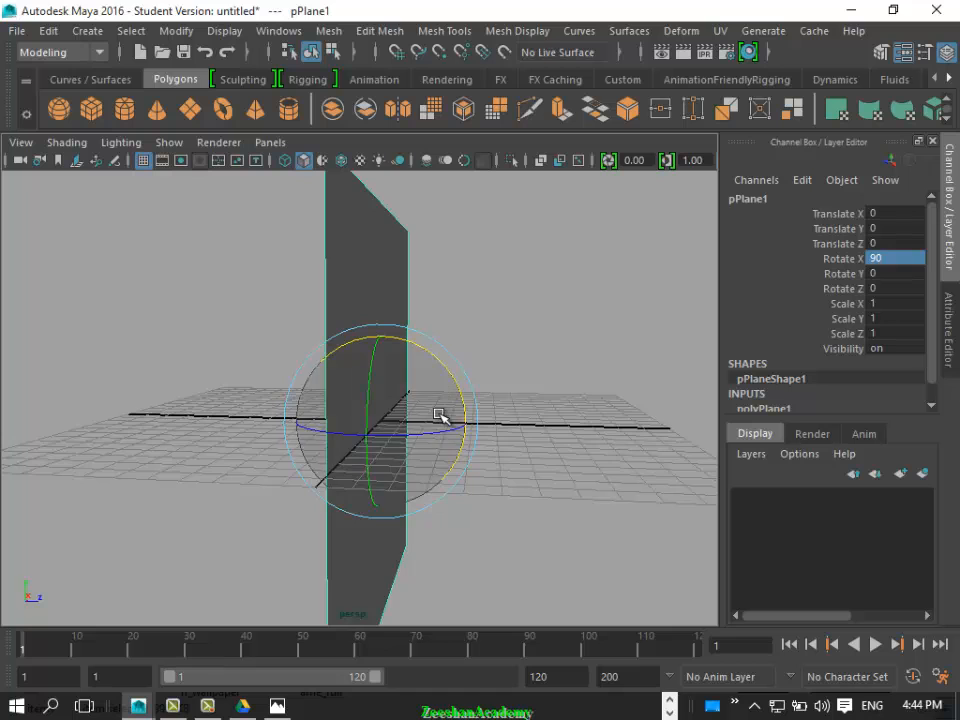
left_click_drag(443, 418, 490, 440, "alt")
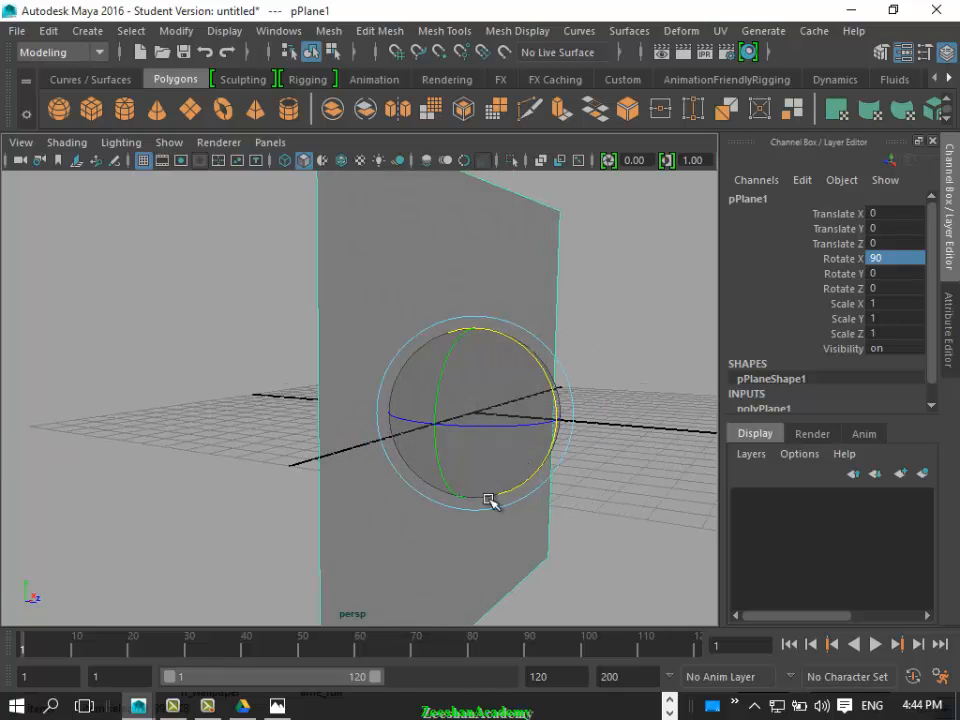
left_click(209, 706)
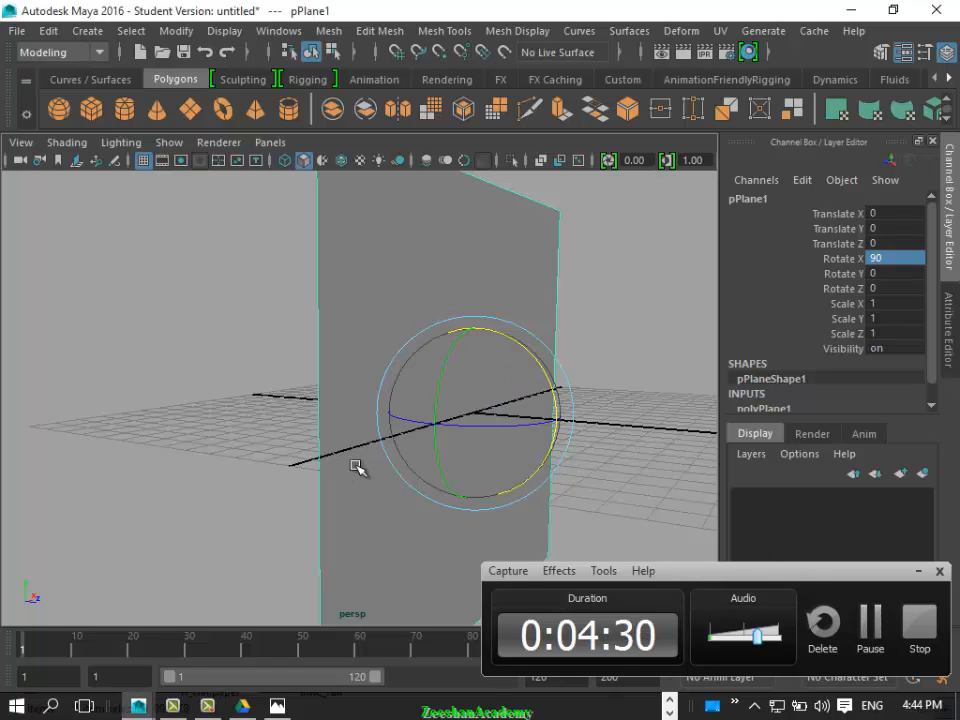
left_click_drag(360, 467, 392, 456, "alt")
left_click(918, 572)
- Scale the upright plane uniformly to about 1.34, and restore its Scale X, Y and Z to 1
key("w")
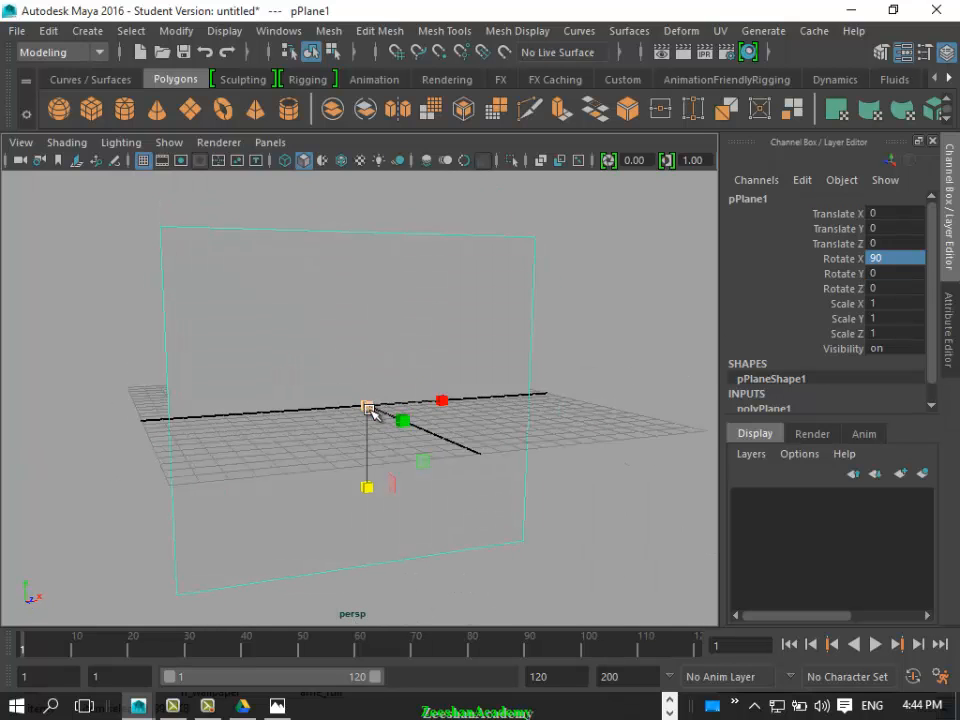
left_click_drag(368, 404, 480, 400)
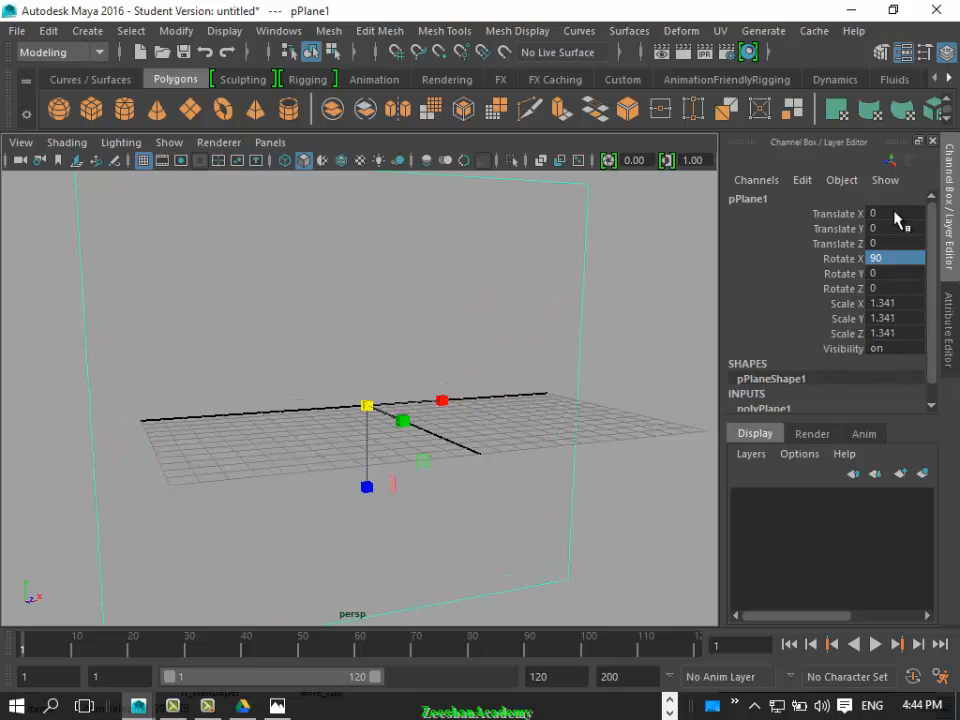
left_click_drag(895, 213, 902, 245)
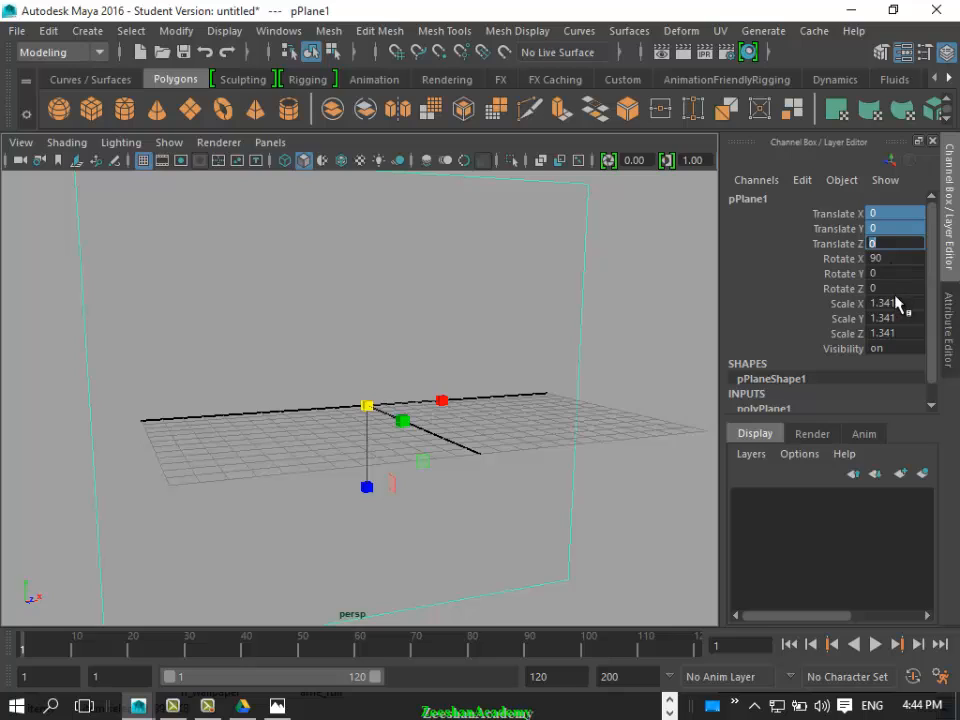
left_click_drag(905, 303, 903, 333)
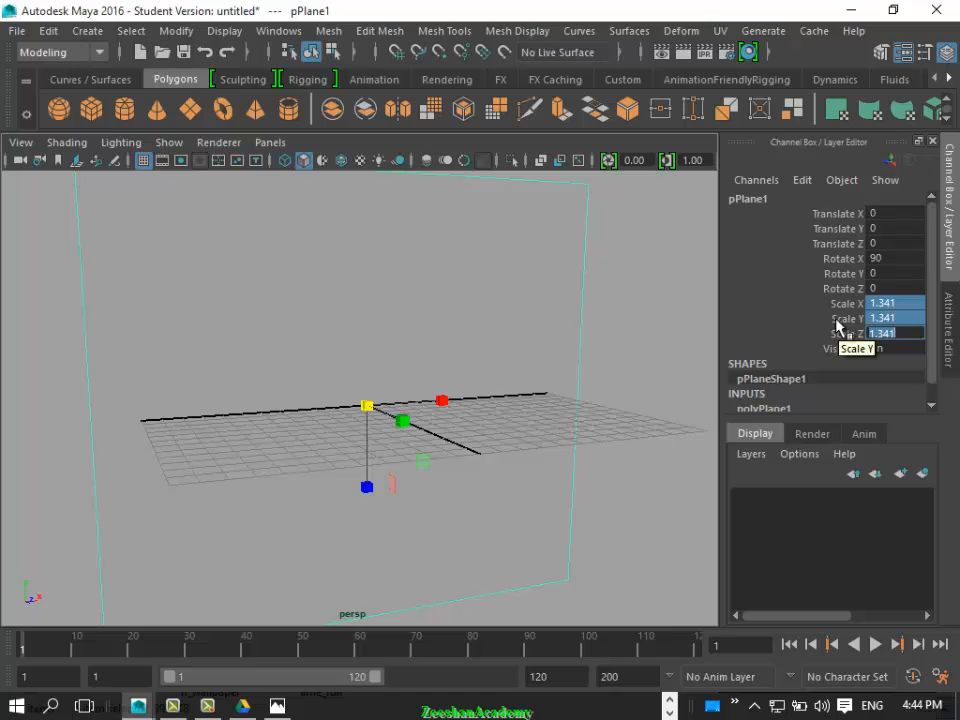
key("Return")
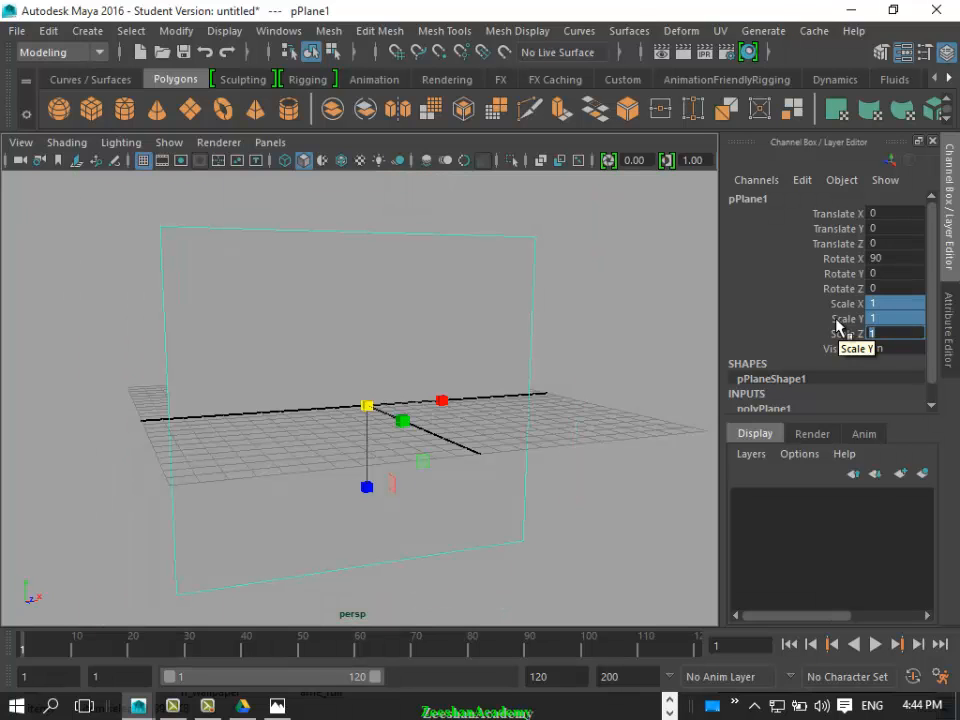
- Shrink the plane uniformly to a scale of about 0.005, and set Scale X, Y and Z back to 1
scroll(430, 396, "up", 3)
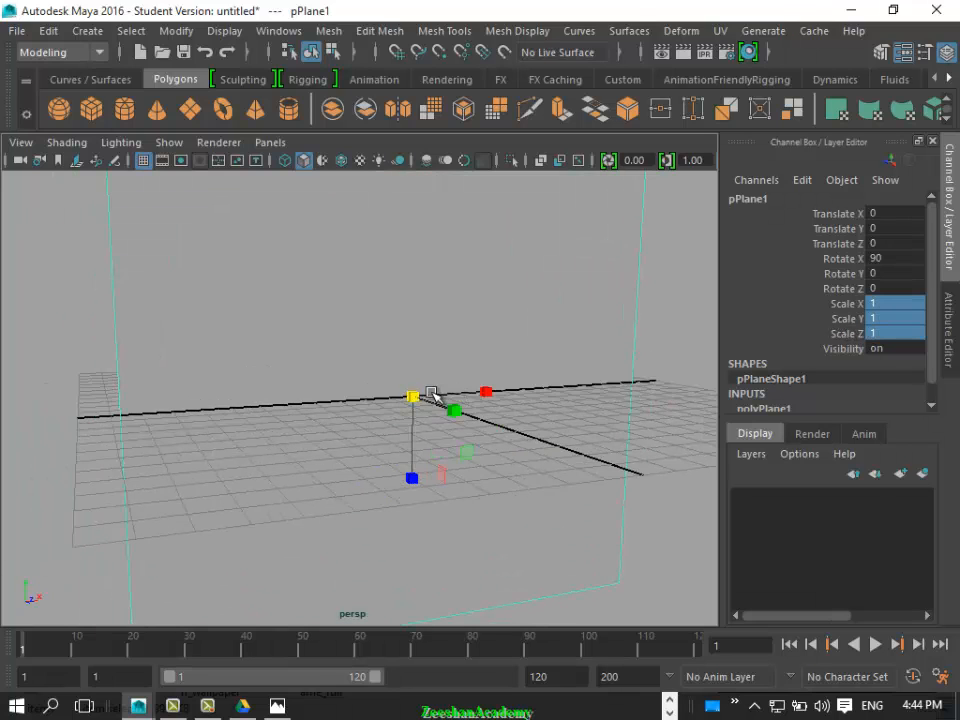
left_click_drag(416, 396, 393, 402)
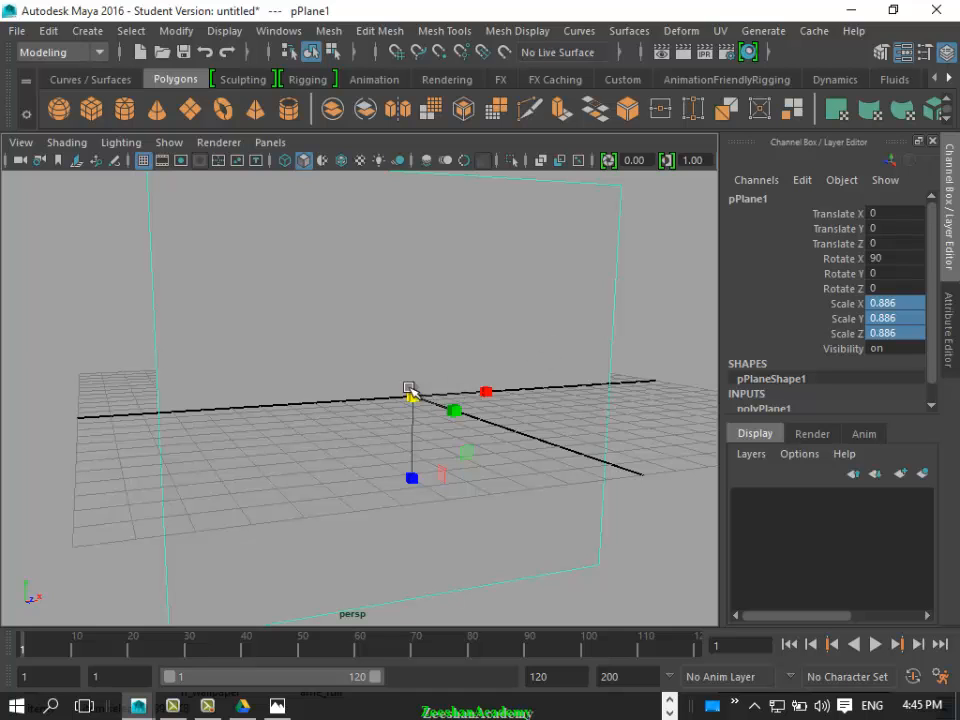
left_click_drag(297, 383, 366, 402, "alt")
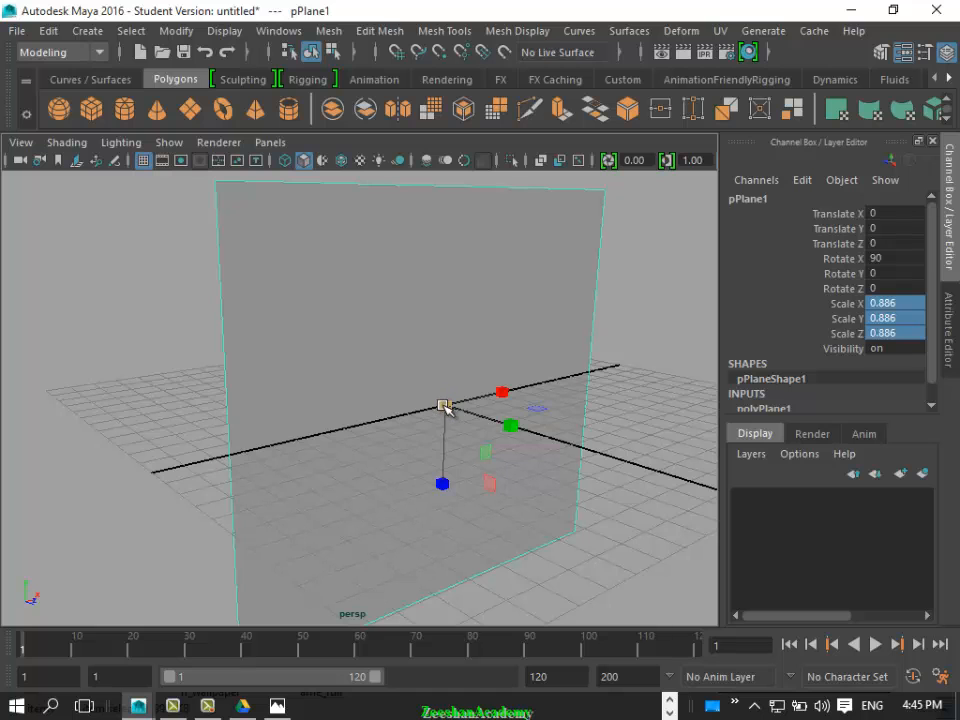
left_click_drag(447, 407, 480, 497)
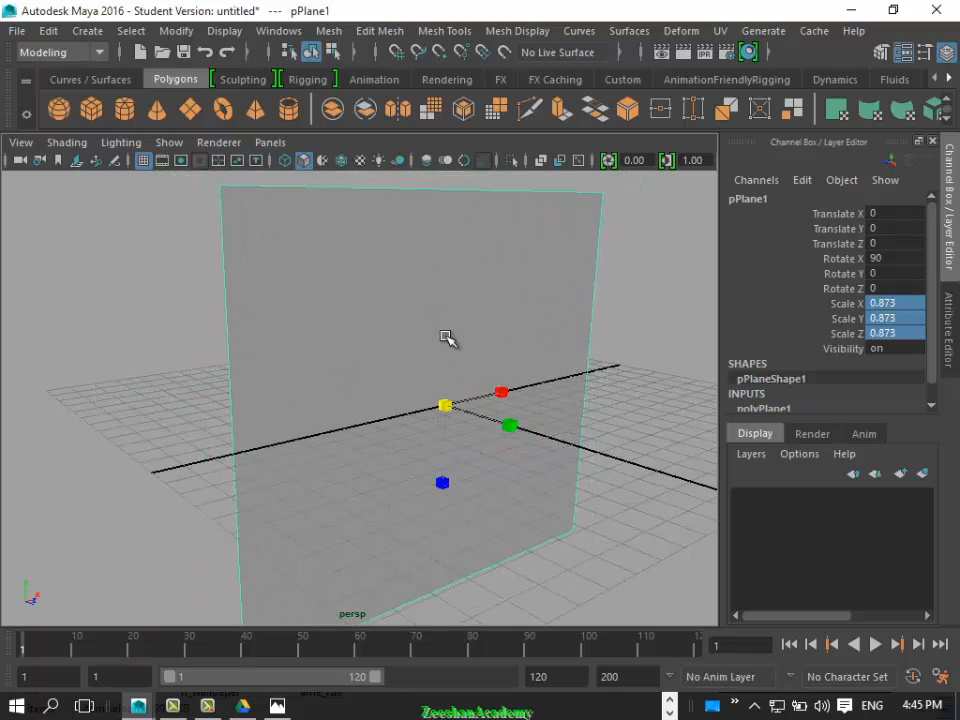
left_click_drag(446, 405, 226, 440)
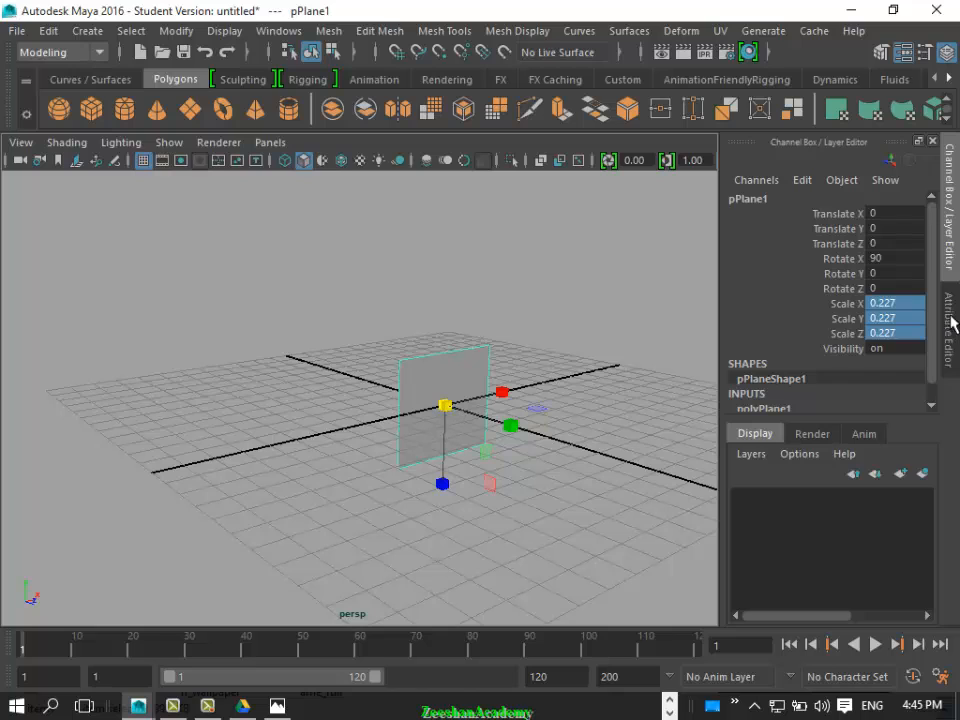
left_click_drag(445, 405, 480, 418)
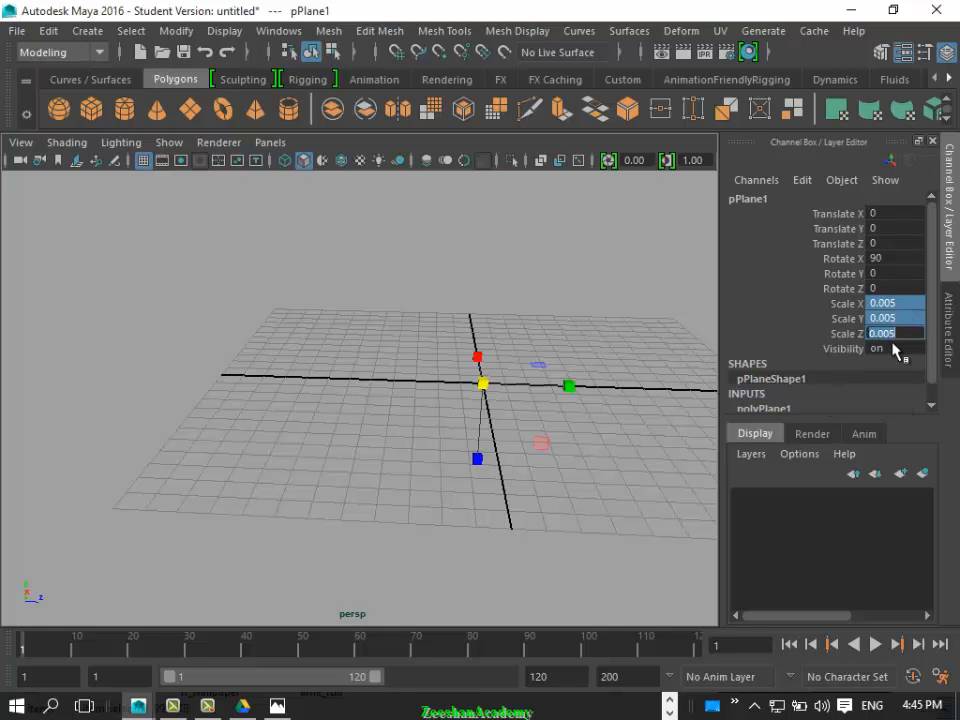
type("1")
key("Return")
- Move the upright plane up to about Translate Y 7.77 and behind the grid to about Translate Z -26.35
left_click_drag(649, 360, 517, 400, "alt")
key("w")
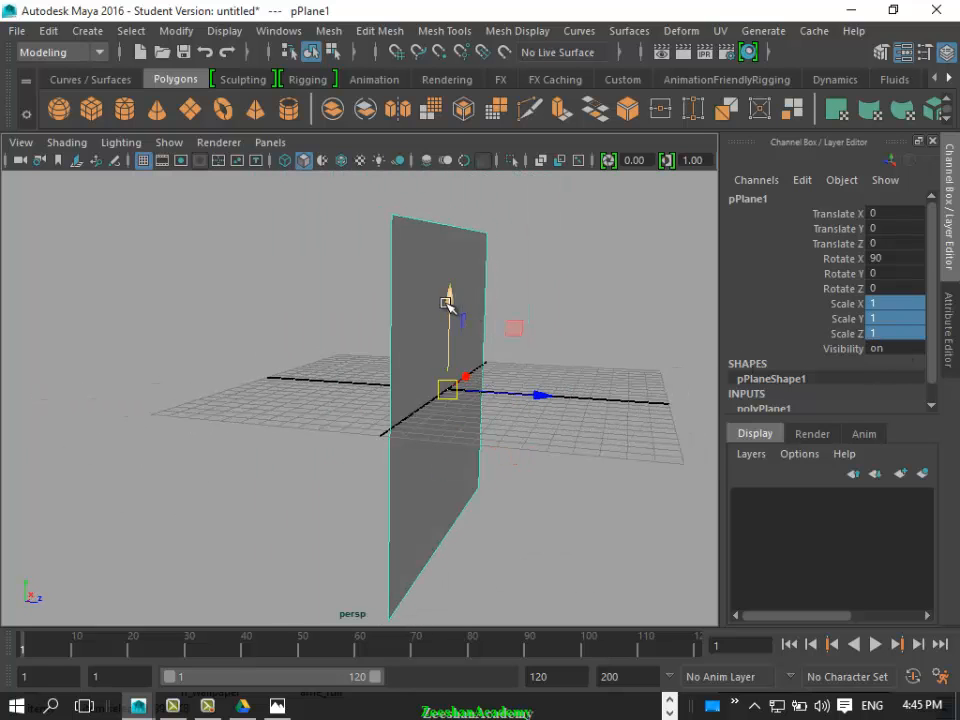
left_click_drag(448, 298, 452, 160)
middle_click_drag(486, 342, 513, 432, "alt")
left_click_drag(573, 347, 170, 318)
left_click_drag(325, 460, 375, 549, "alt")
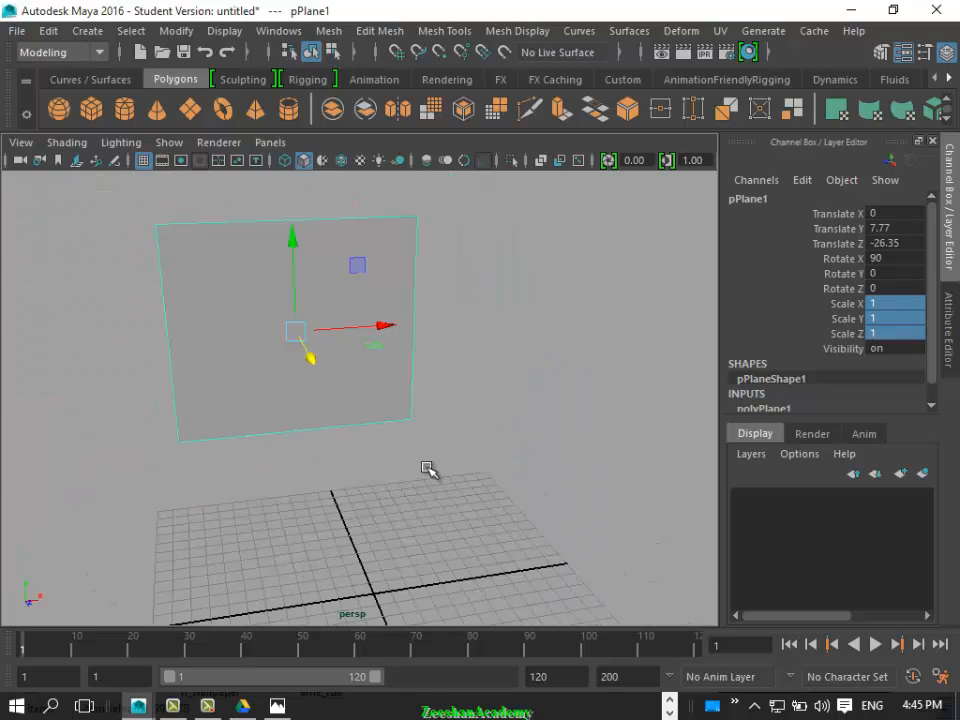
left_click_drag(429, 467, 508, 407, "alt")
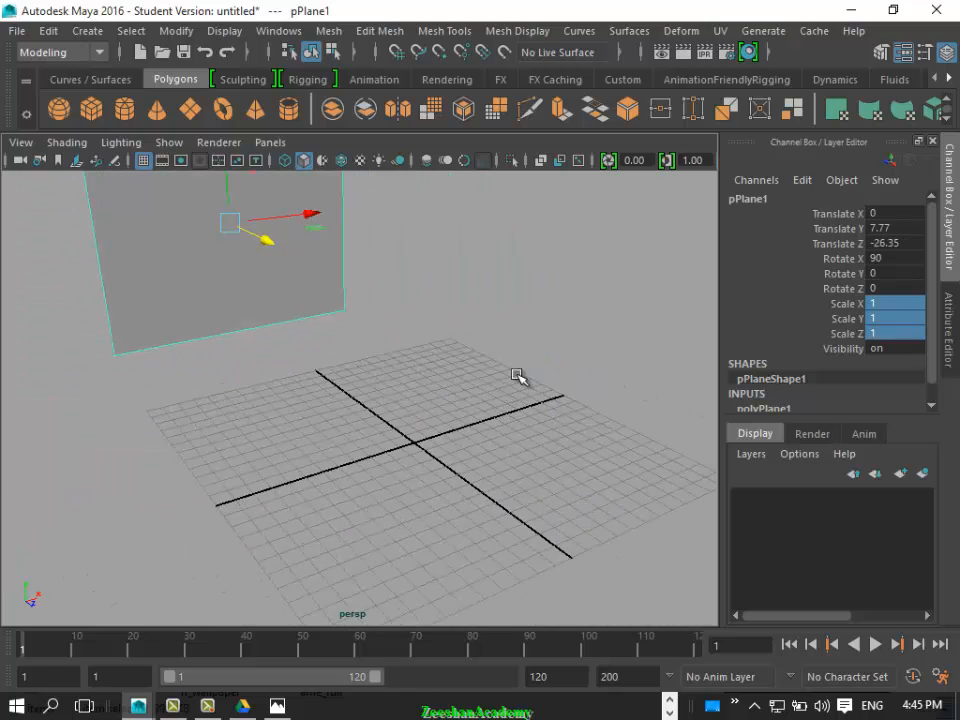
left_click_drag(420, 388, 281, 477, "alt")
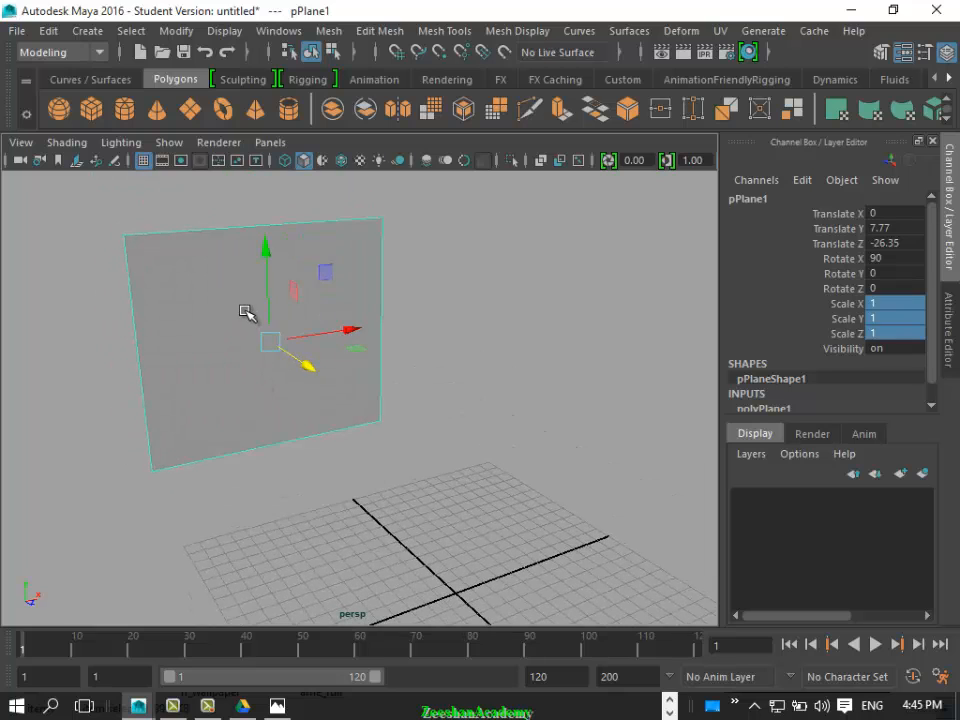
- Assign a new Lambert material to the plane
right_click_drag(242, 317, 258, 643)
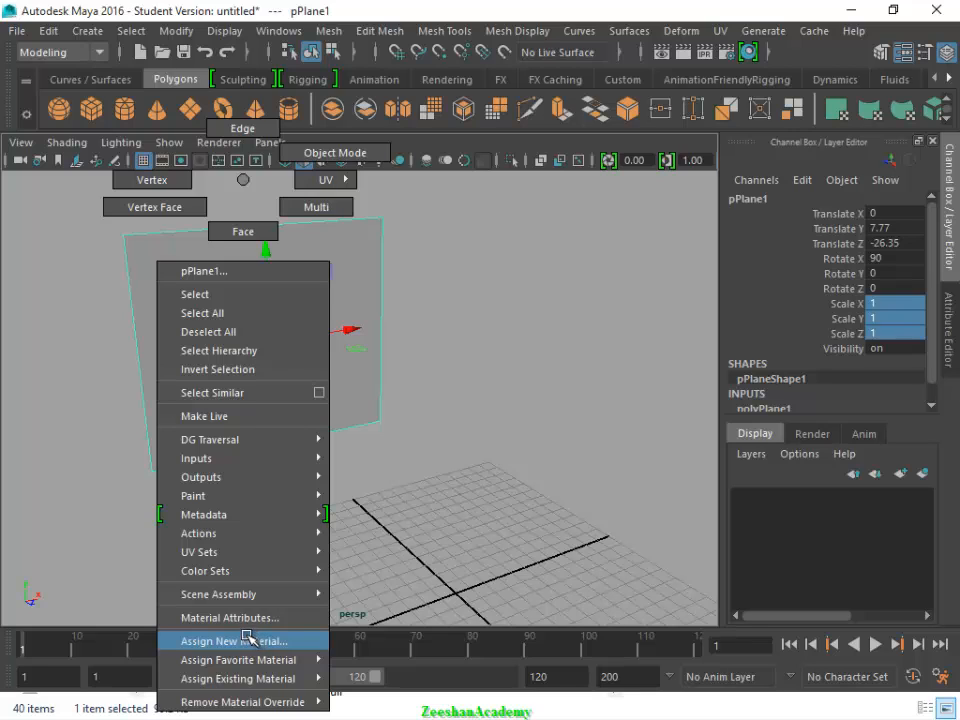
right_click_drag(257, 636, 231, 640)
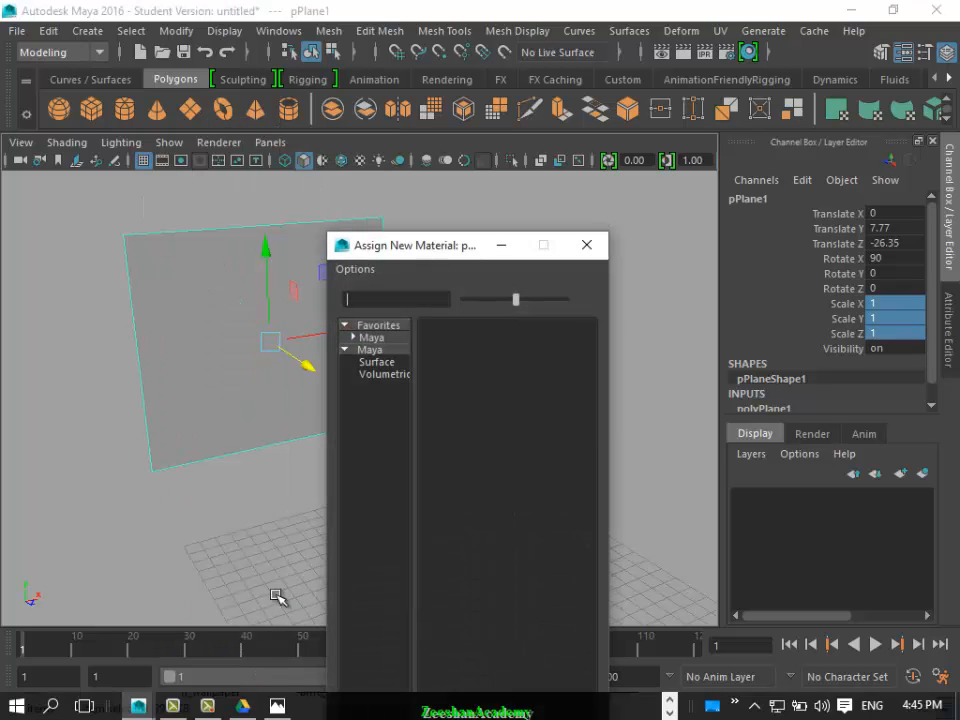
left_click_drag(479, 254, 571, 161)
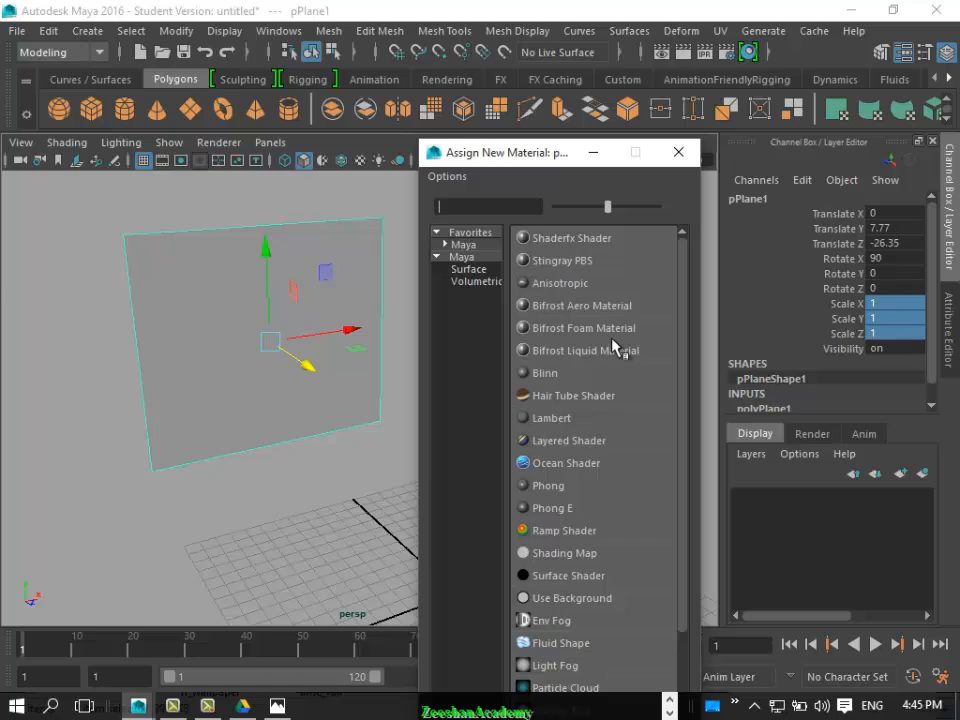
left_click_drag(611, 207, 659, 207)
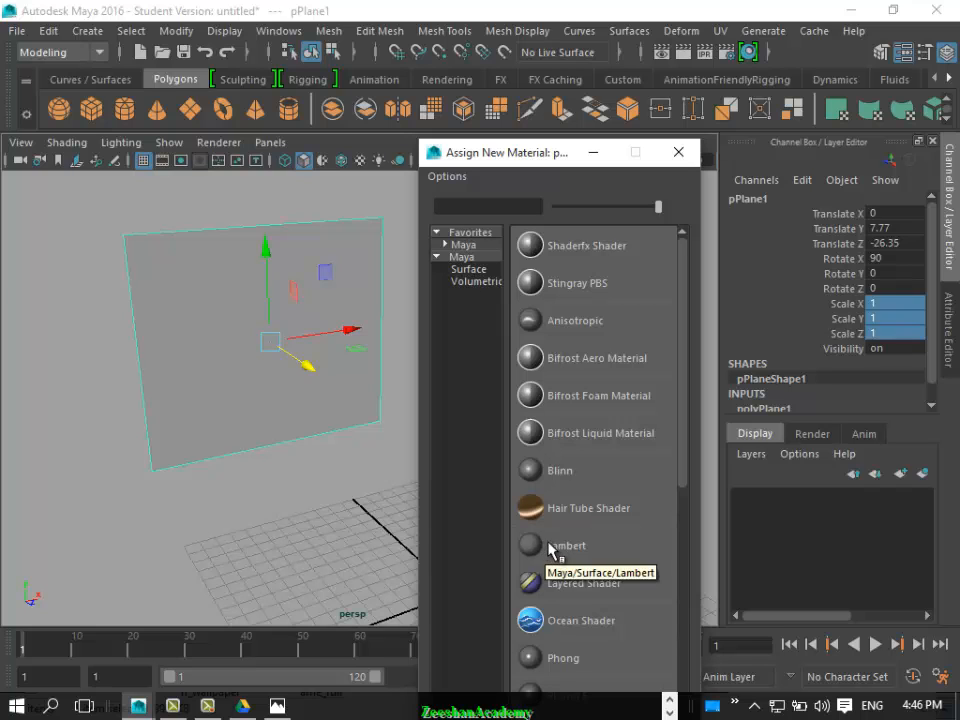
left_click(549, 545)
- Connect a File texture to the Color attribute of the plane's new Lambert material
key("ctrl+a")
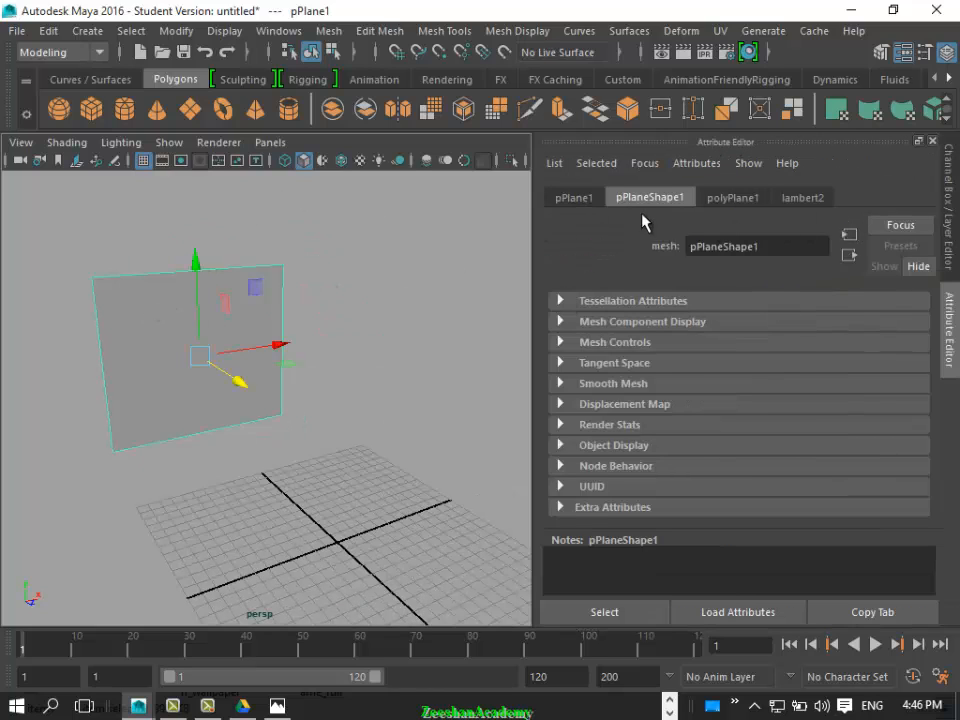
left_click(803, 198)
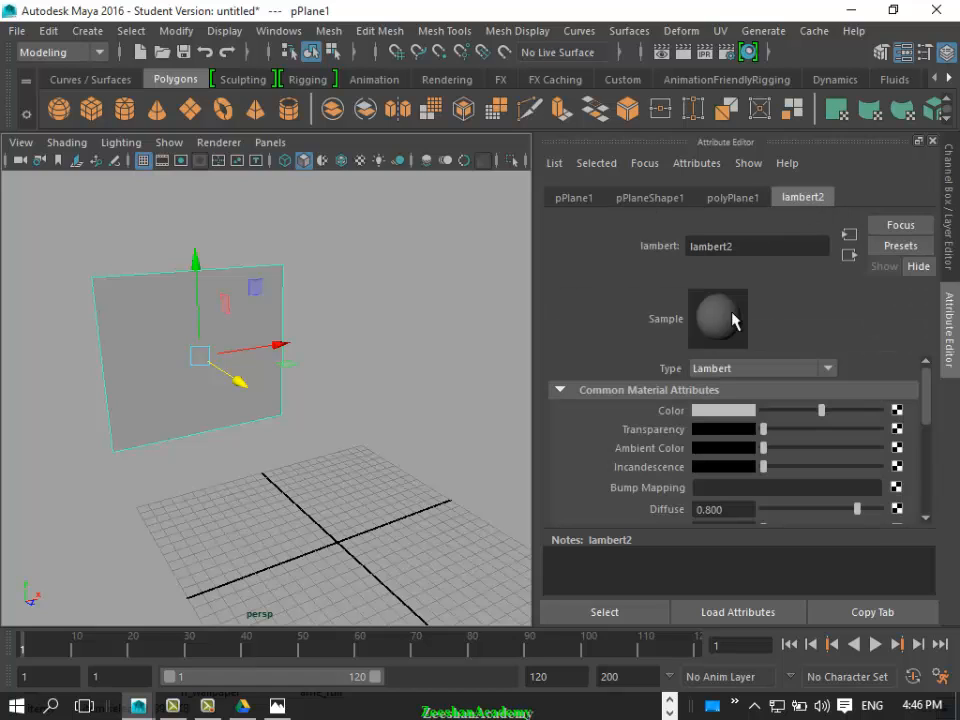
left_click(688, 202)
left_click(792, 199)
left_click(897, 412)
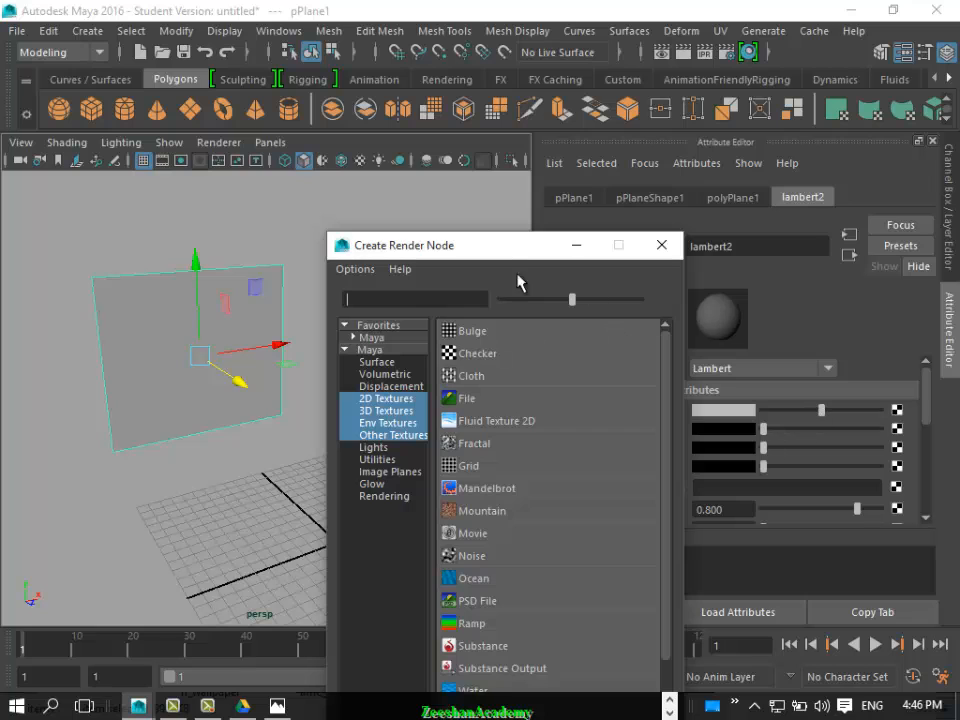
left_click_drag(500, 236, 473, 19)
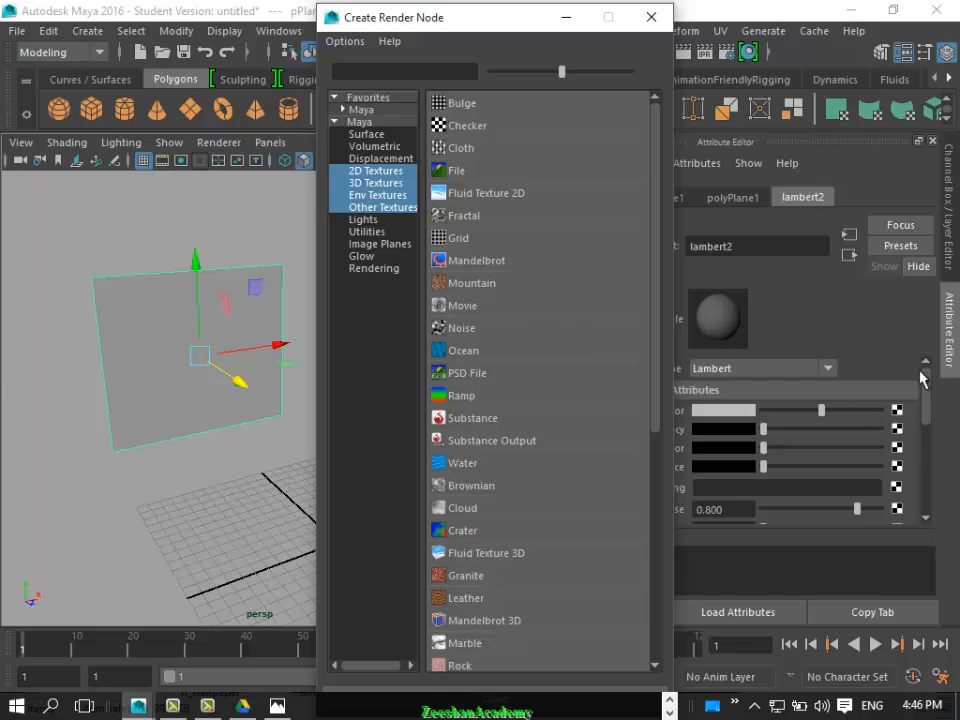
left_click_drag(537, 9, 402, 6)
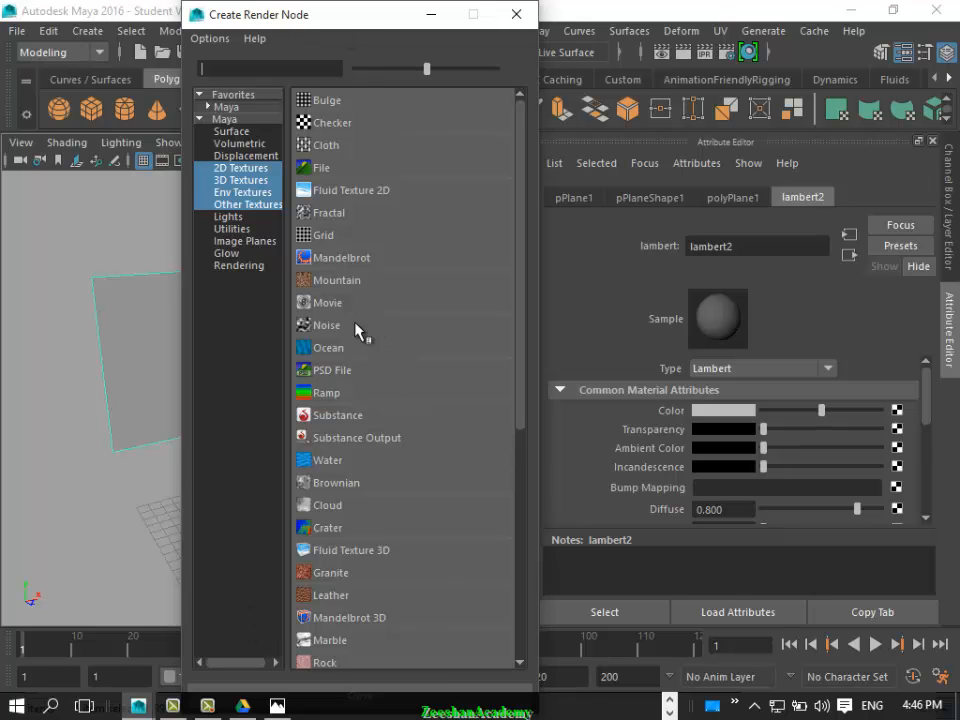
left_click_drag(428, 68, 469, 68)
left_click(373, 197)
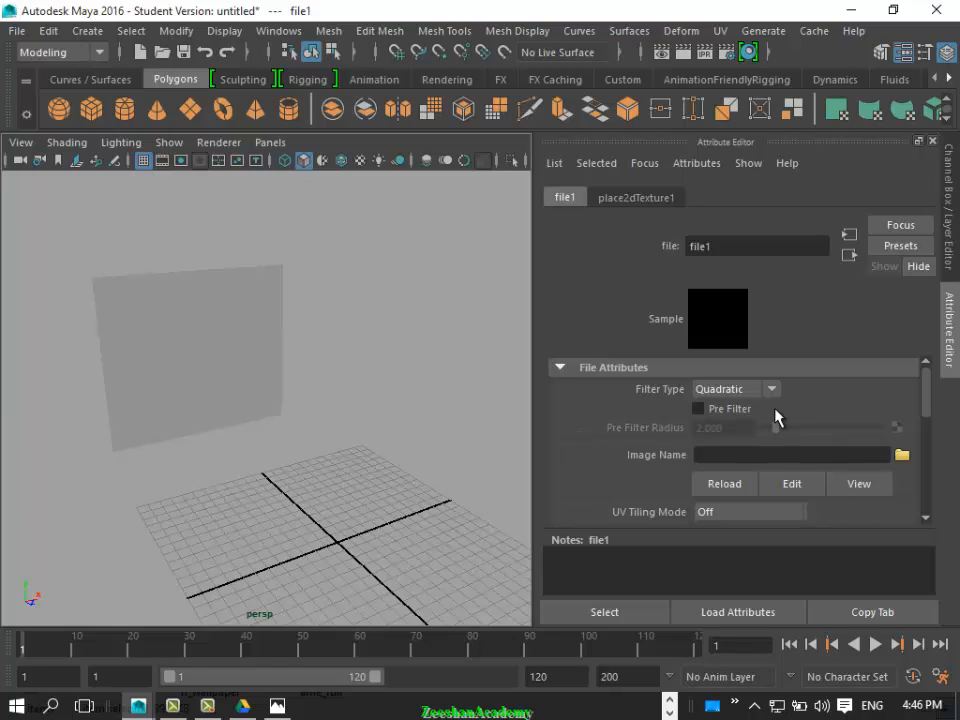
- Select the upright plane and bring up the file texture node of its Lambert material
left_click(901, 455)
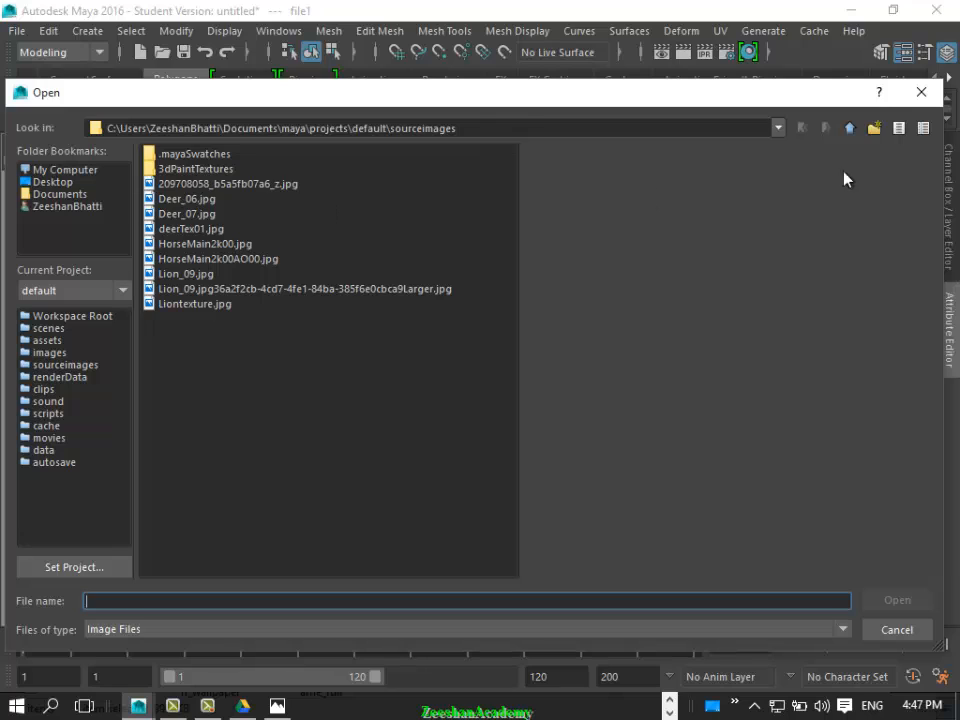
left_click(777, 127)
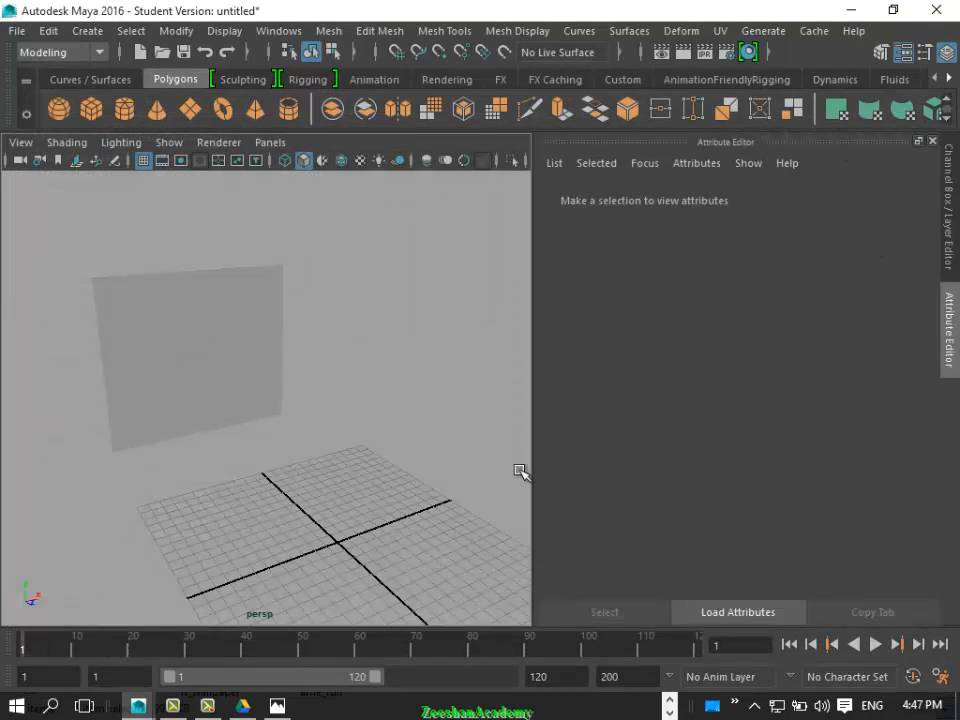
left_click(205, 369)
left_click(895, 411)
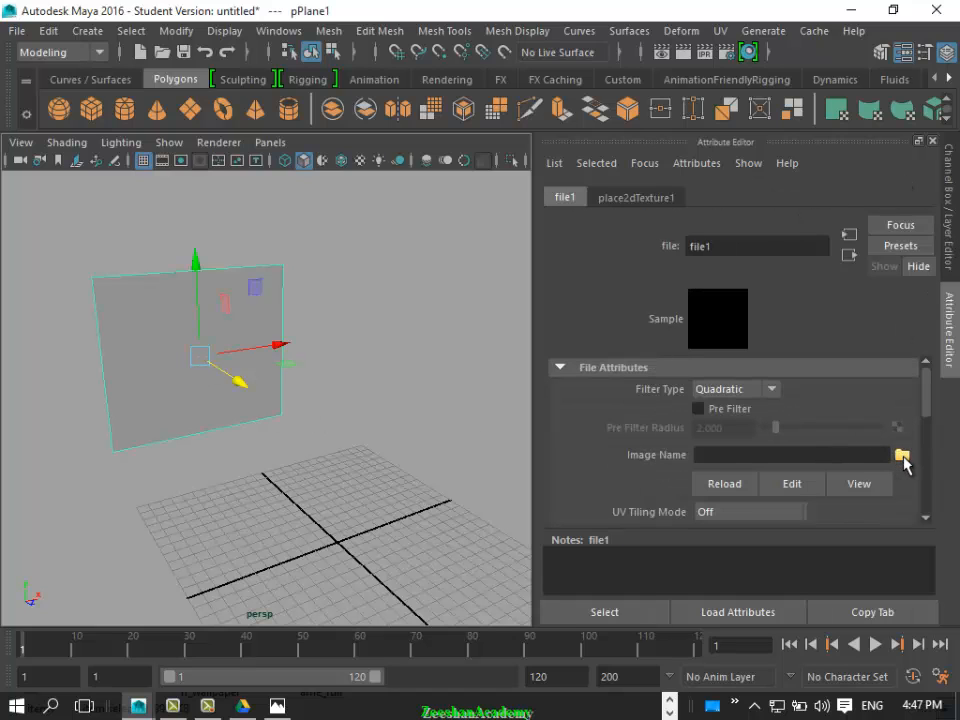
- Start choosing the texture's image file and browse on the Data (F:) drive to the Google Drive uSindh folder
left_click(902, 456)
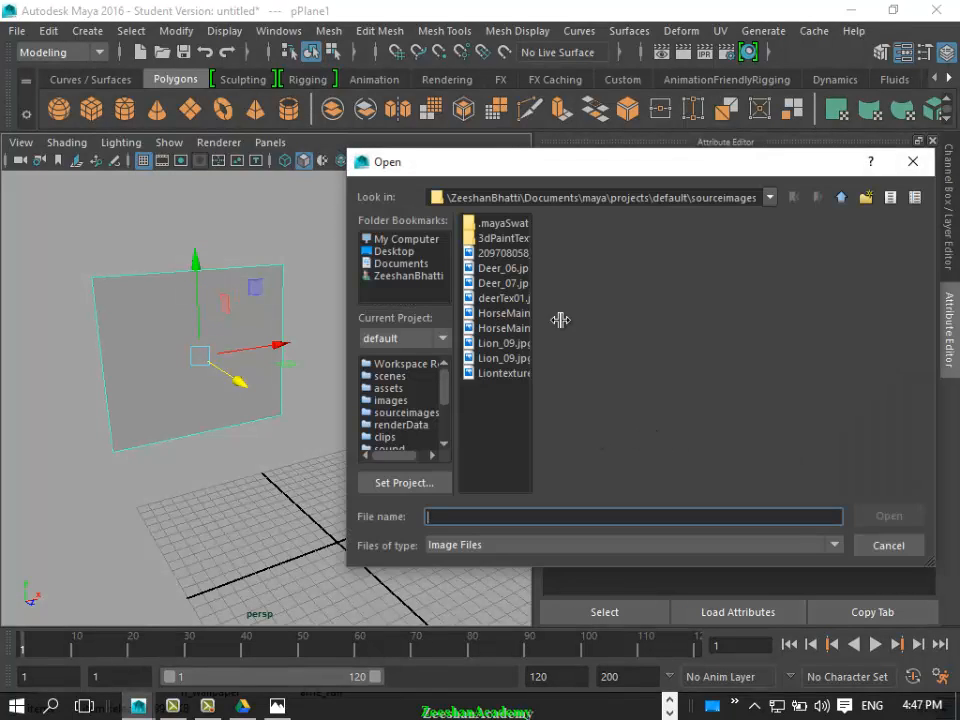
left_click_drag(345, 198, 43, 198)
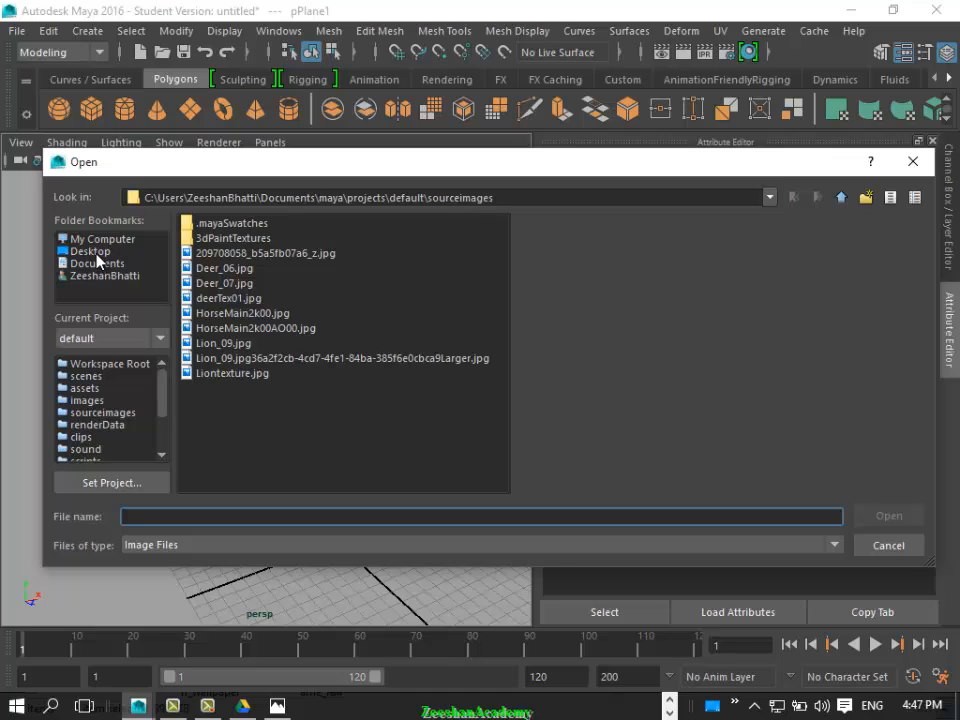
left_click(118, 240)
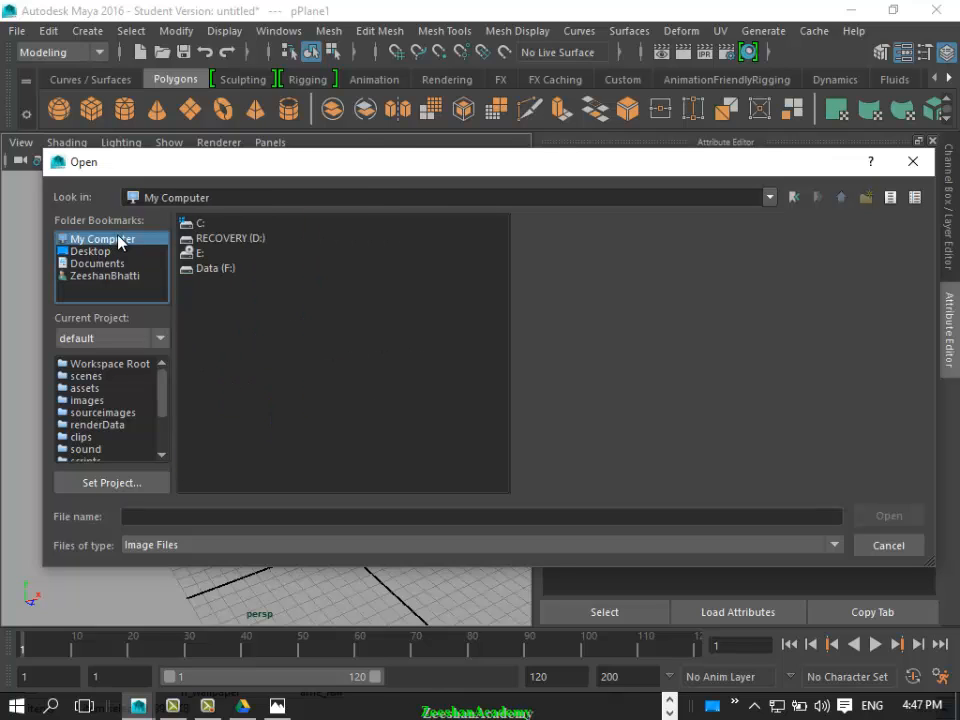
double_click(205, 270)
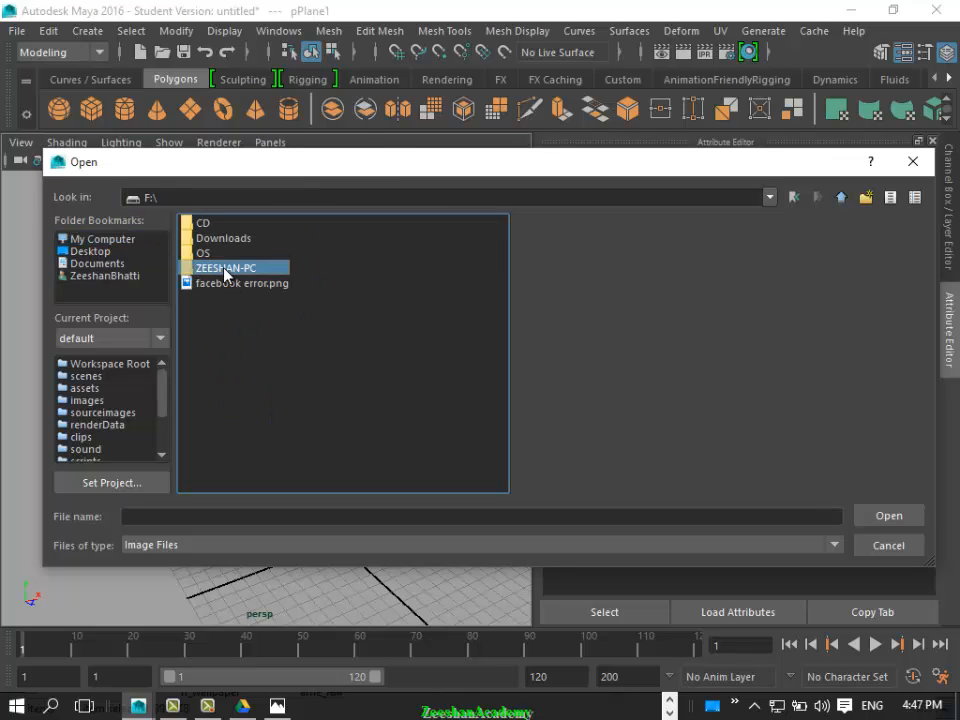
double_click(223, 270)
double_click(223, 267)
left_click(216, 230)
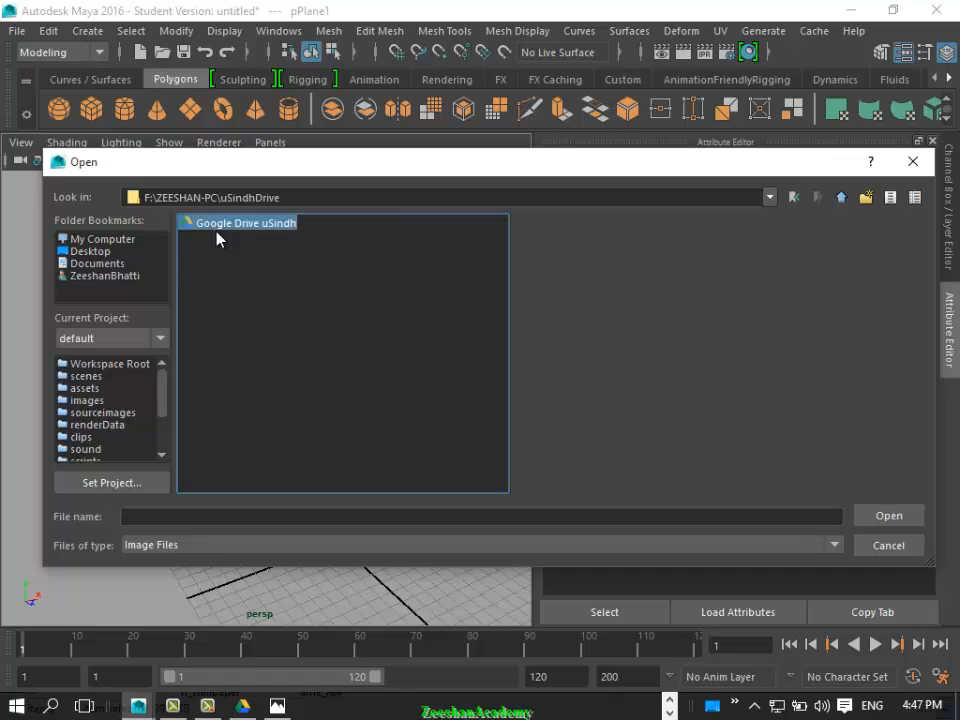
double_click(272, 225)
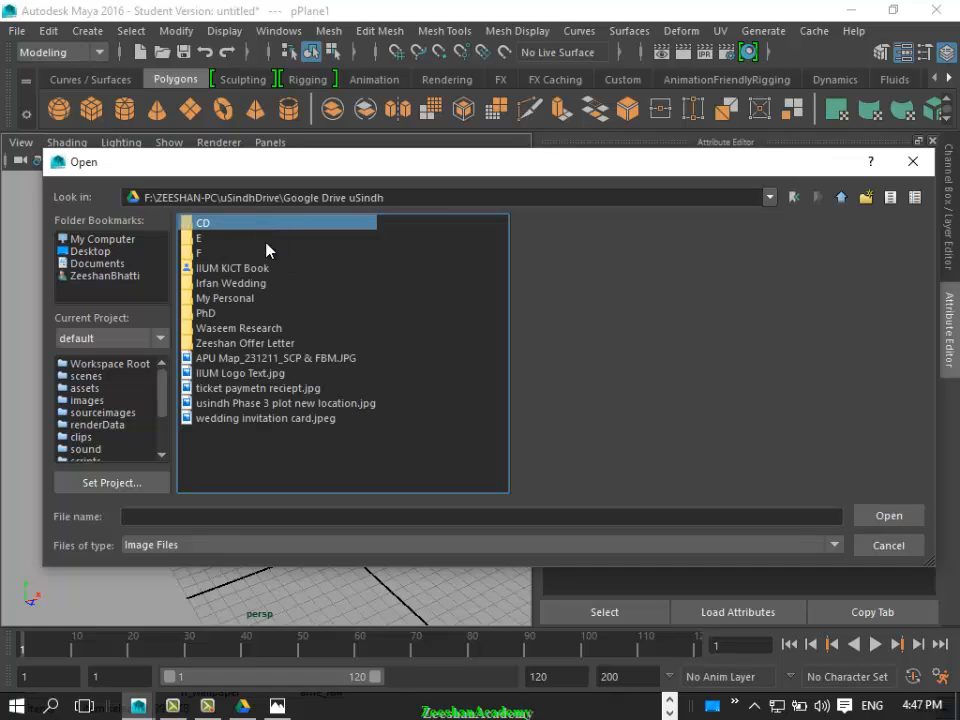
- Open the E\Maya Data\Reference Images folder inside Google Drive uSindh
left_click(203, 239)
key("Return")
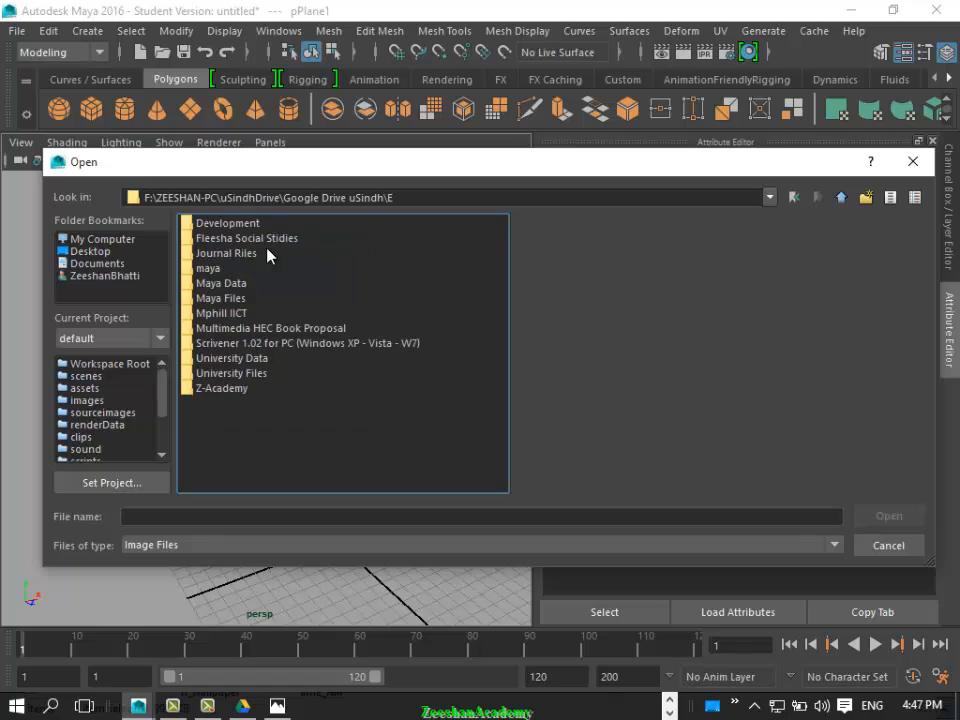
left_click(236, 285)
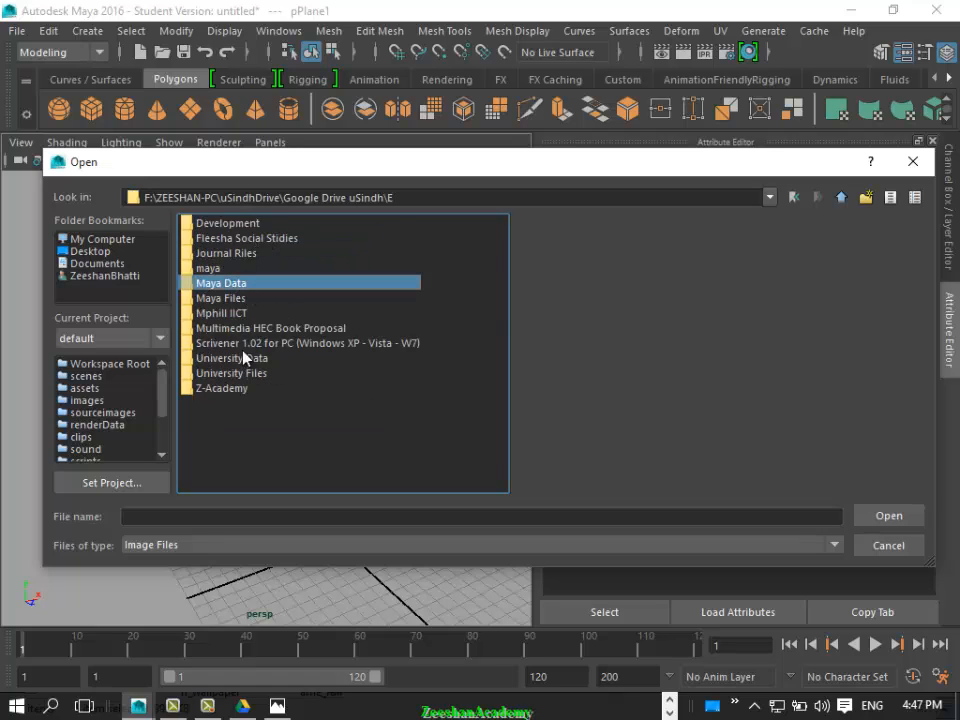
key("Return")
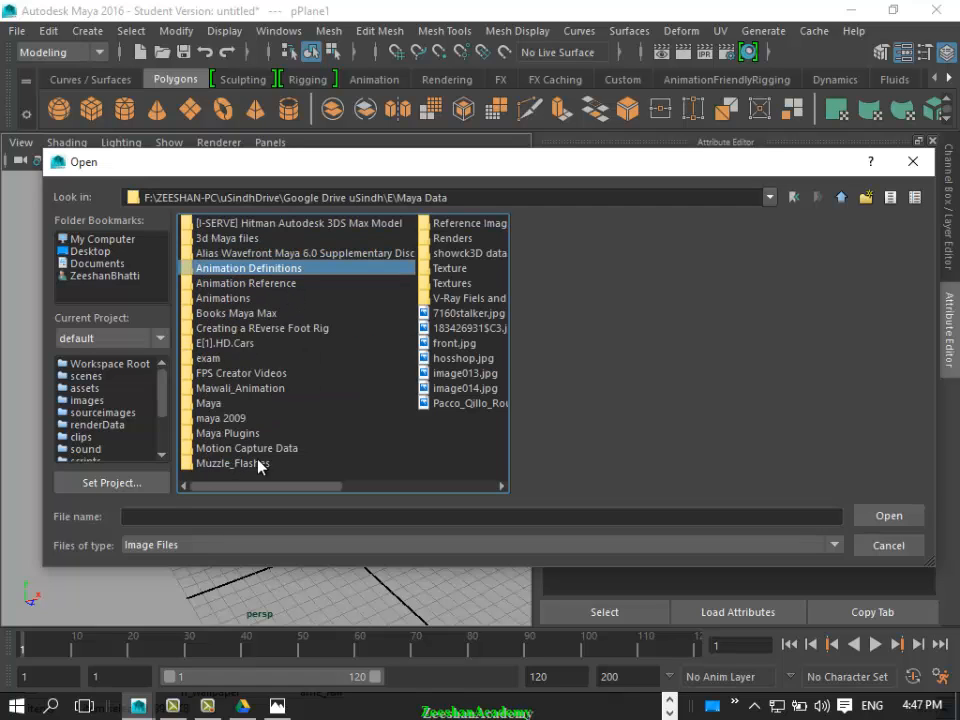
left_click(460, 224)
double_click(461, 230)
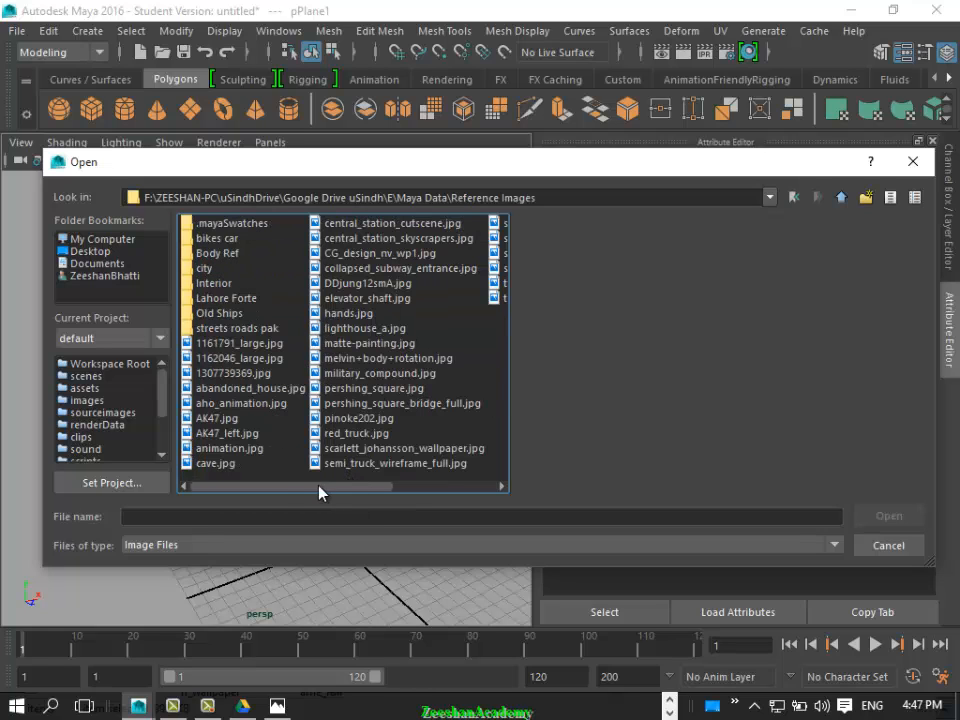
- Preview the reference images and load lighthouse_a.jpg as the file texture's image
left_click(357, 401)
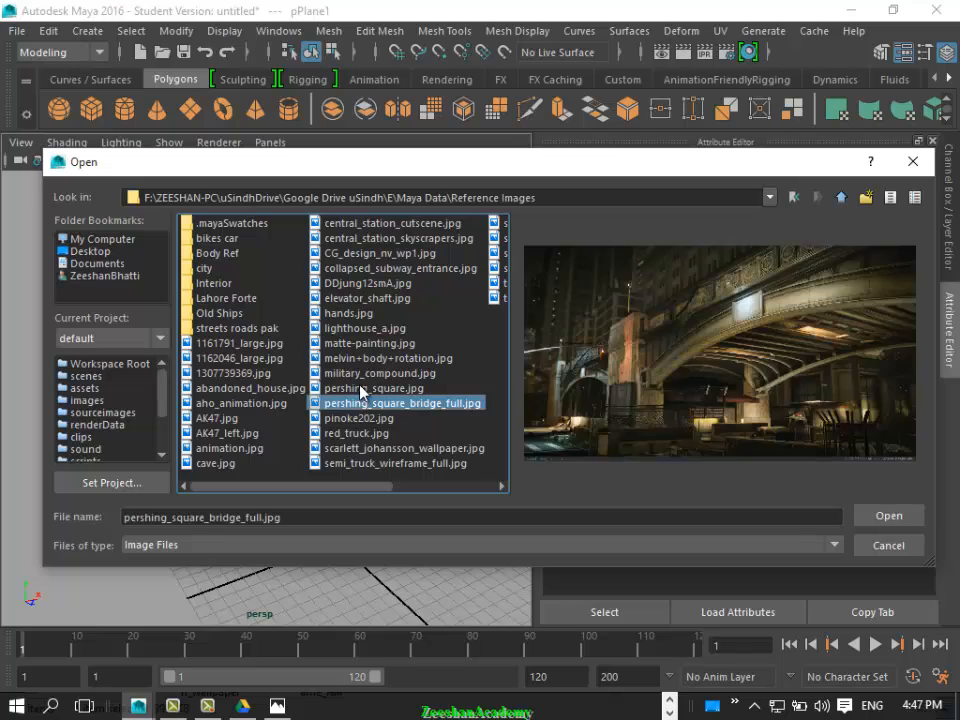
left_click(364, 373)
left_click(367, 343)
left_click(368, 329)
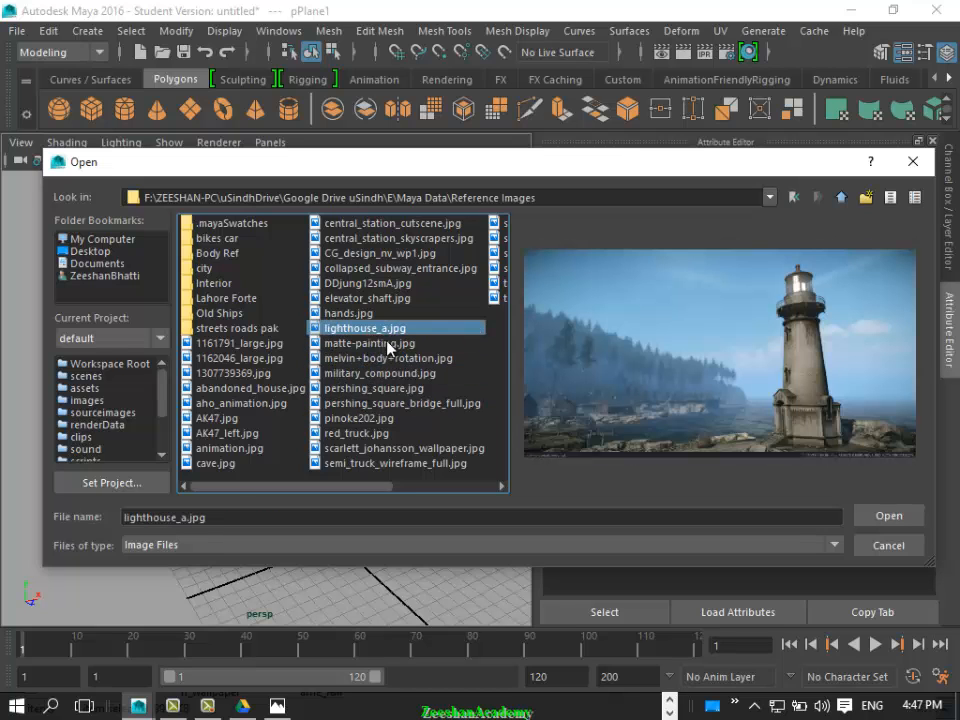
left_click(888, 517)
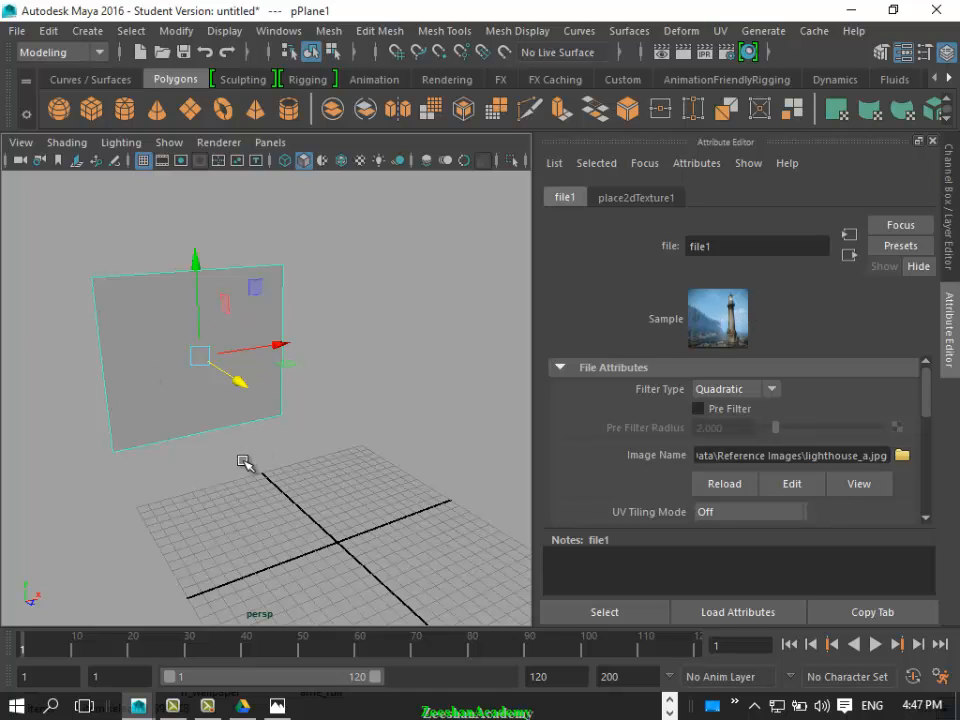
- Turn on hardware texturing in the perspective view to show the lighthouse picture on the plane
middle_click_drag(242, 491, 268, 497, "alt")
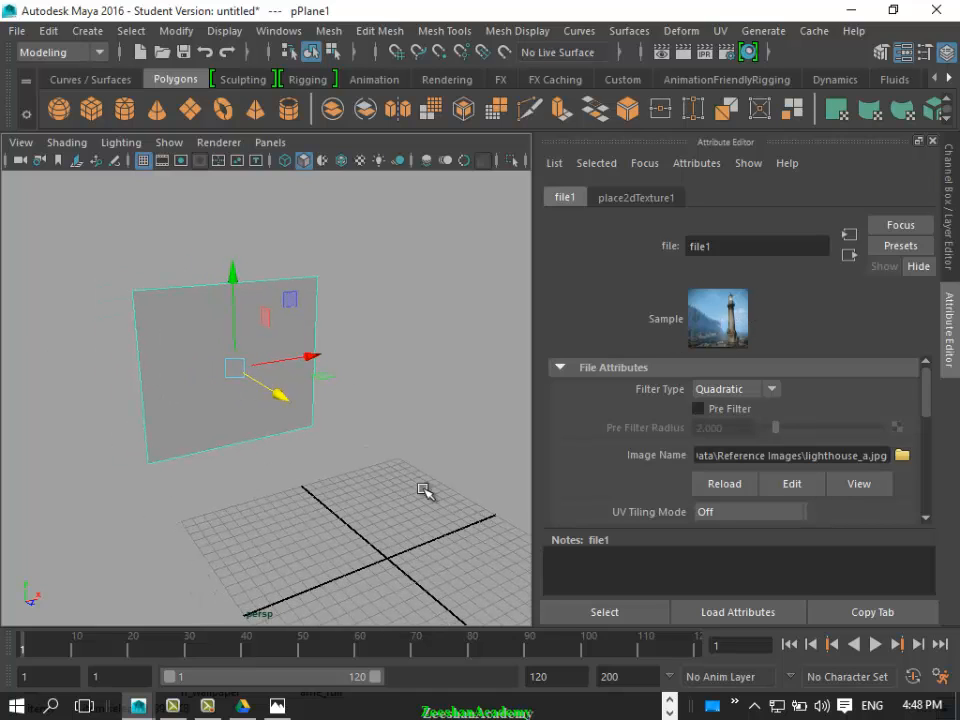
right_click(156, 318)
left_click(360, 161)
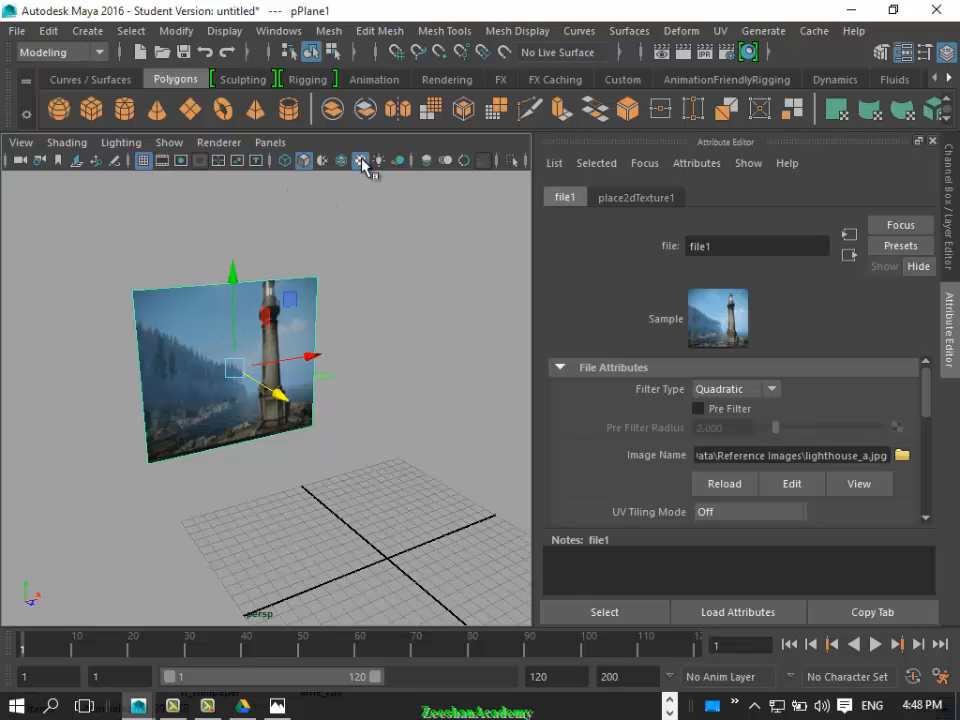
left_click(70, 143)
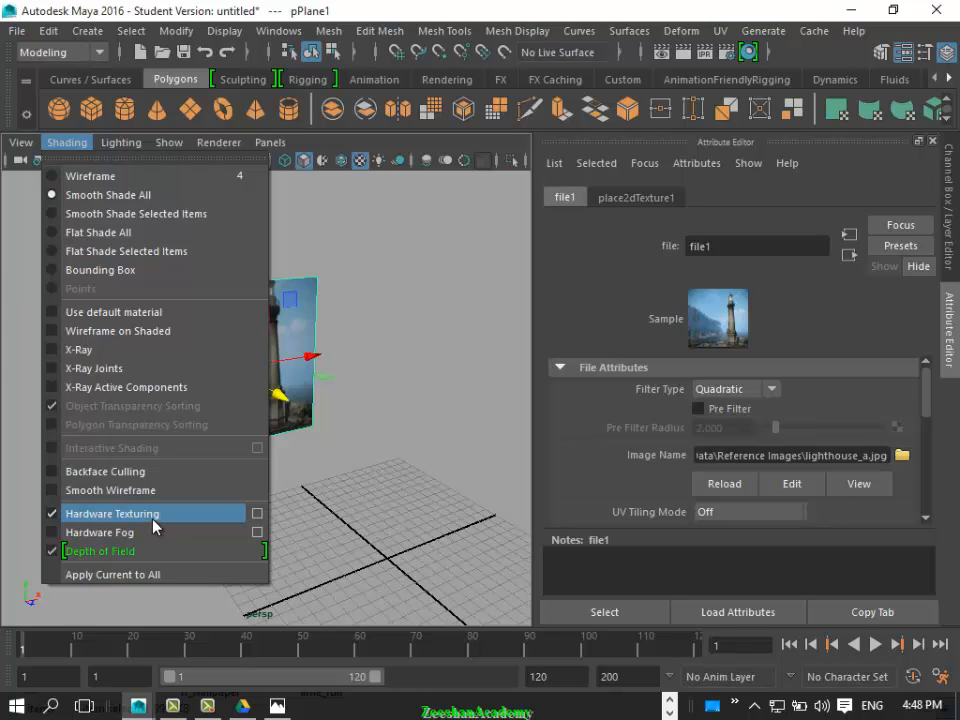
left_click(469, 5)
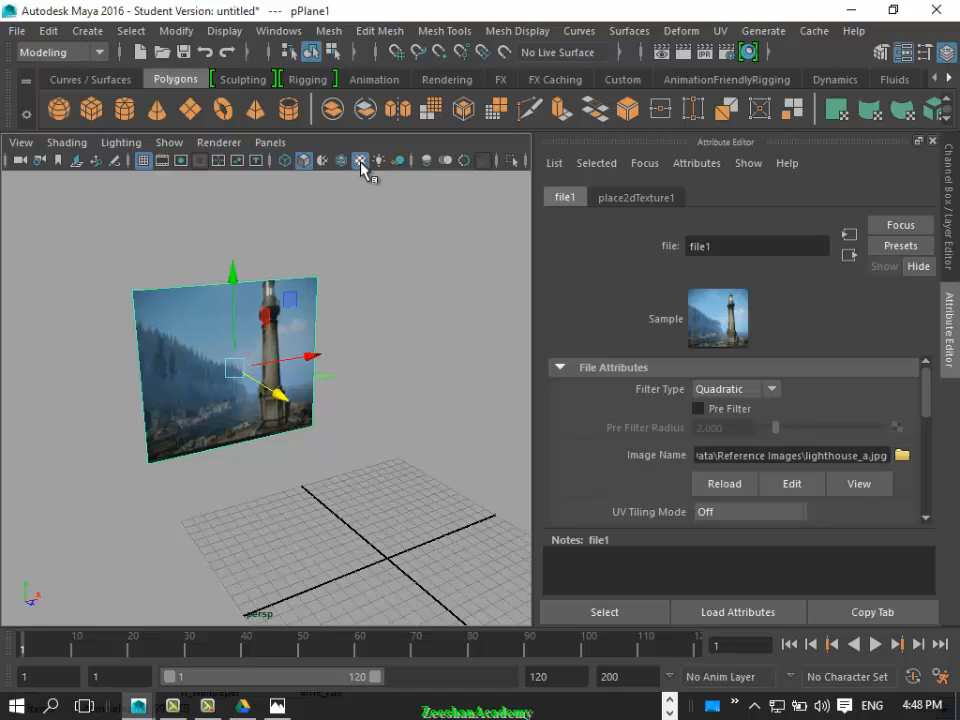
- Compare the plane in shaded, wireframe and textured display, ending in textured display
left_click_drag(350, 452, 301, 430, "alt")
middle_click_drag(301, 430, 396, 499, "alt")
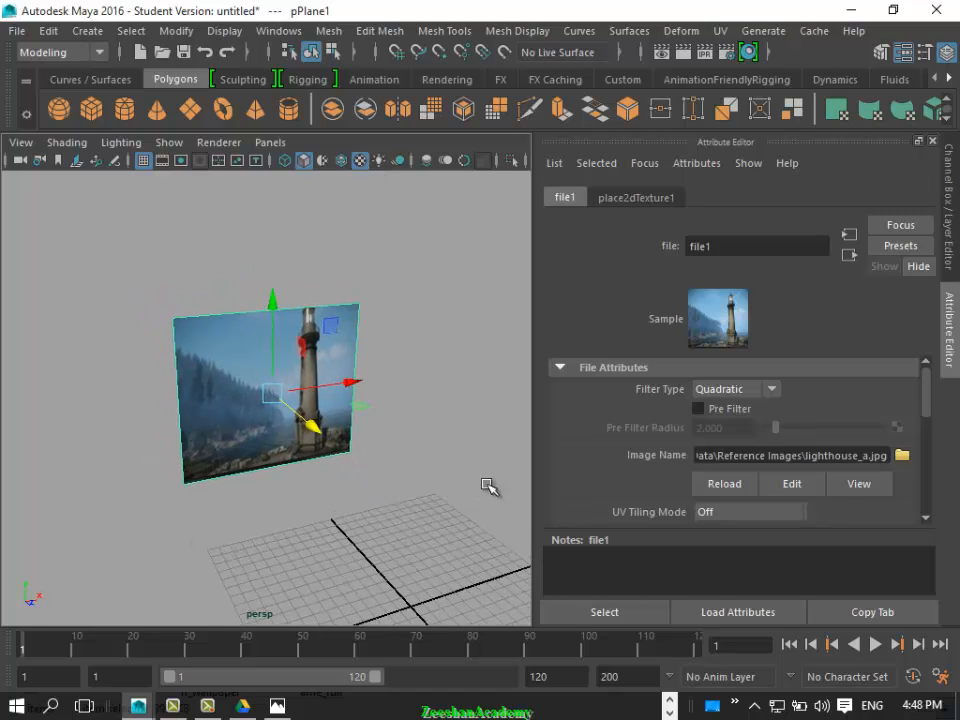
key("5")
key("6")
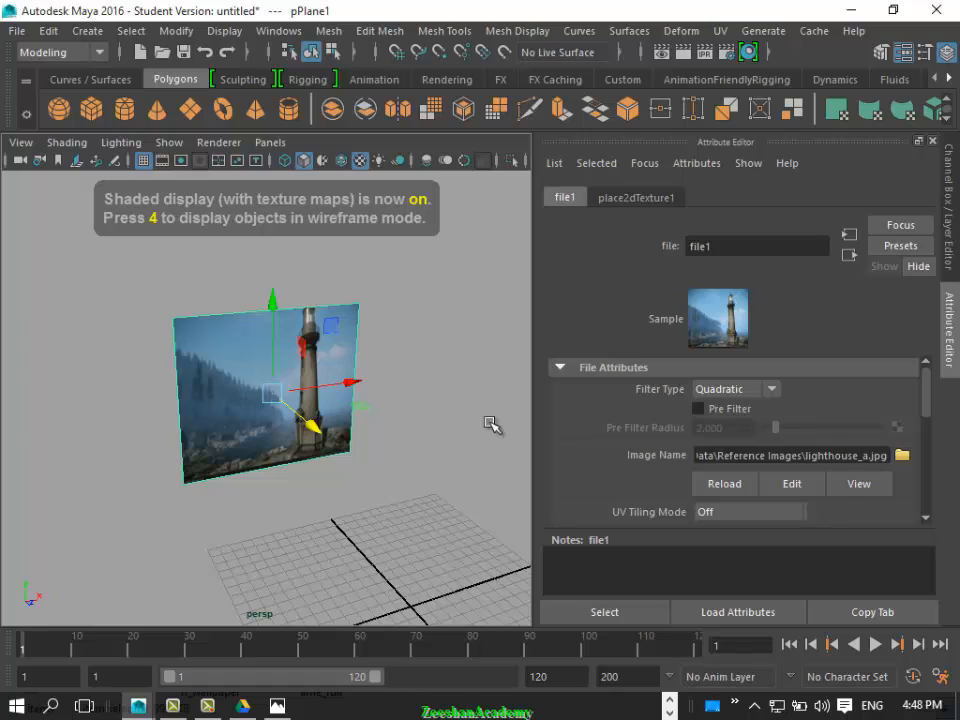
key("5")
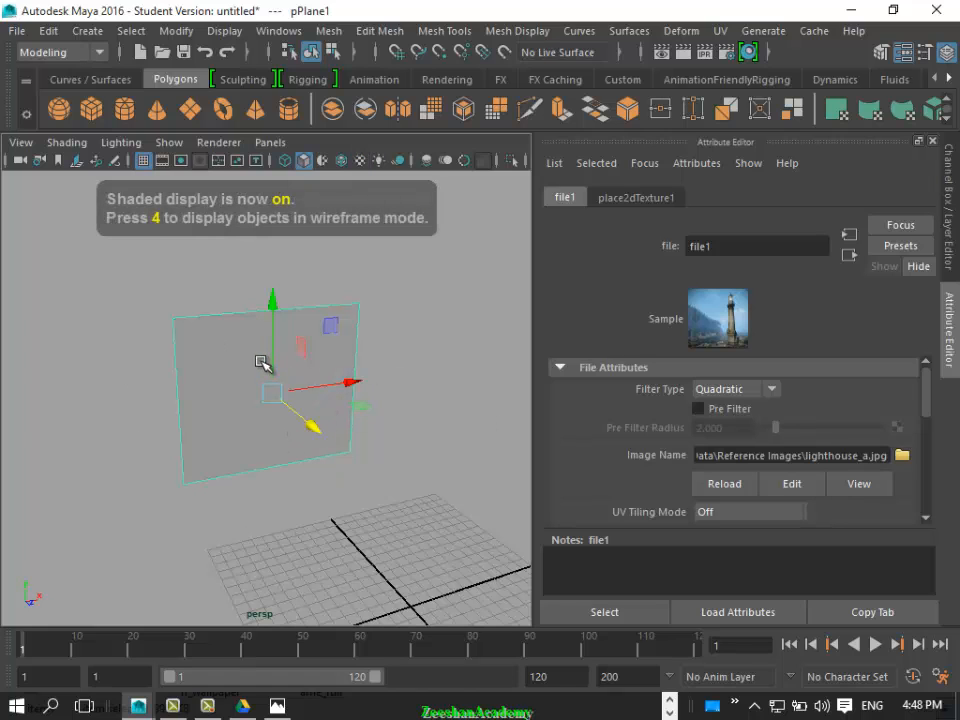
key("4")
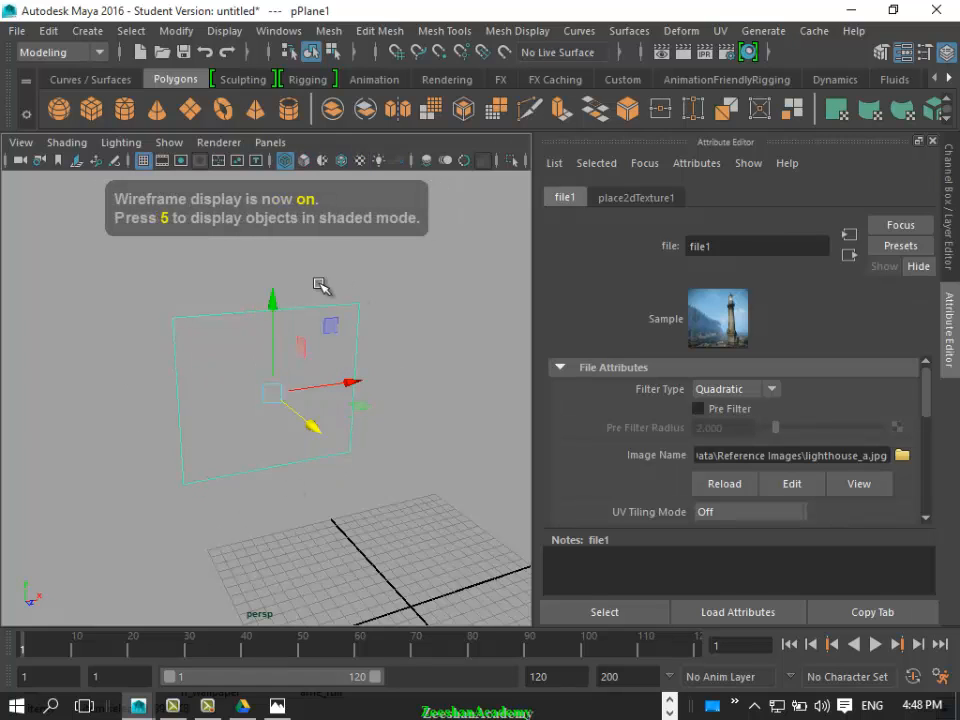
key("6")
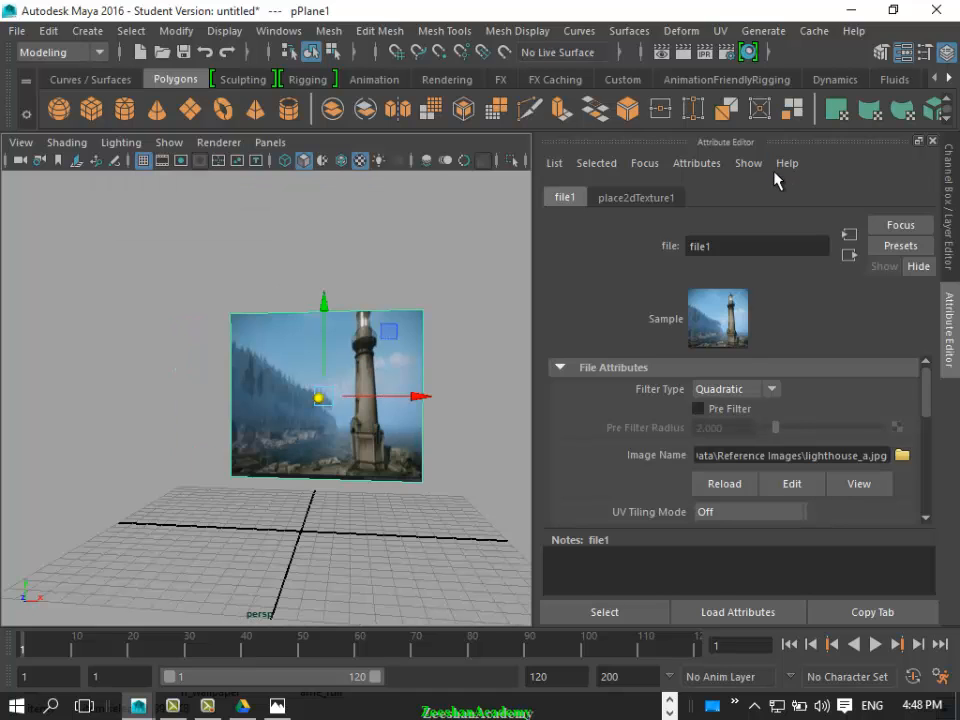
- Hide the Attribute Editor and Channel Box so the perspective view fills the full width
key("ctrl+a")
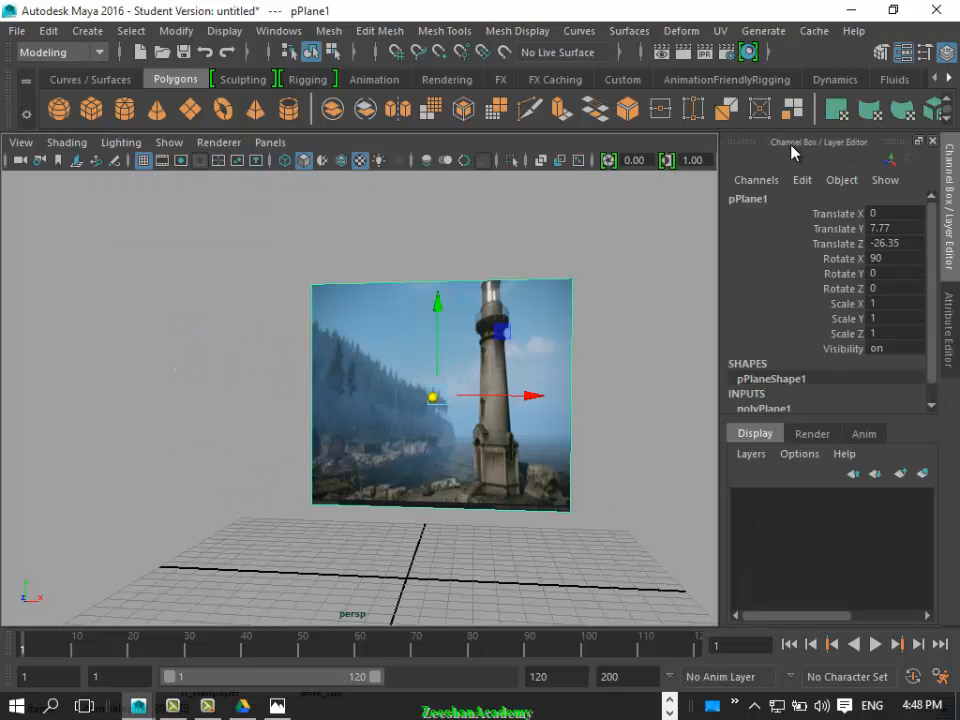
left_click(933, 142)
left_click(951, 141)
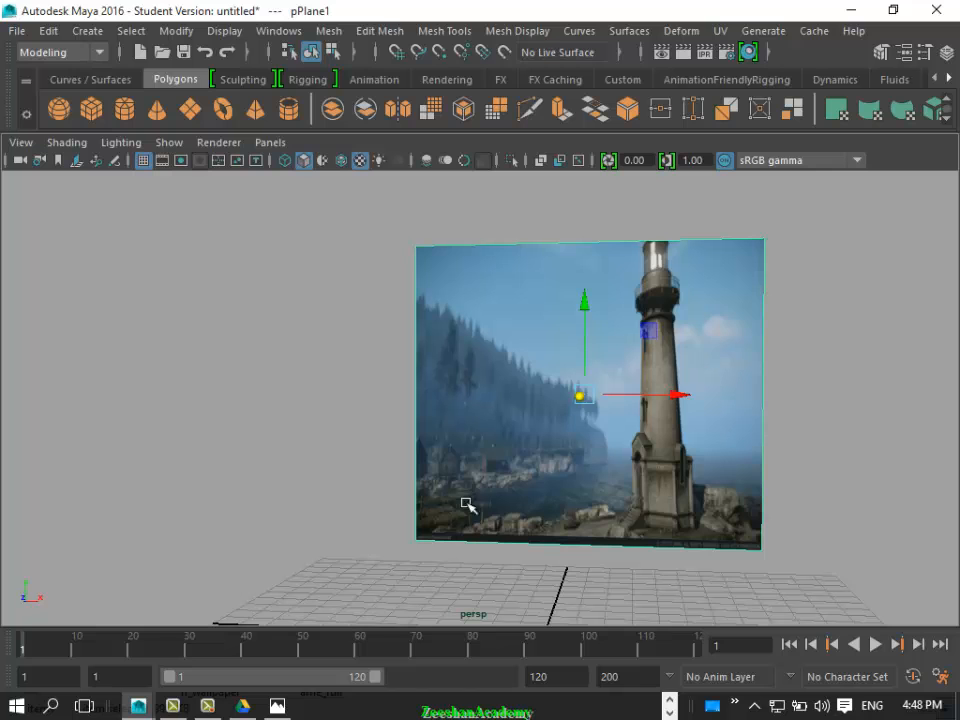
- Stretch the lighthouse plane horizontally along X to match the picture's wide proportions
middle_click_drag(538, 498, 465, 446, "alt")
scroll(465, 446, "down", 3)
middle_click_drag(404, 401, 403, 460, "alt")
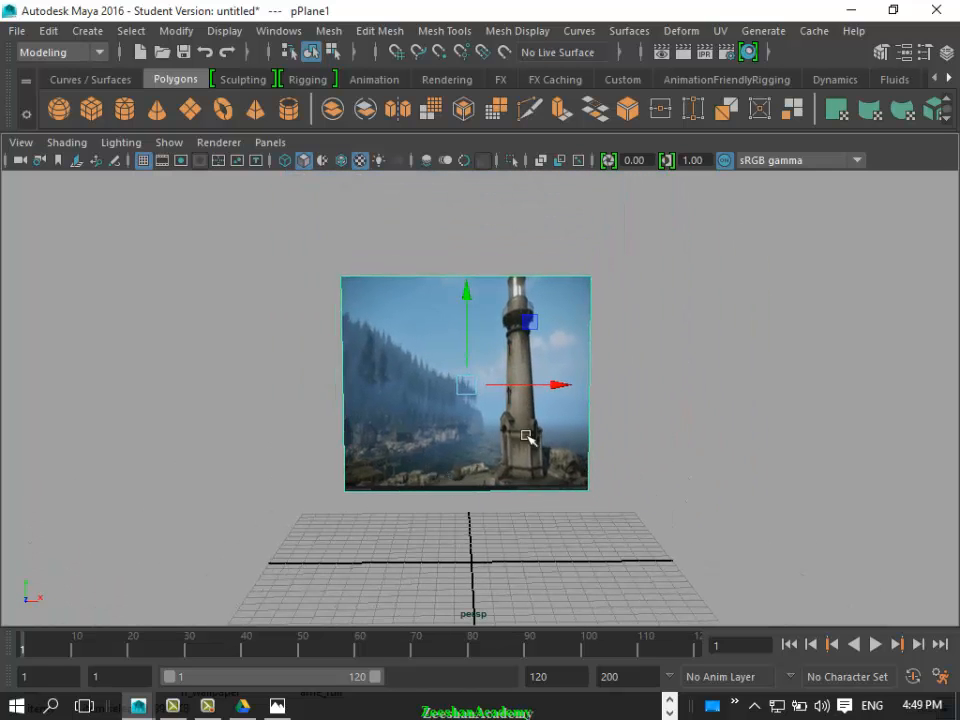
key("t")
left_click_drag(557, 381, 494, 405)
key("w")
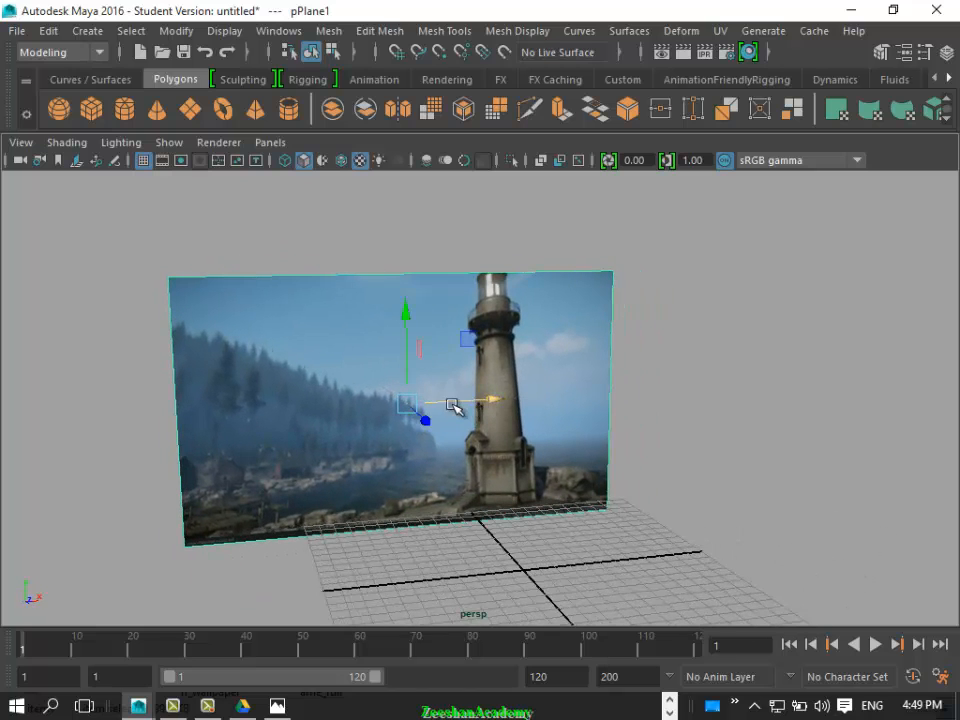
- Enlarge the lighthouse plane uniformly and raise it along Y until its lower edge sits near grid level
key("r")
left_click_drag(411, 401, 498, 396)
key("w")
left_click_drag(465, 536, 392, 384, "alt")
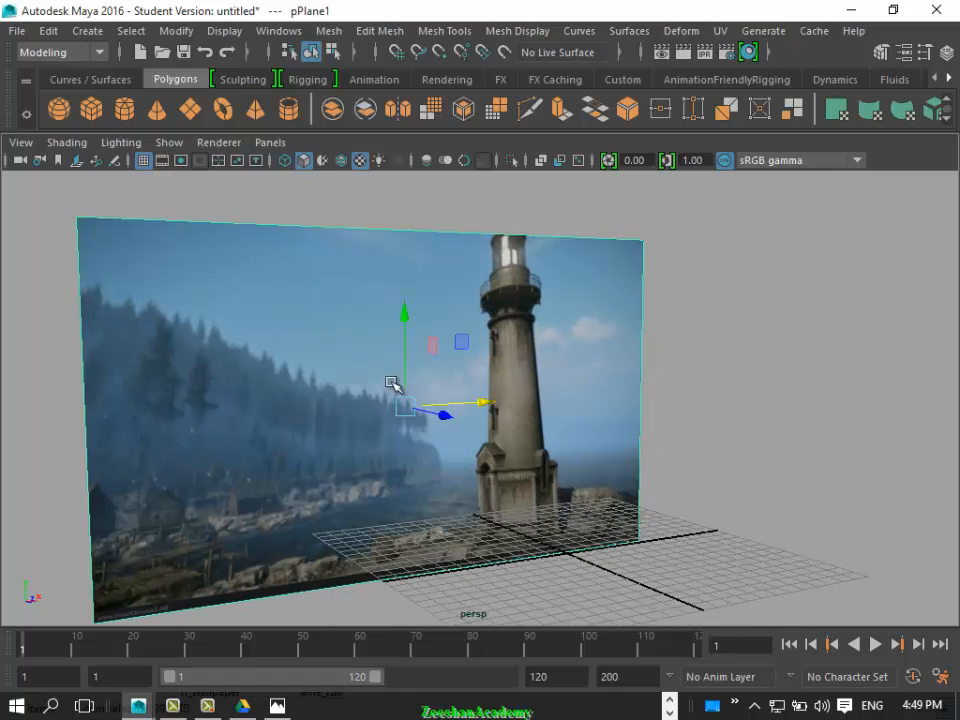
left_click_drag(422, 302, 444, 489)
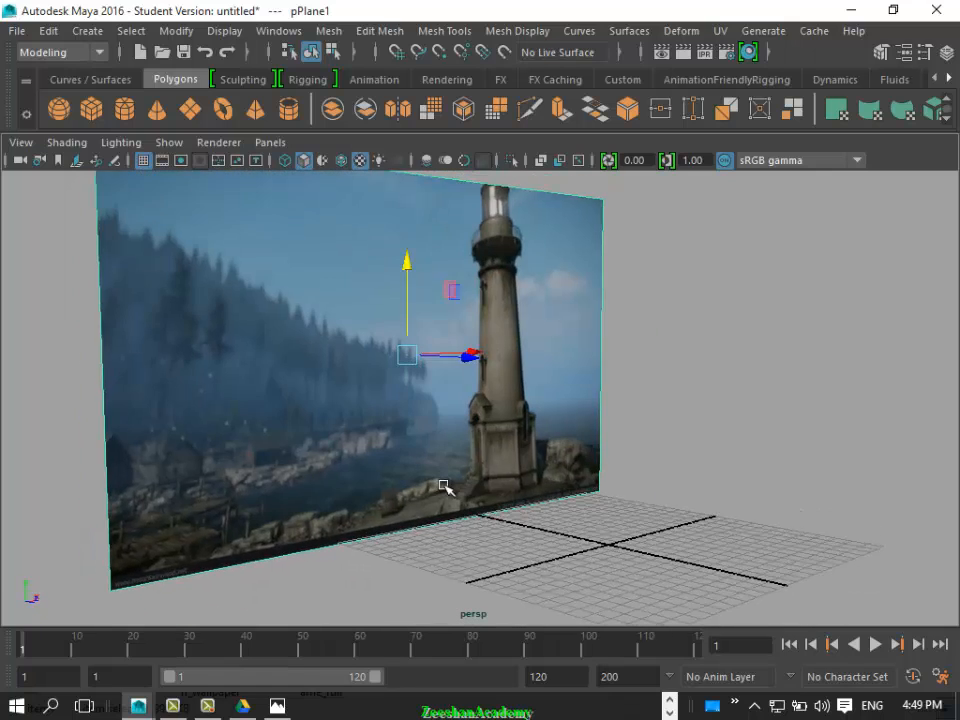
left_click(279, 706)
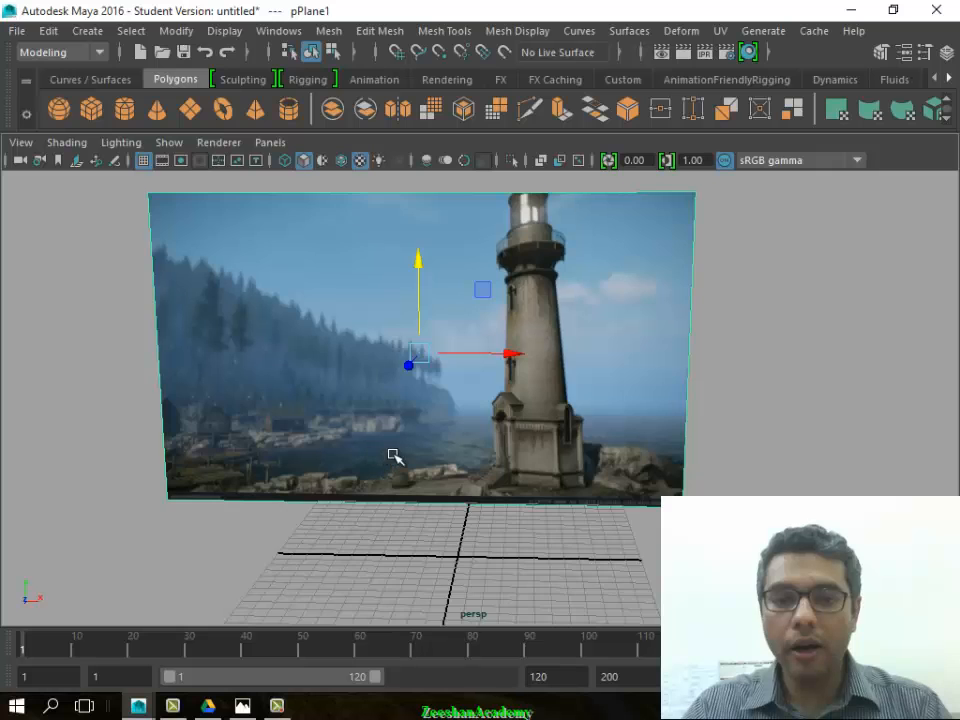
left_click_drag(392, 454, 411, 402, "alt")
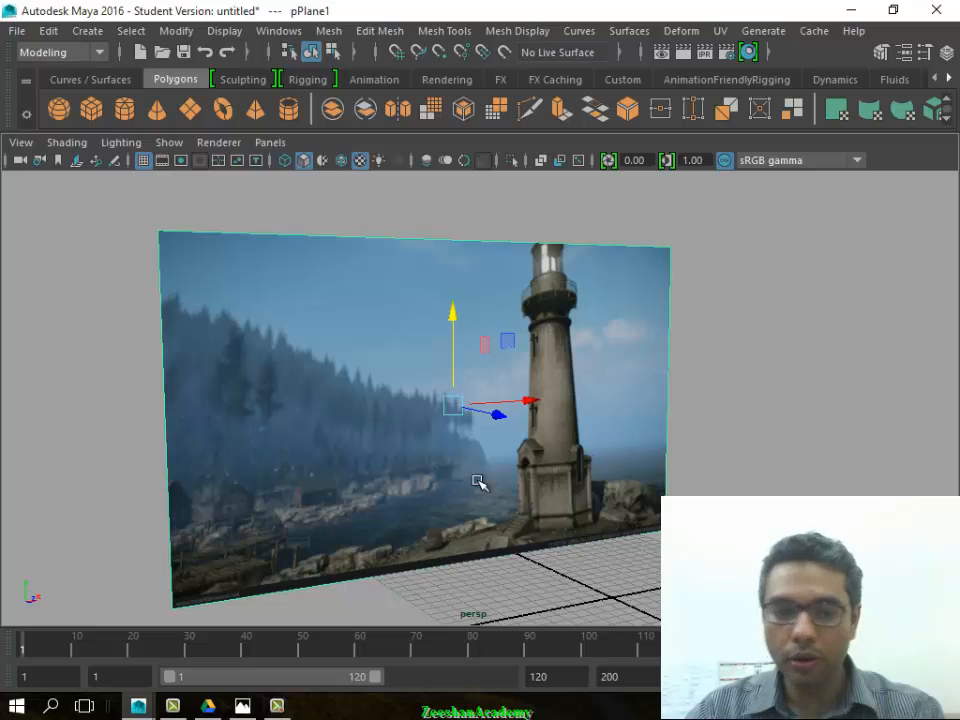
left_click_drag(596, 519, 484, 391, "alt")
left_click_drag(551, 418, 531, 476, "alt")
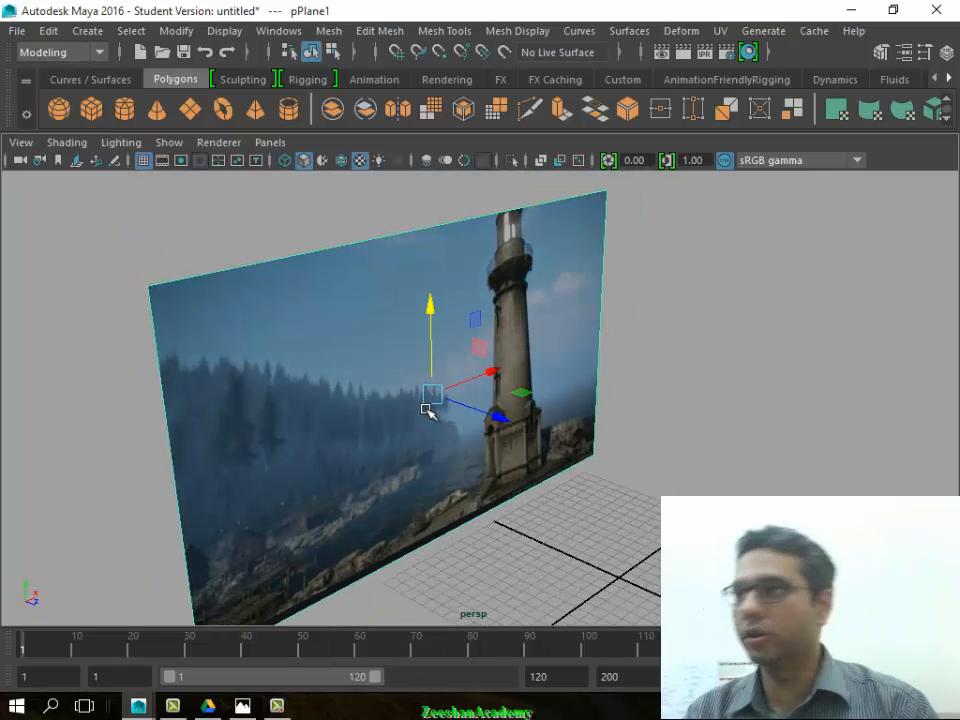
left_click_drag(542, 390, 454, 401, "alt")
left_click(201, 117)
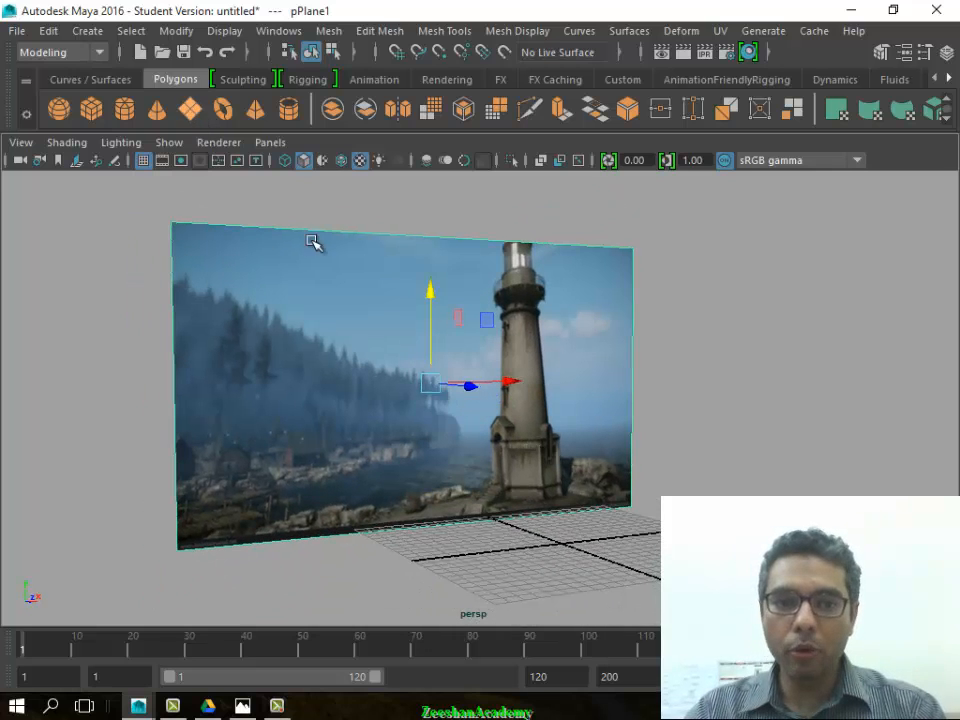
- Draw a second polygon plane on the grid, centred about X -5.6, Z 0.8, and stretch it along X to a scale of about 1.5
scroll(610, 440, "down", 3)
left_click_drag(628, 450, 610, 530, "alt")
left_click_drag(535, 500, 508, 617)
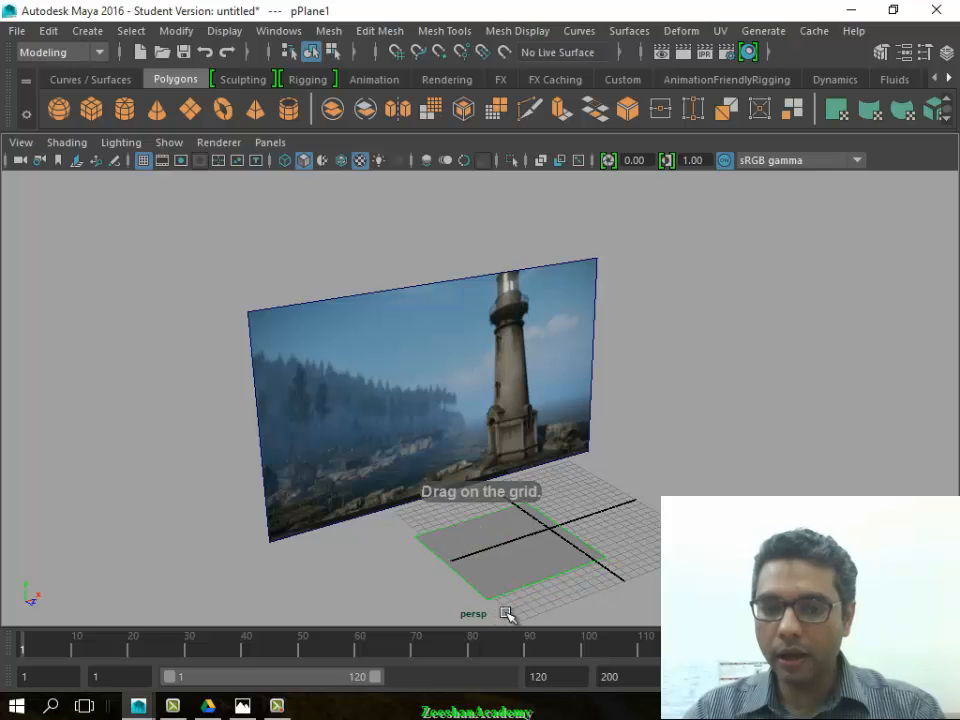
scroll(510, 499, "up", 4)
key("r")
left_click_drag(571, 451, 621, 439)
left_click_drag(450, 464, 628, 370, "alt")
left_click_drag(448, 407, 617, 497, "alt")
- Rotate the new plane upright about X and set its Rotate X to 90
key("e")
left_click_drag(459, 491, 503, 418, "alt")
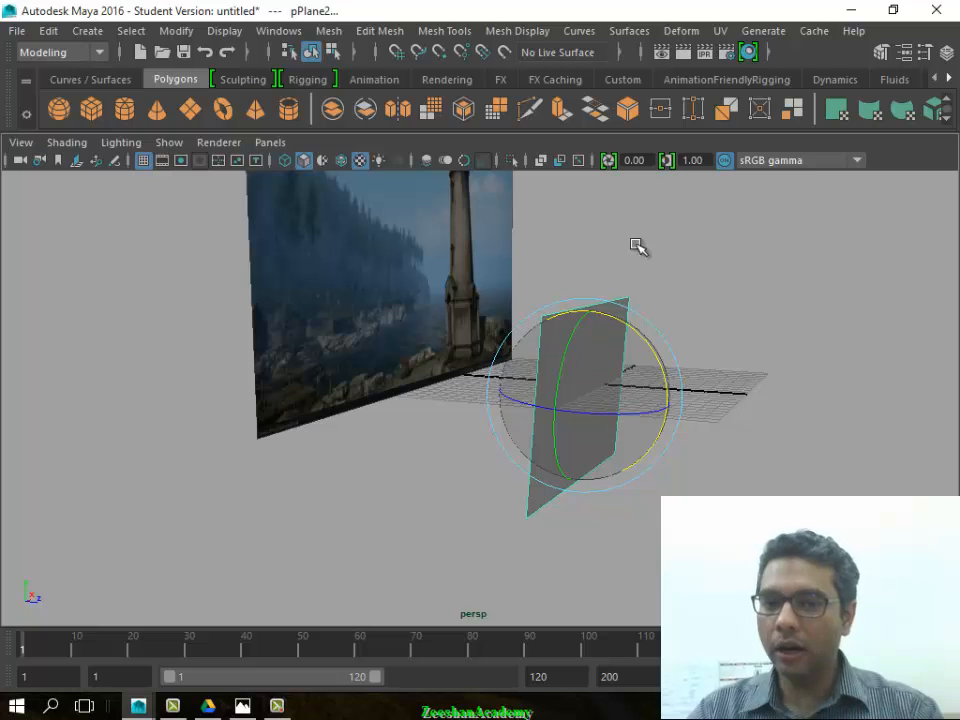
left_click_drag(639, 249, 405, 482, "alt")
key("ctrl+a")
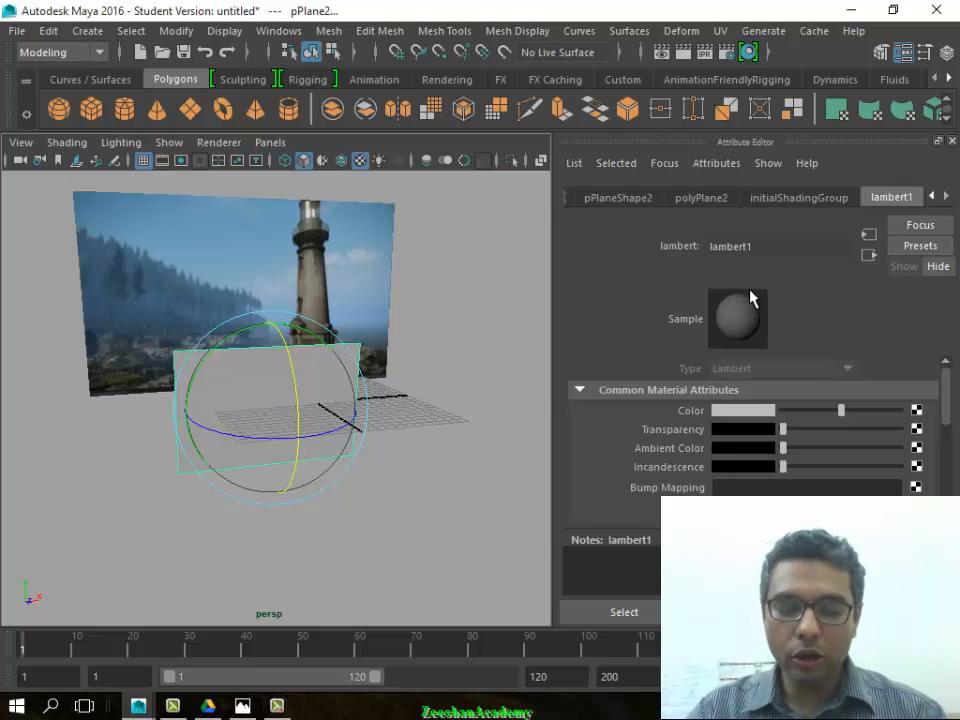
key("ctrl+a")
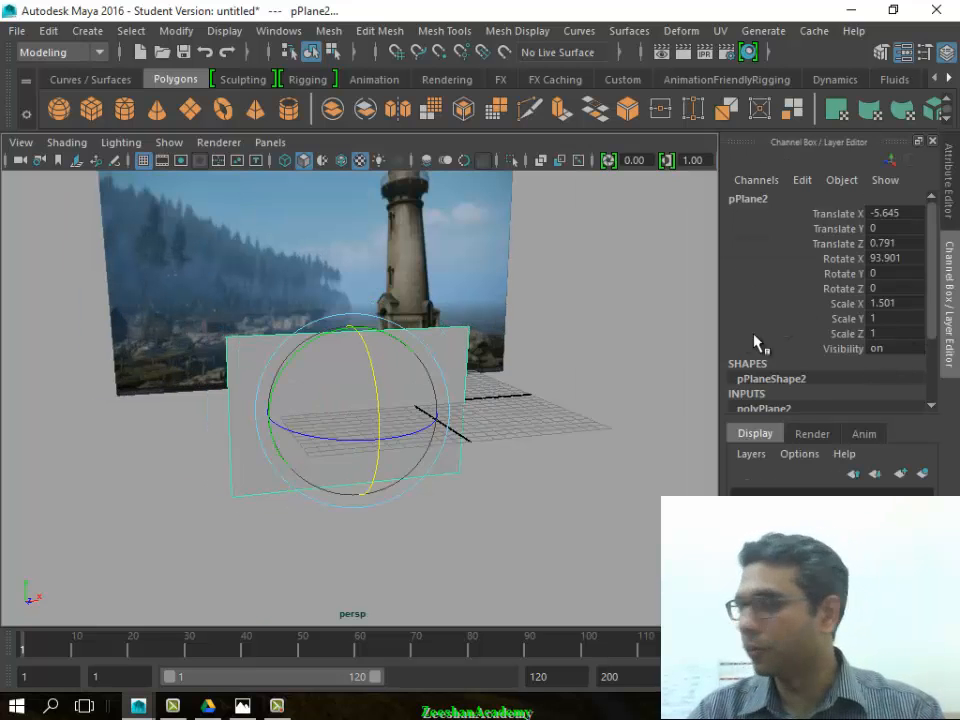
left_click_drag(291, 407, 422, 418, "alt")
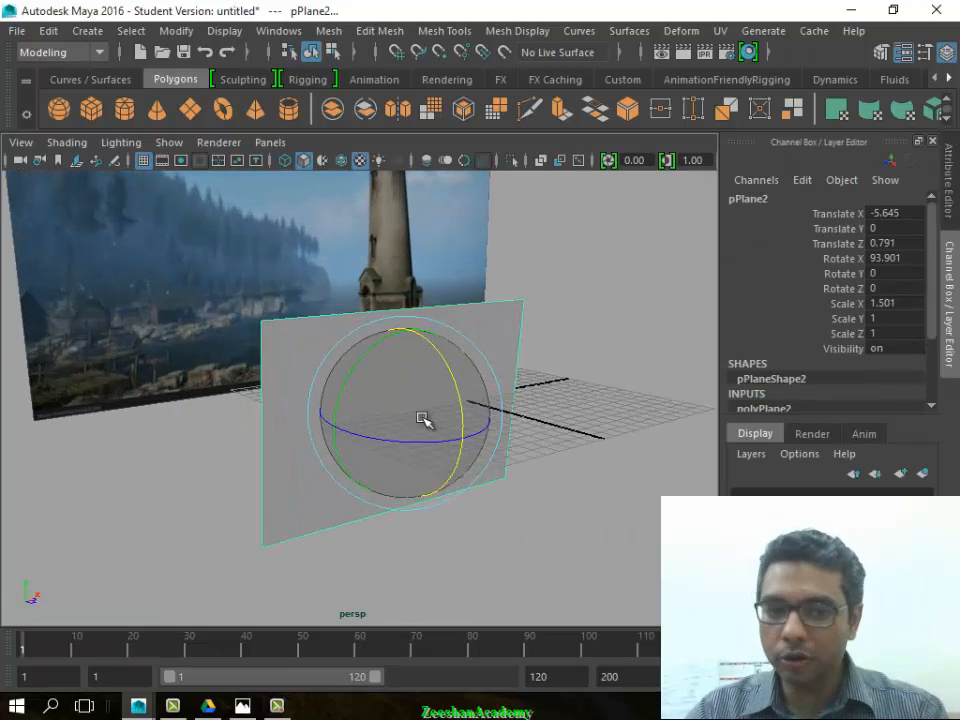
double_click(877, 262)
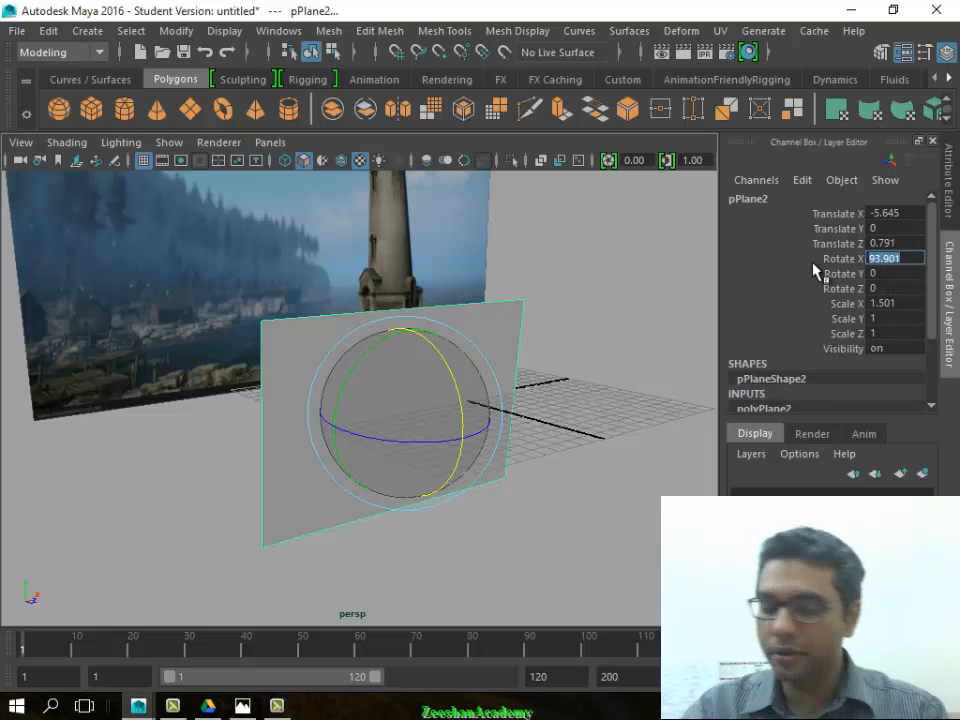
type("90")
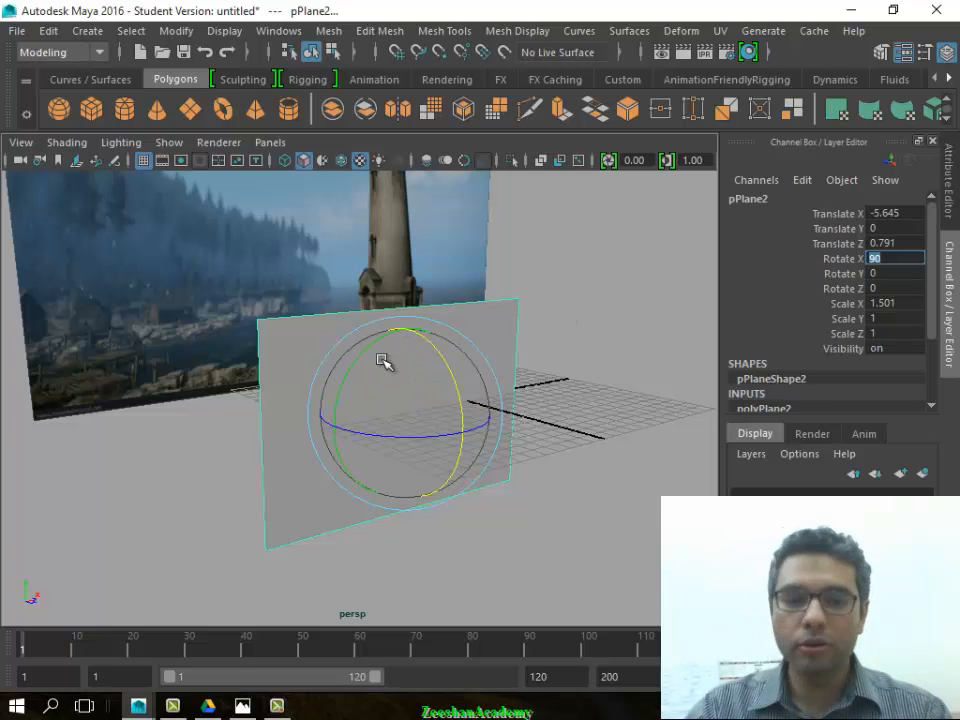
- Raise the upright second plane along Y to about 6.9 so that it stands on the grid
left_click_drag(386, 360, 563, 425, "alt")
key("w")
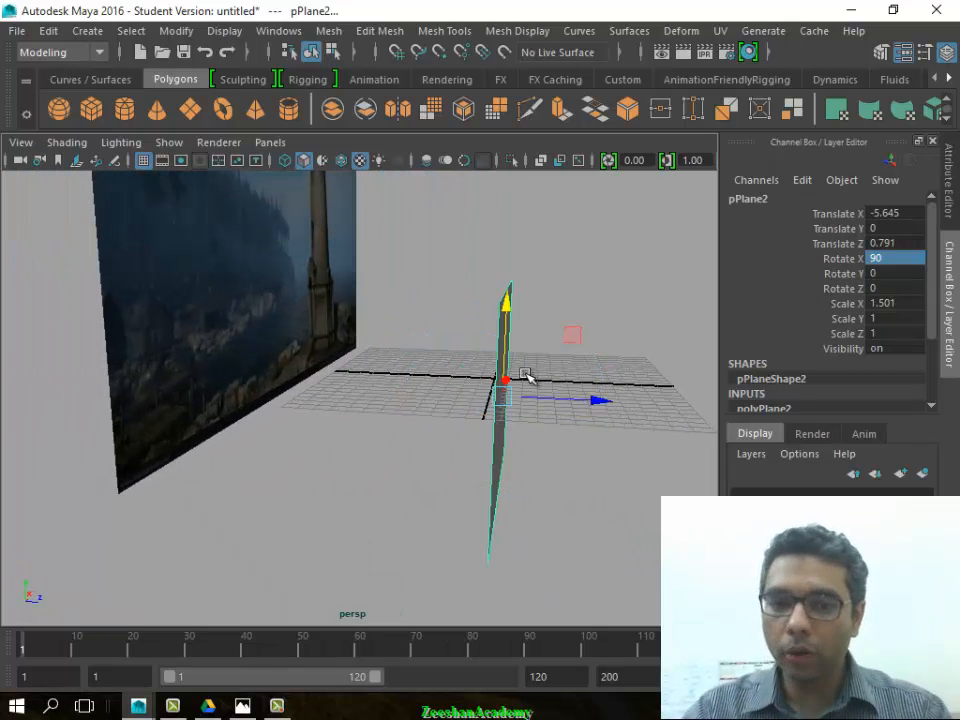
left_click_drag(509, 305, 517, 221)
left_click_drag(446, 356, 310, 352, "alt")
left_click_drag(458, 405, 373, 270, "alt")
left_click_drag(394, 400, 412, 433, "alt")
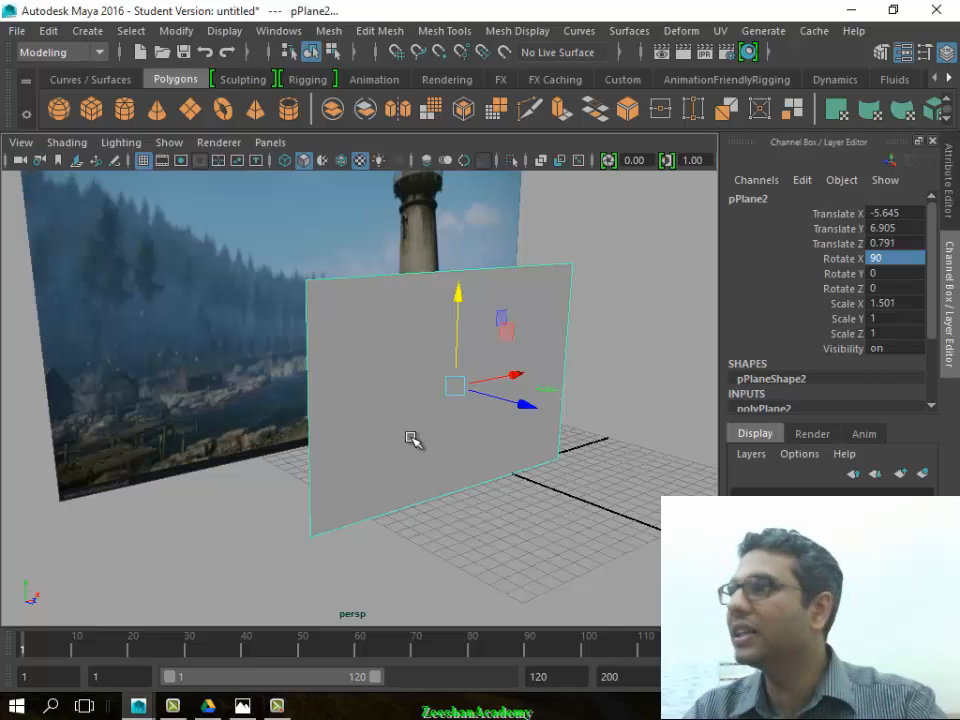
- Assign a new Lambert material to the second plane
right_click_drag(354, 390, 402, 645)
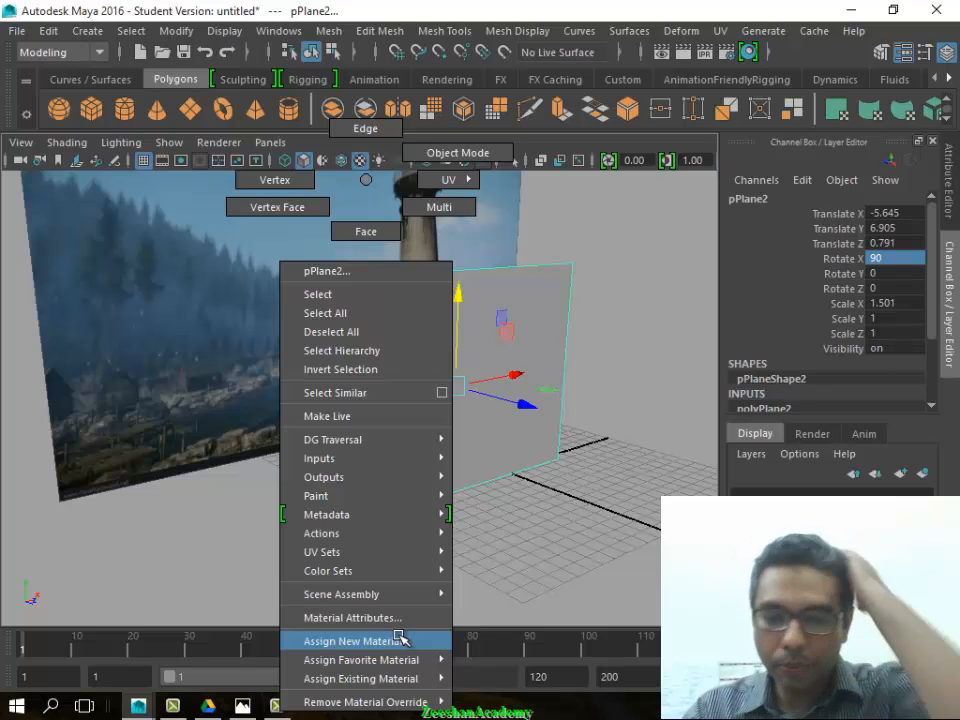
right_click_drag(399, 636, 368, 184)
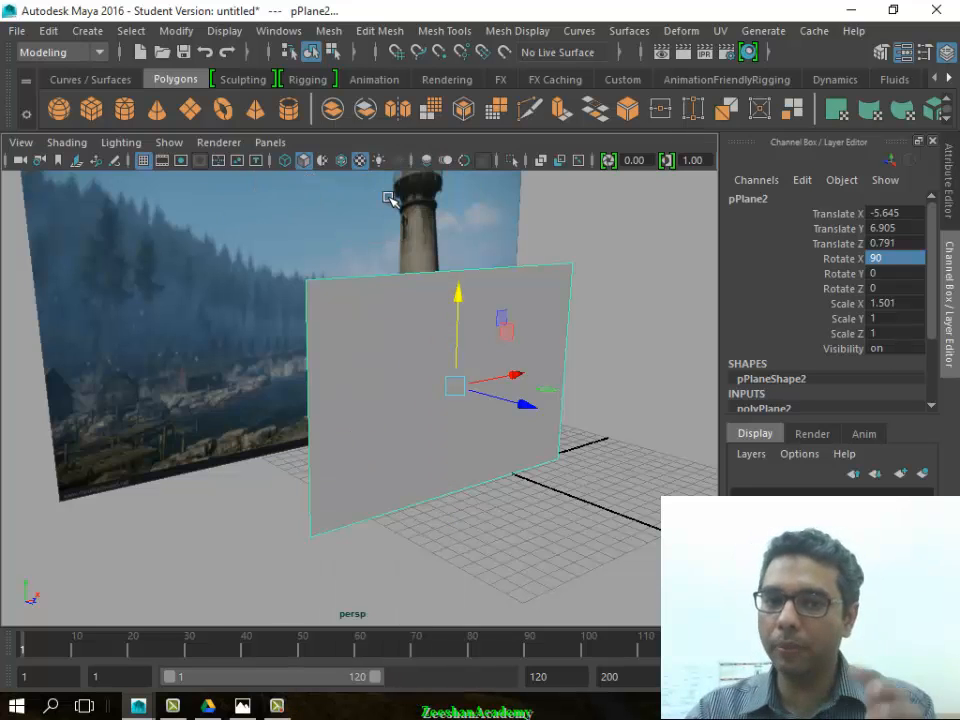
right_click_drag(469, 354, 538, 642)
left_click(471, 332)
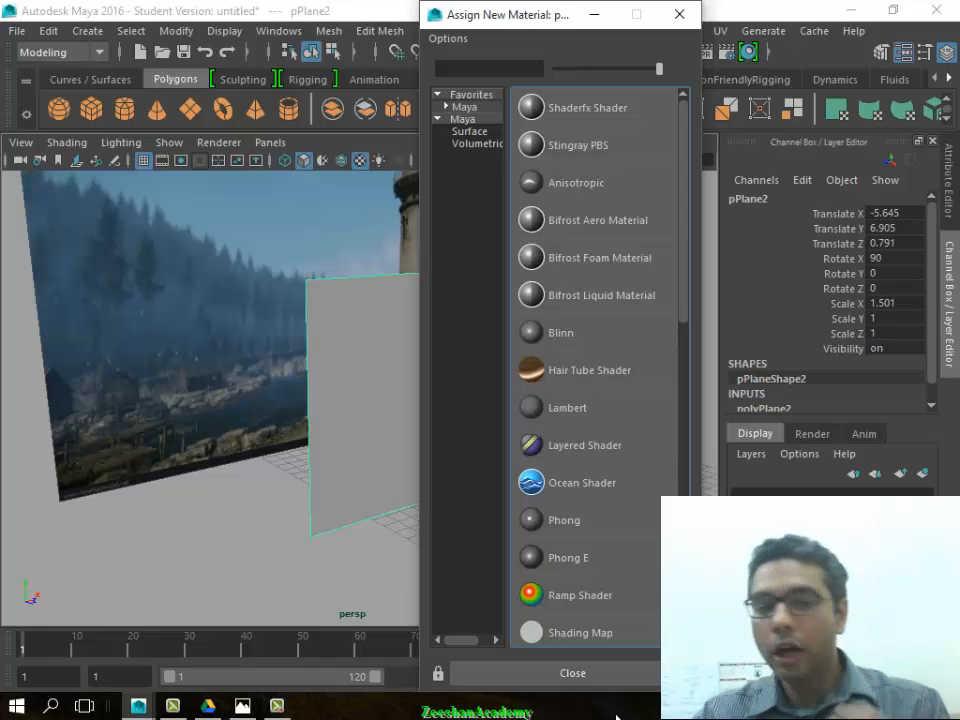
left_click(566, 422)
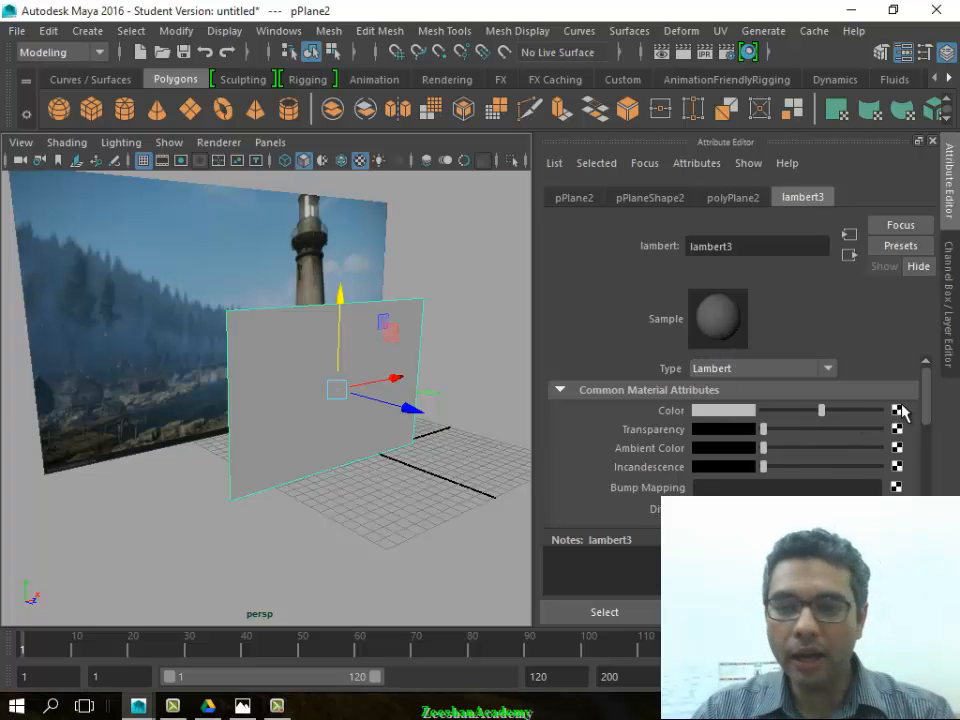
- Lighten the new Lambert material's color, then change it to the preset yellow
left_click_drag(816, 409, 840, 410)
left_click(720, 412)
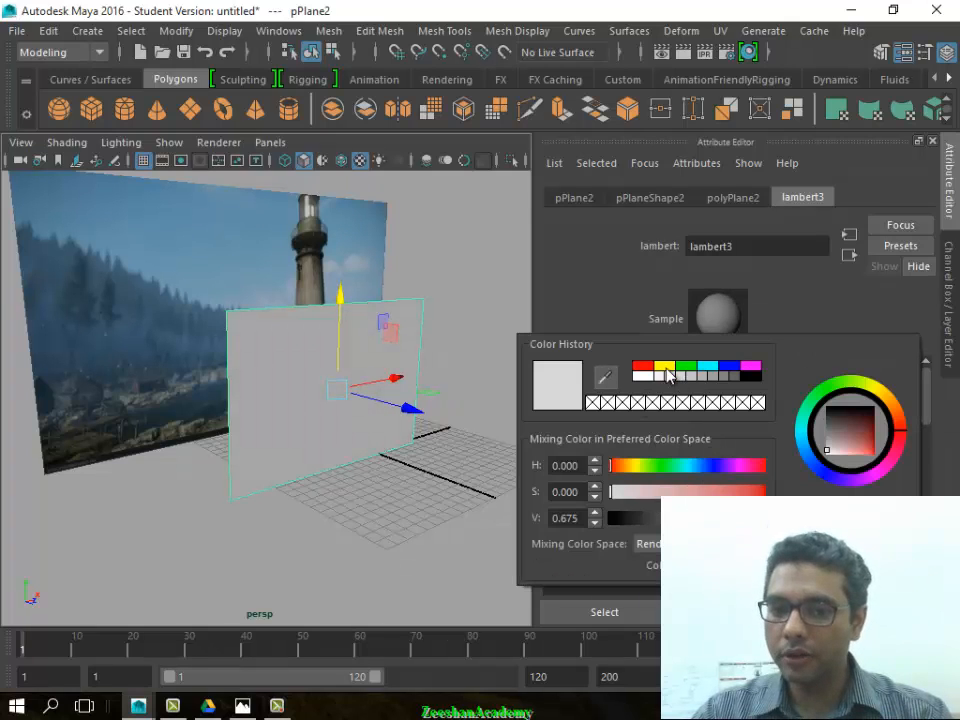
left_click(666, 367)
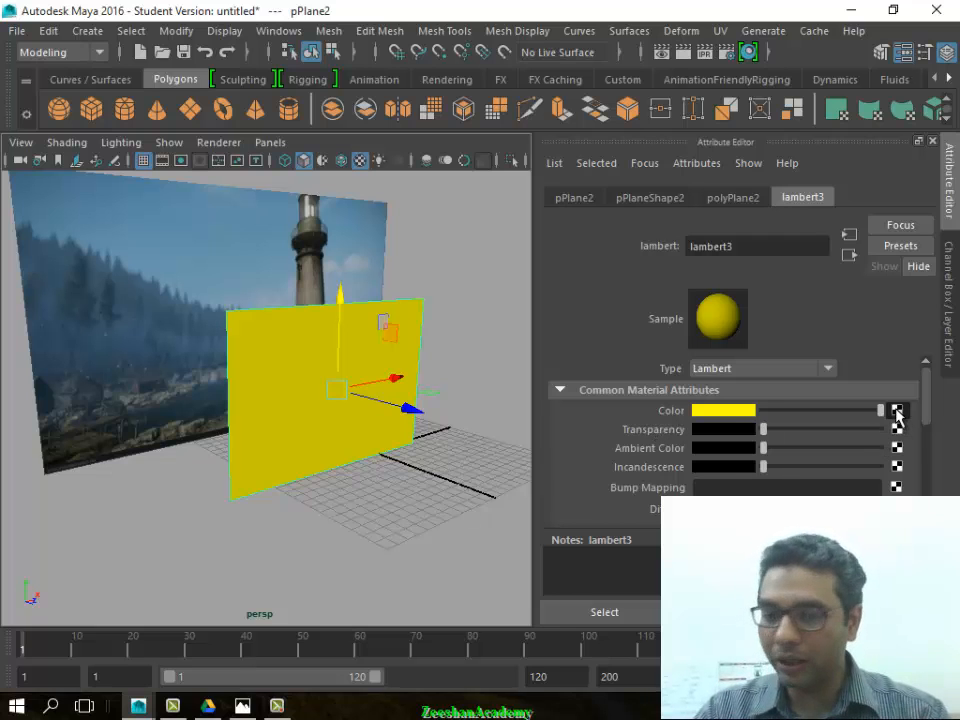
- Browse the available render nodes and map a File texture to the second plane's material color
left_click(896, 411)
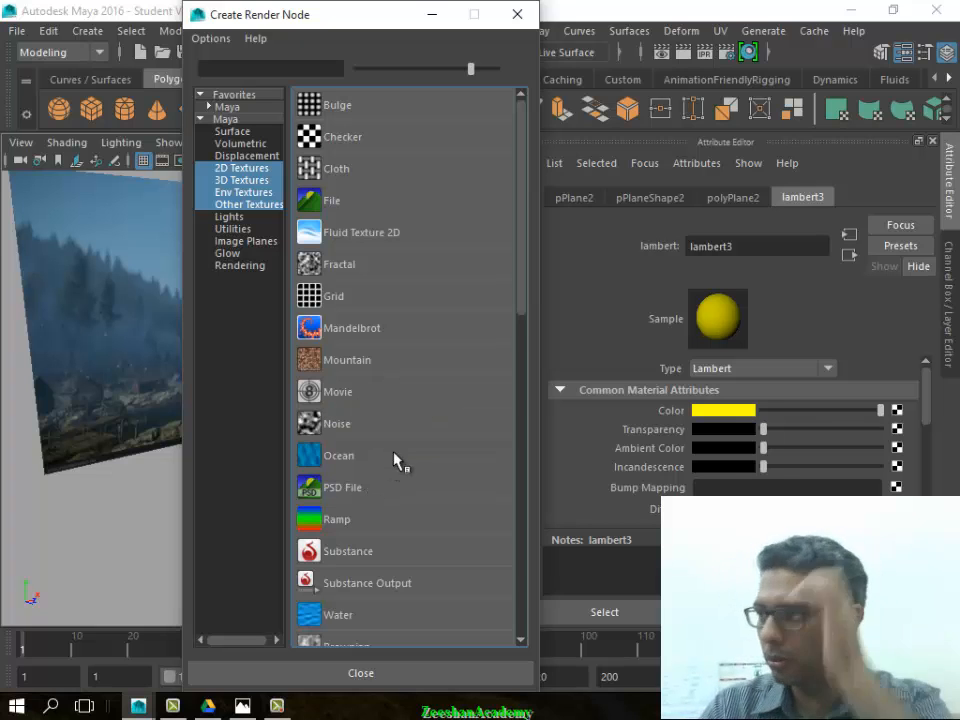
scroll(390, 350, "down", 3)
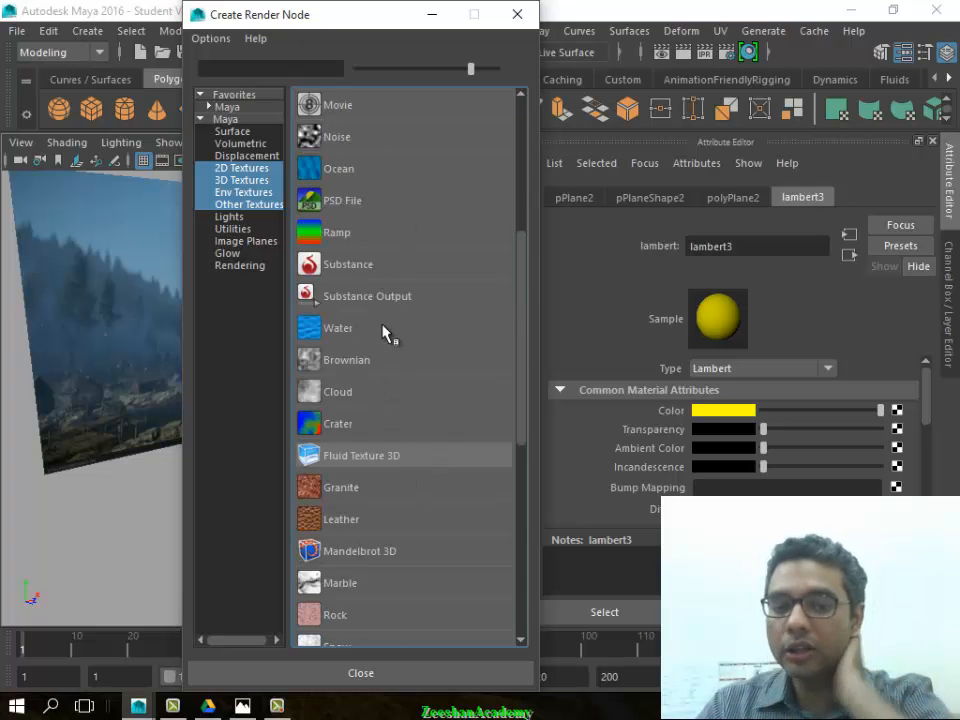
scroll(388, 340, "down", 4)
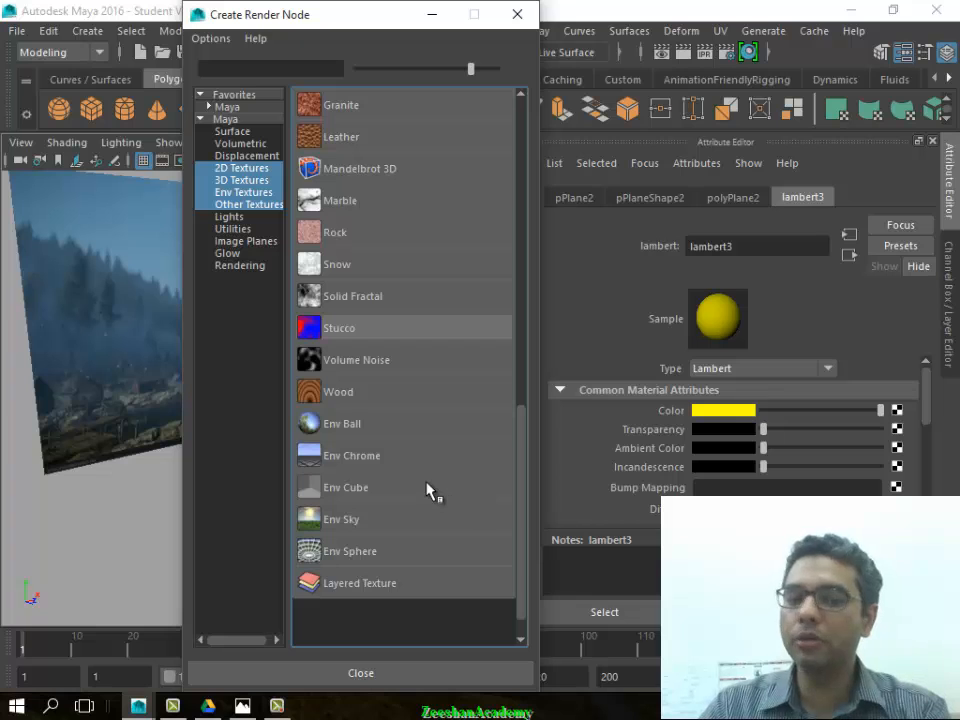
scroll(431, 495, "up", 5)
scroll(428, 456, "up", 2)
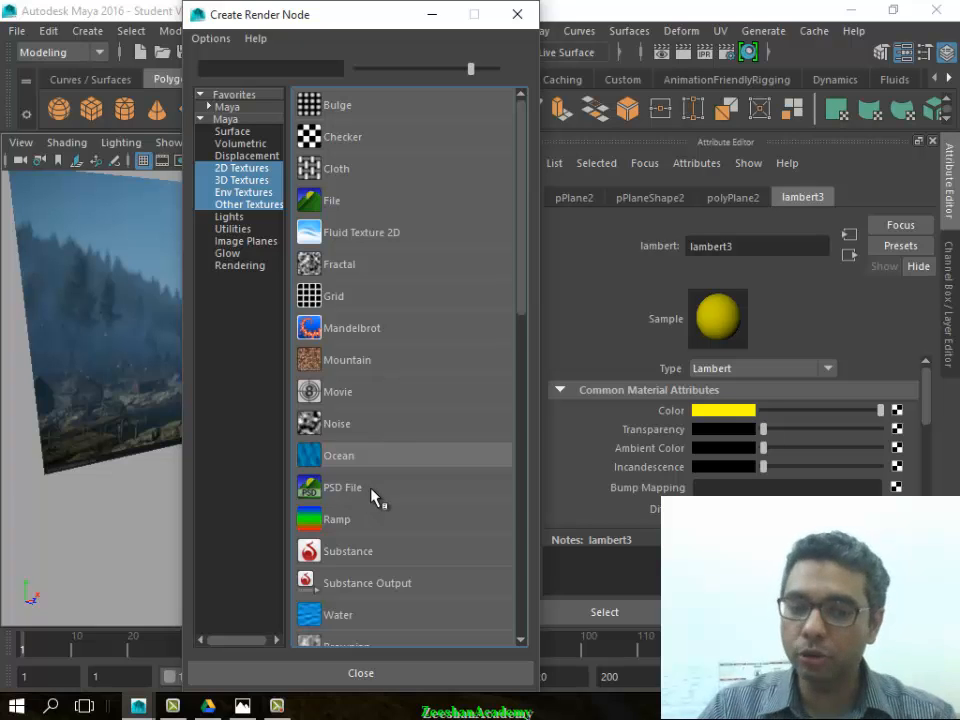
left_click(368, 205)
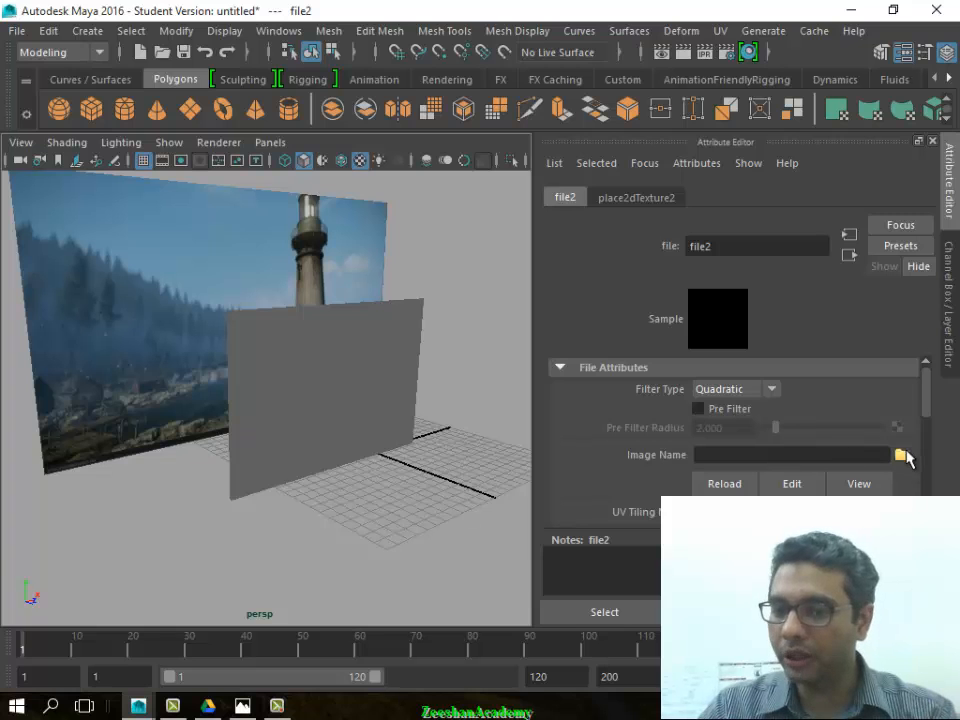
- Preview the reference images and load matte-painting.jpg as the file texture's image
left_click(902, 455)
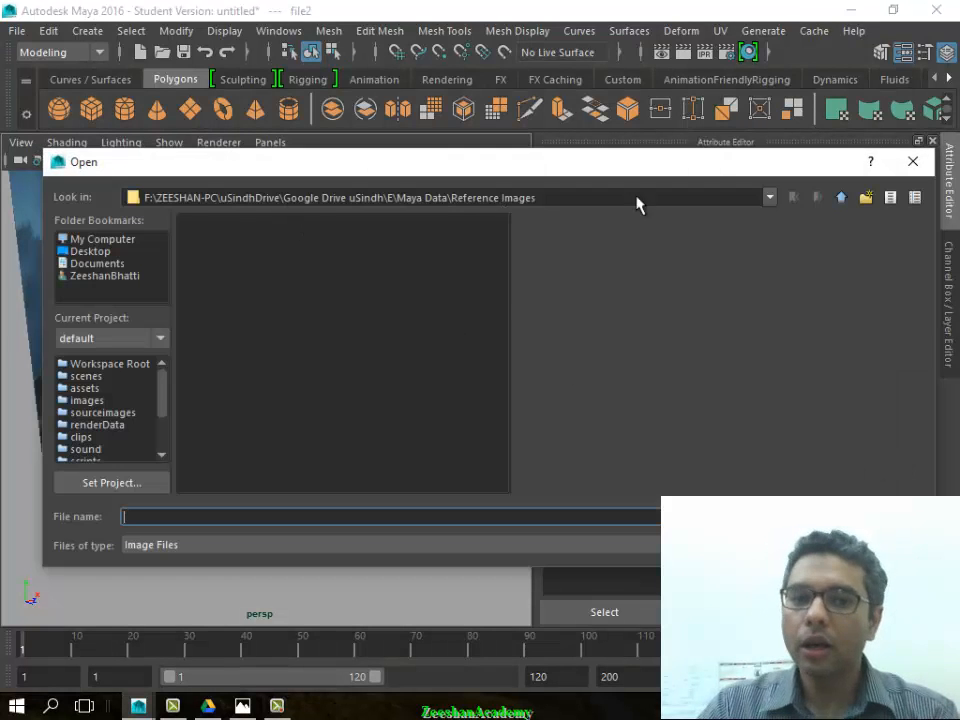
left_click(340, 314)
left_click(348, 299)
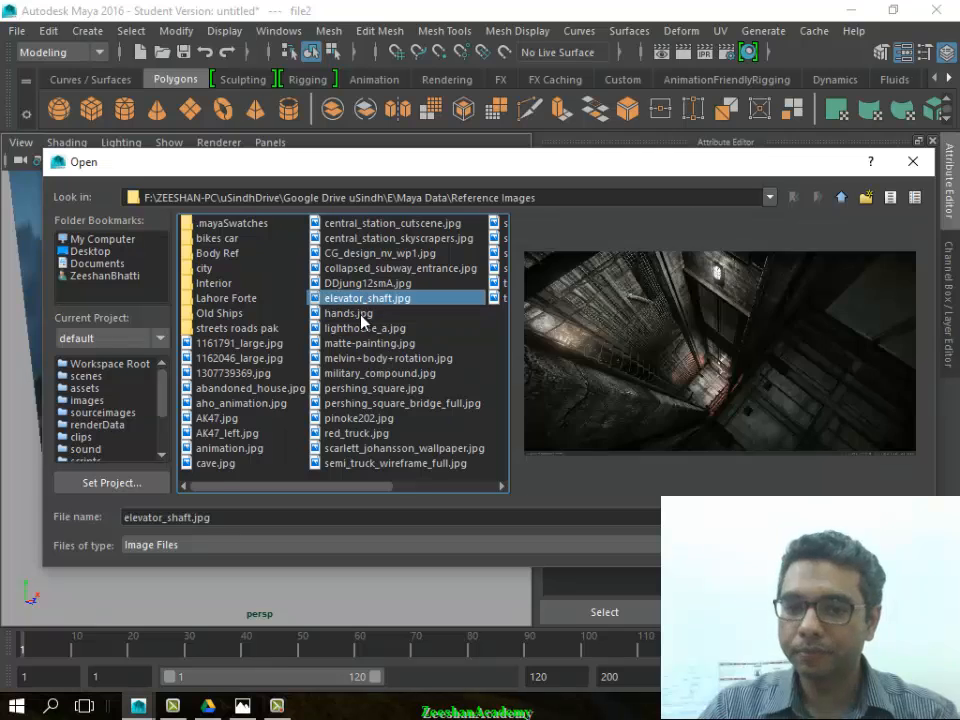
left_click(362, 314)
left_click(362, 343)
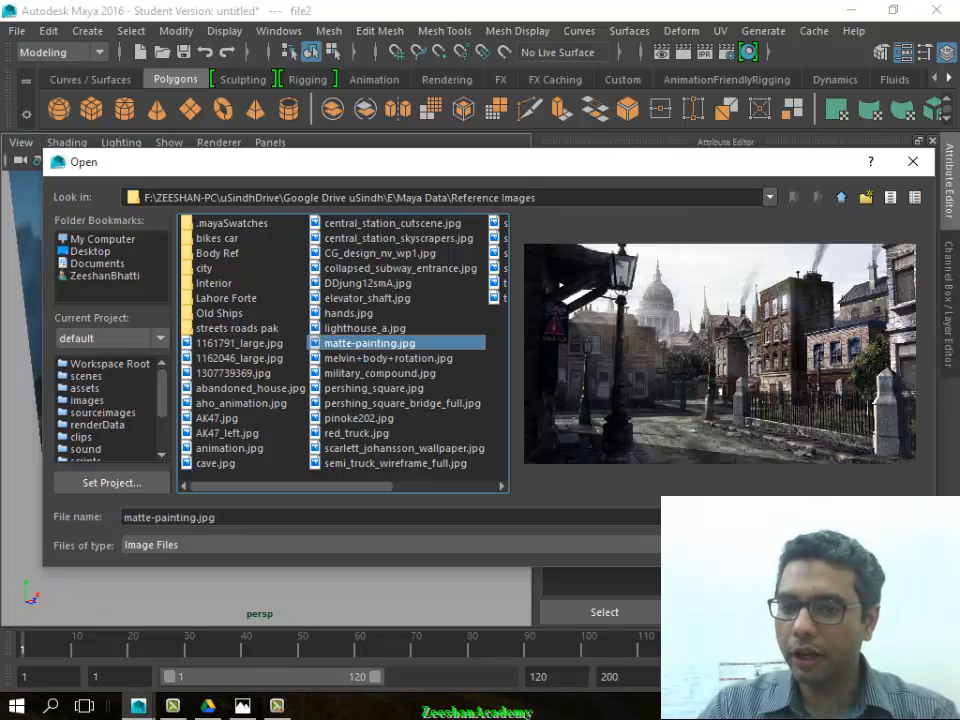
left_click(872, 517)
- Examine the two textured planes, selecting each in turn, and check the original lighthouse_a.jpg picture in Photos
mouse_move(372, 453)
left_mouse_down("alt")
mouse_move(298, 441)
mouse_move(298, 463)
left_mouse_up("alt")
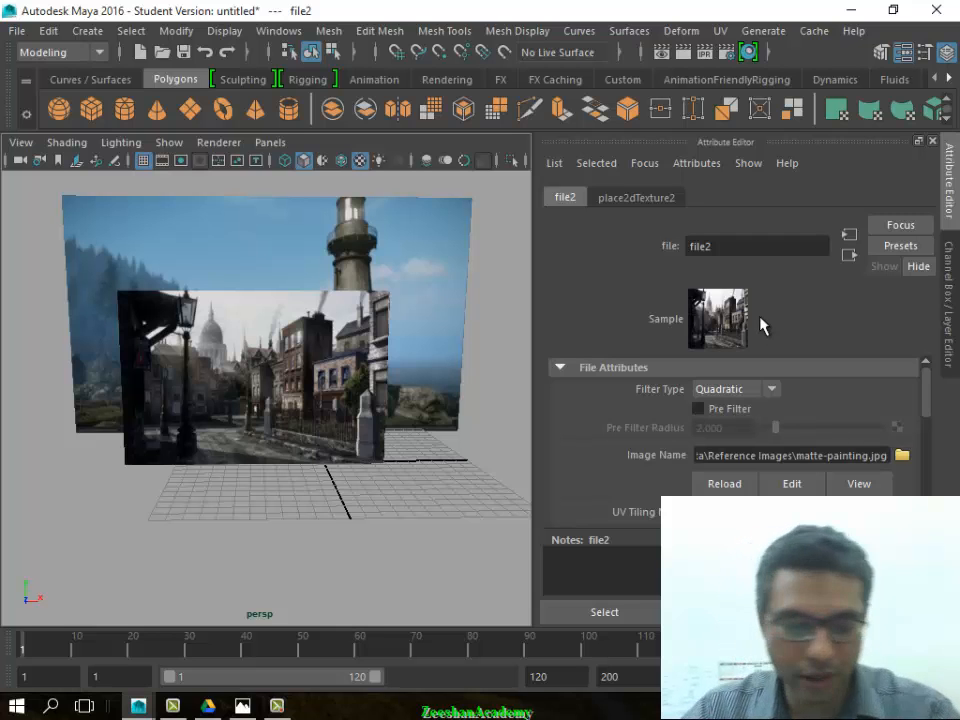
left_click_drag(289, 422, 311, 430, "alt")
middle_click_drag(311, 454, 380, 532, "alt")
left_click(258, 368)
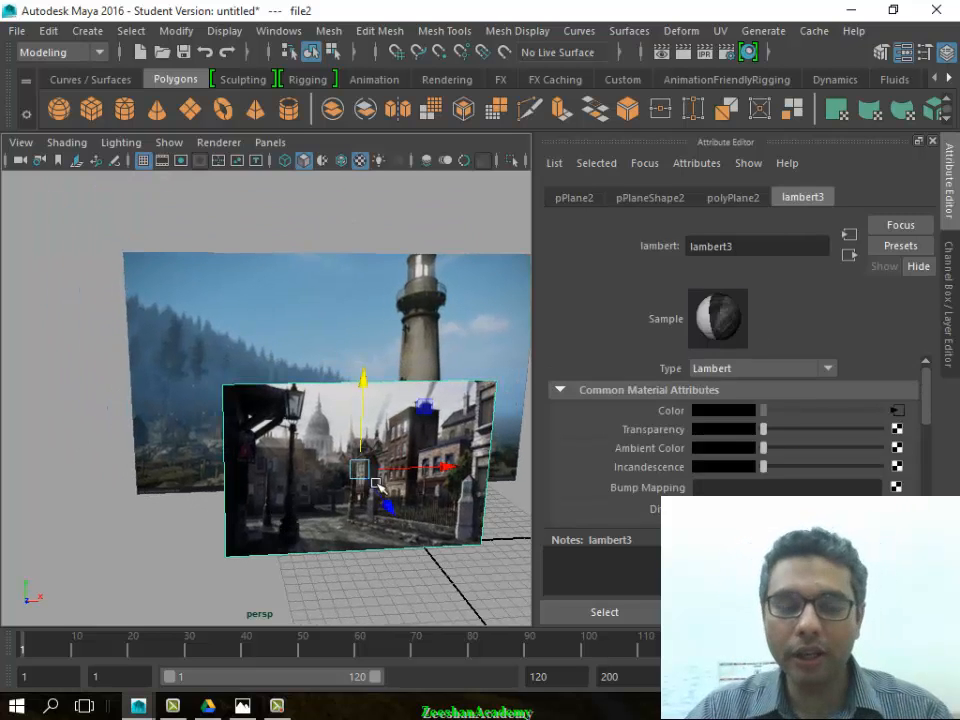
left_click_drag(230, 352, 375, 467, "alt")
left_click(423, 401)
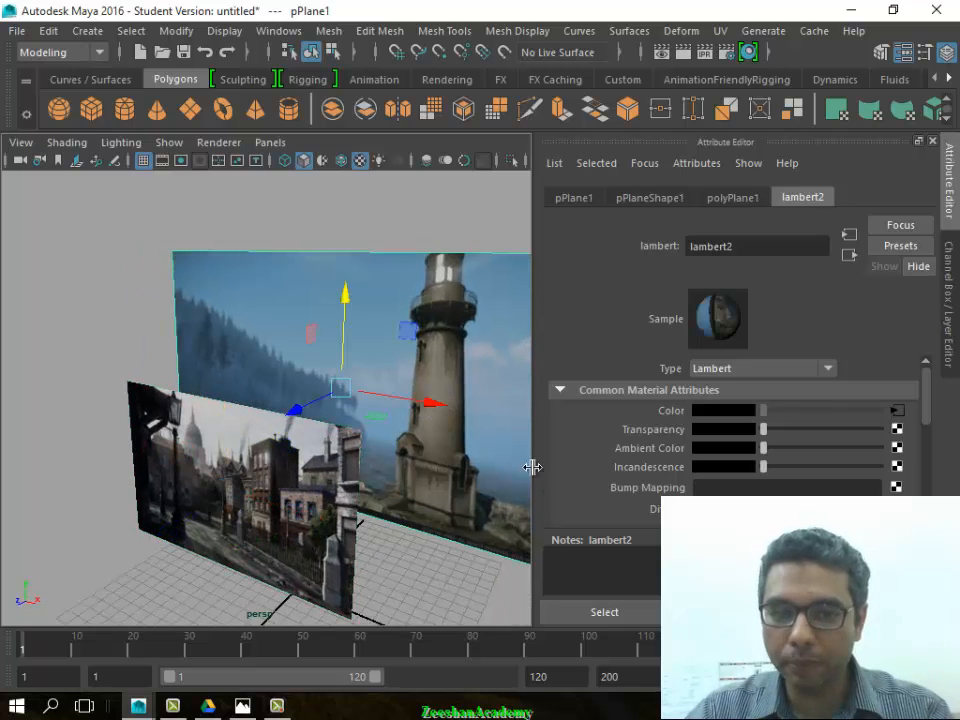
left_click(243, 706)
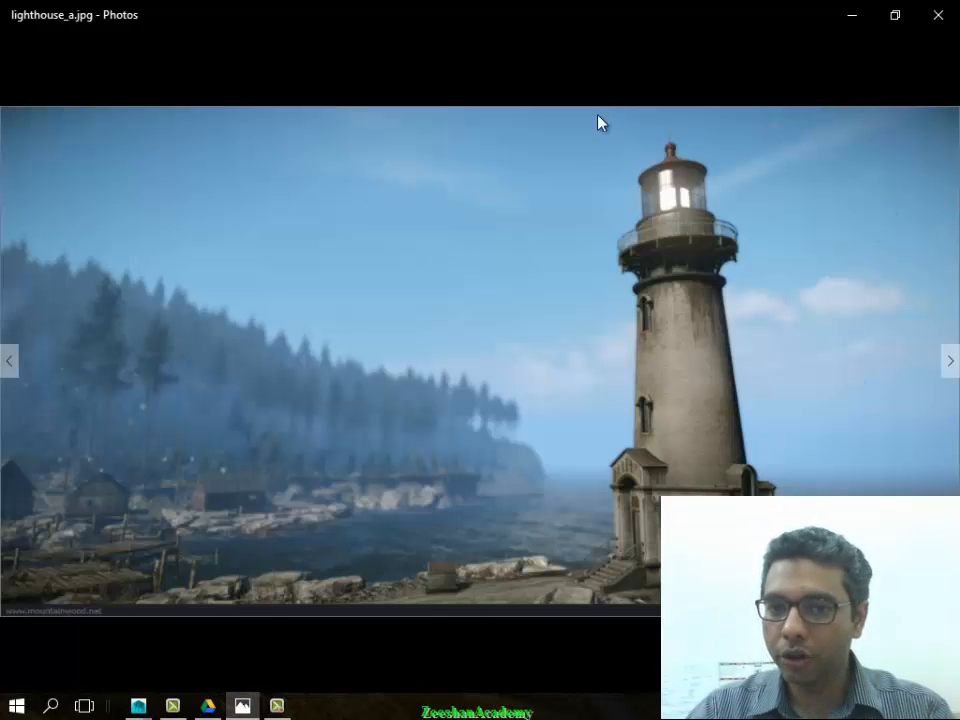
key("alt+Tab")
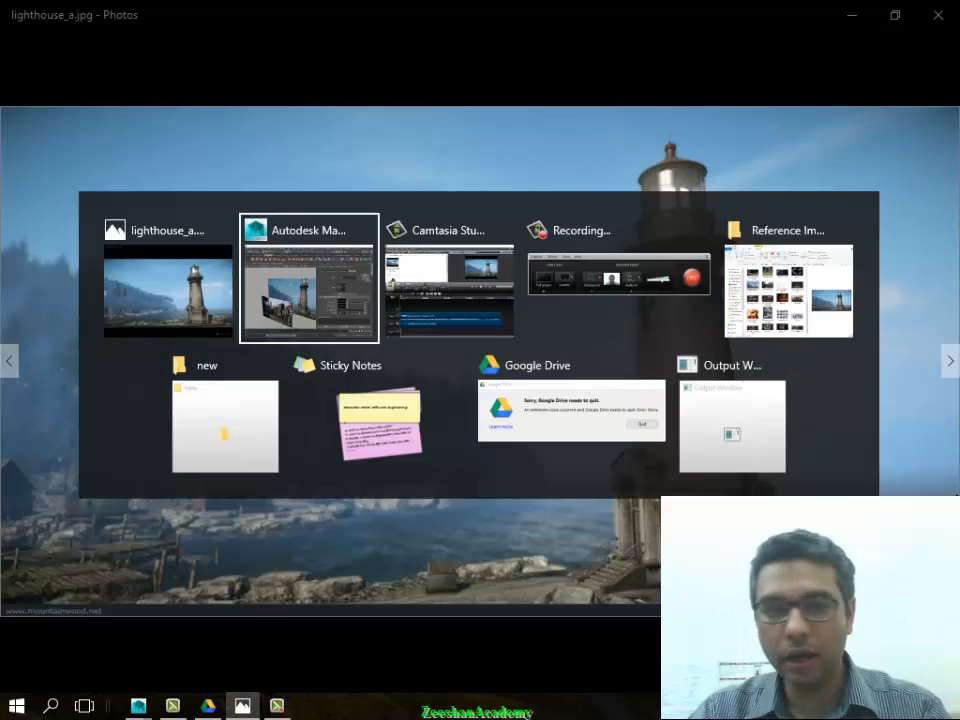
- Return to Maya, delete the matte-painting plane and select the lighthouse plane
left_click_drag(267, 443, 474, 450, "alt")
left_click(400, 508)
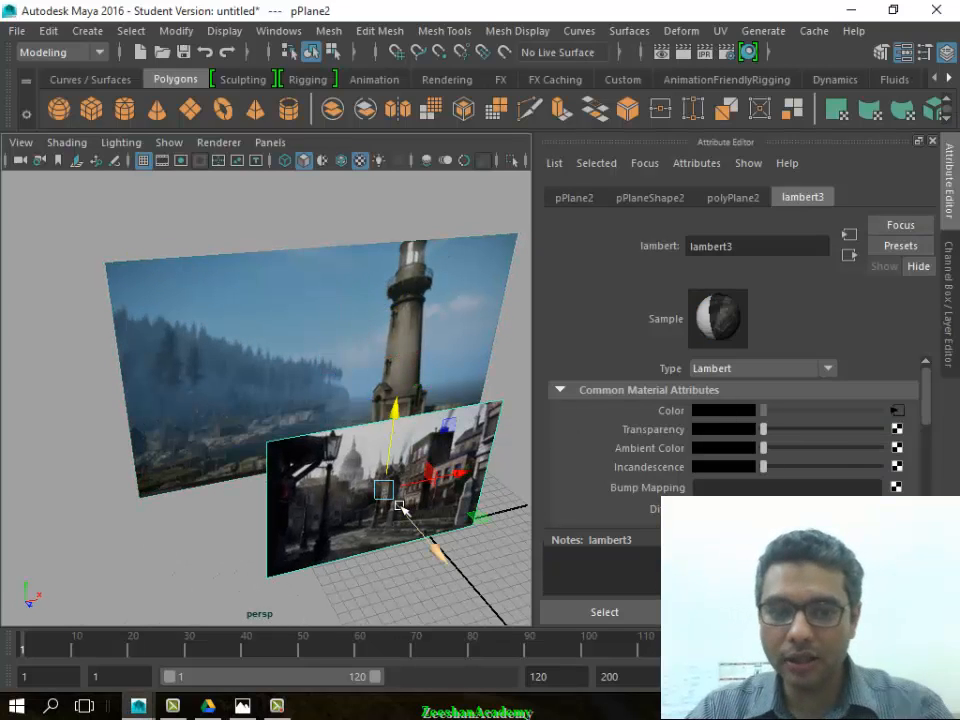
key("Delete")
left_click(341, 335)
left_click_drag(353, 371, 309, 424, "alt")
middle_click_drag(309, 424, 118, 473, "alt")
middle_click_drag(197, 476, 317, 459, "alt")
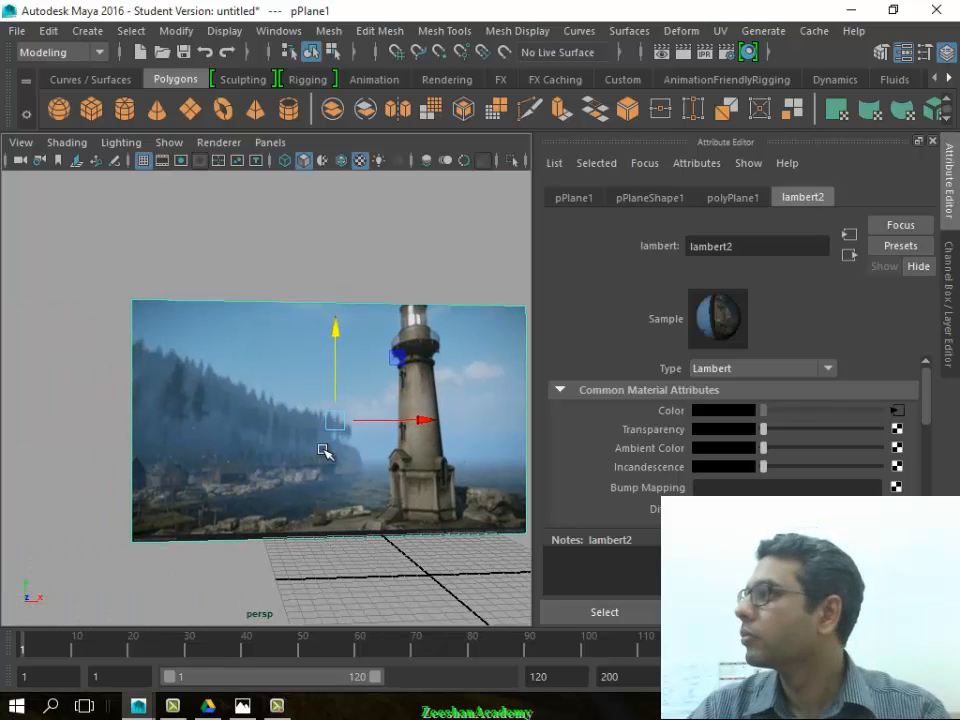
- Close the Attribute Editor so the lighthouse plane is shown in a wider perspective view
left_click(933, 142)
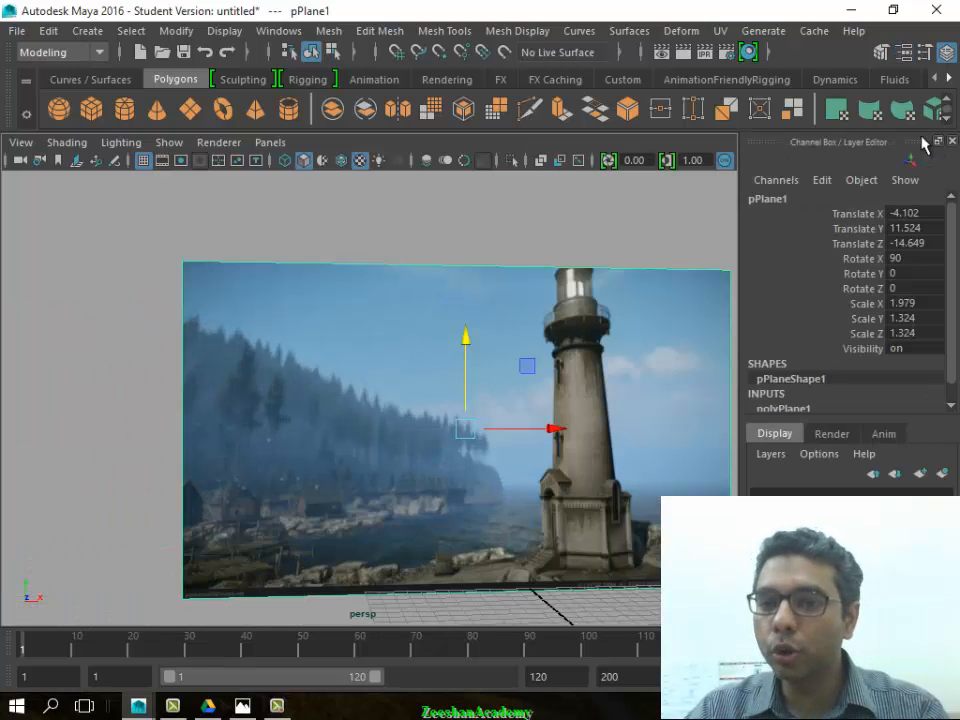
left_click_drag(370, 514, 388, 501, "alt")
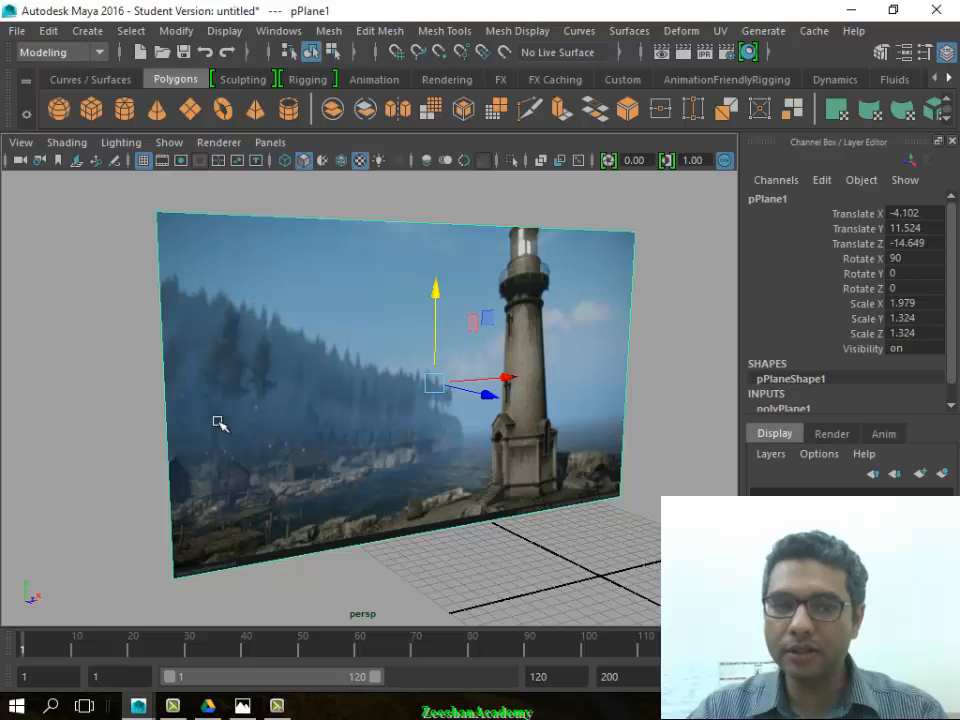
left_click_drag(216, 420, 272, 435, "alt")
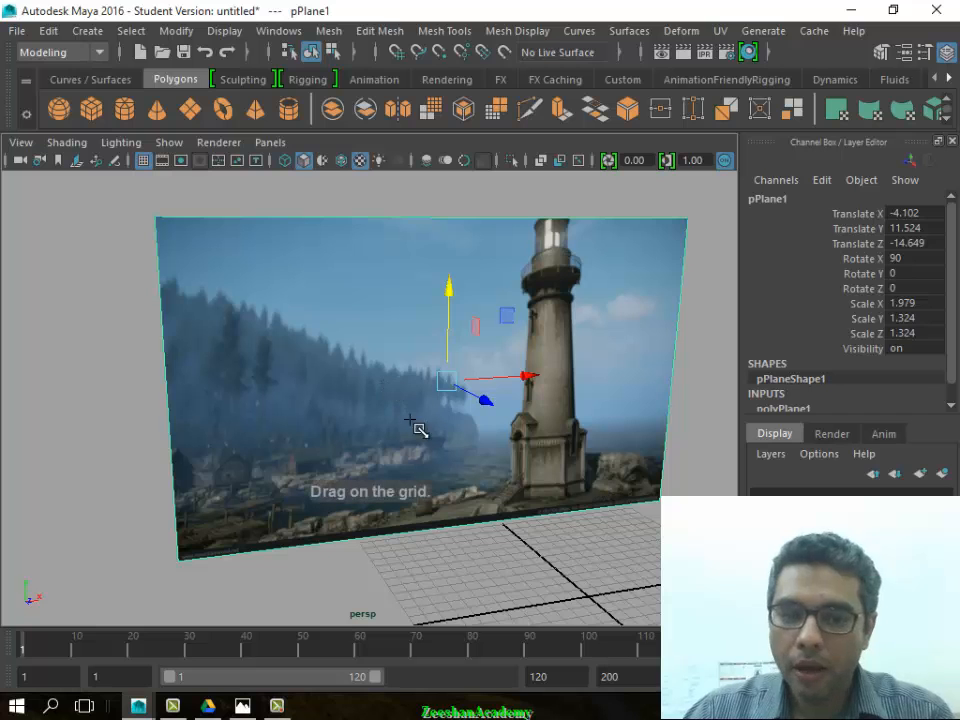
- Draw a polygon torus on the grid in front of the lighthouse plane, at about X -0.66, Z -1.81, and deselect it
left_click_drag(566, 585, 651, 589)
middle_click_drag(636, 570, 568, 520, "alt")
right_click_drag(568, 520, 555, 543, "alt")
middle_click_drag(555, 543, 511, 512, "alt")
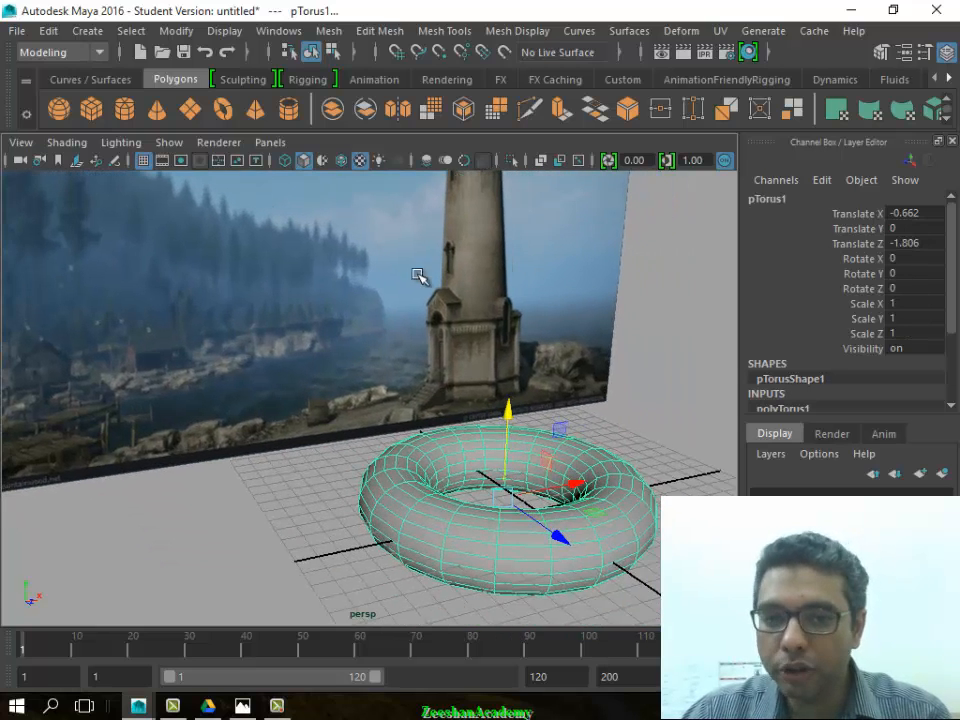
left_click(515, 547)
left_click(361, 558)
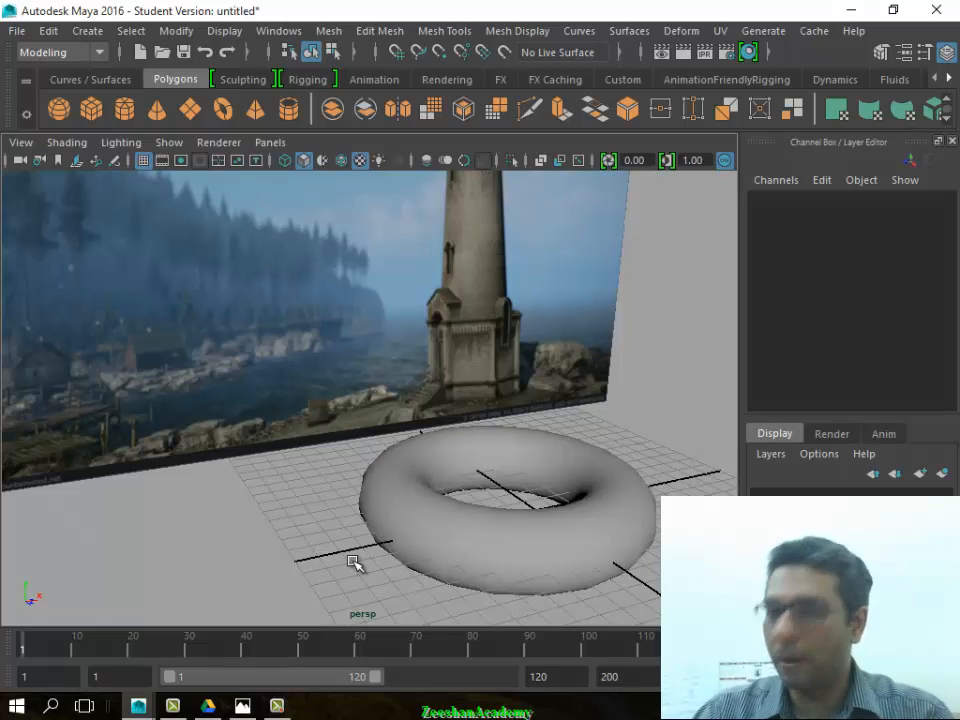
- Select the torus and choose the Modeling menu set so the UV commands are available
left_click(385, 530)
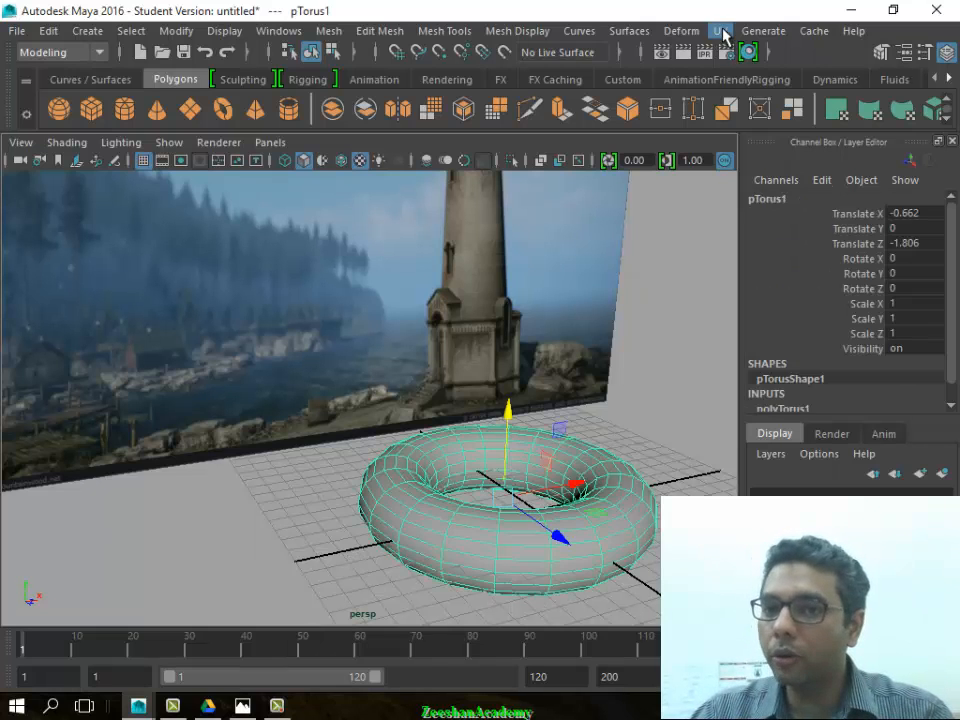
left_click(720, 31)
mouse_move(513, 30)
mouse_move(681, 31)
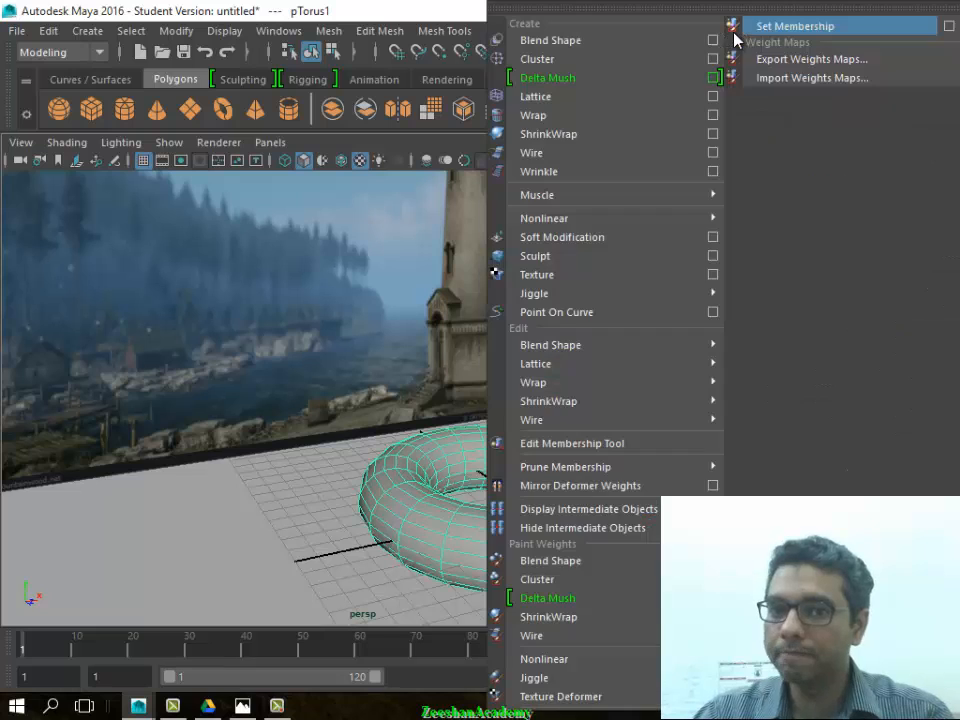
left_click(855, 66)
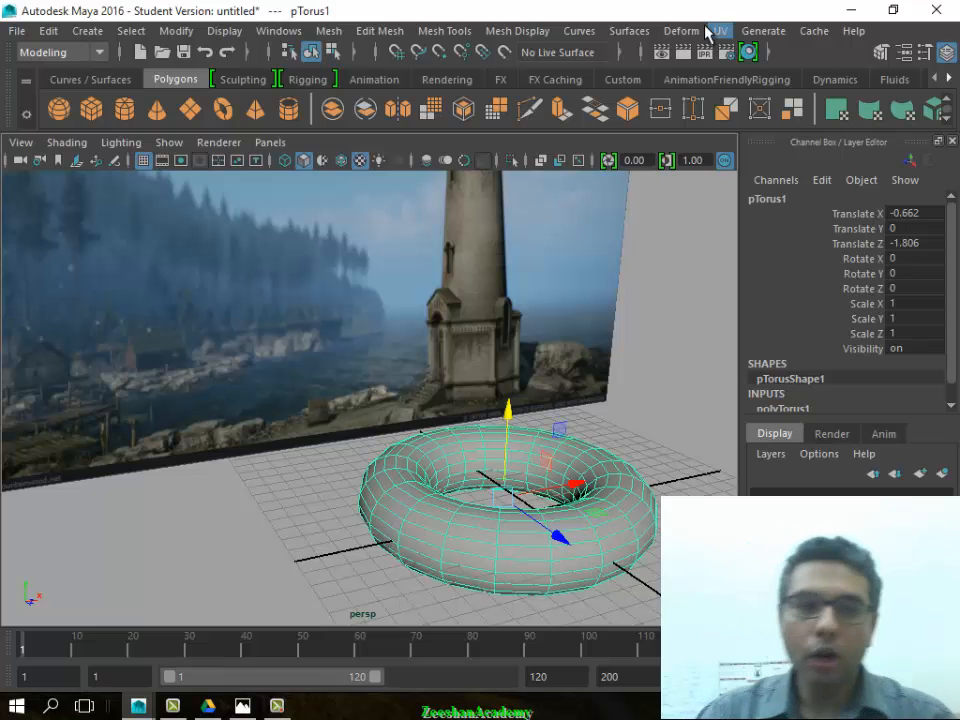
left_click(100, 54)
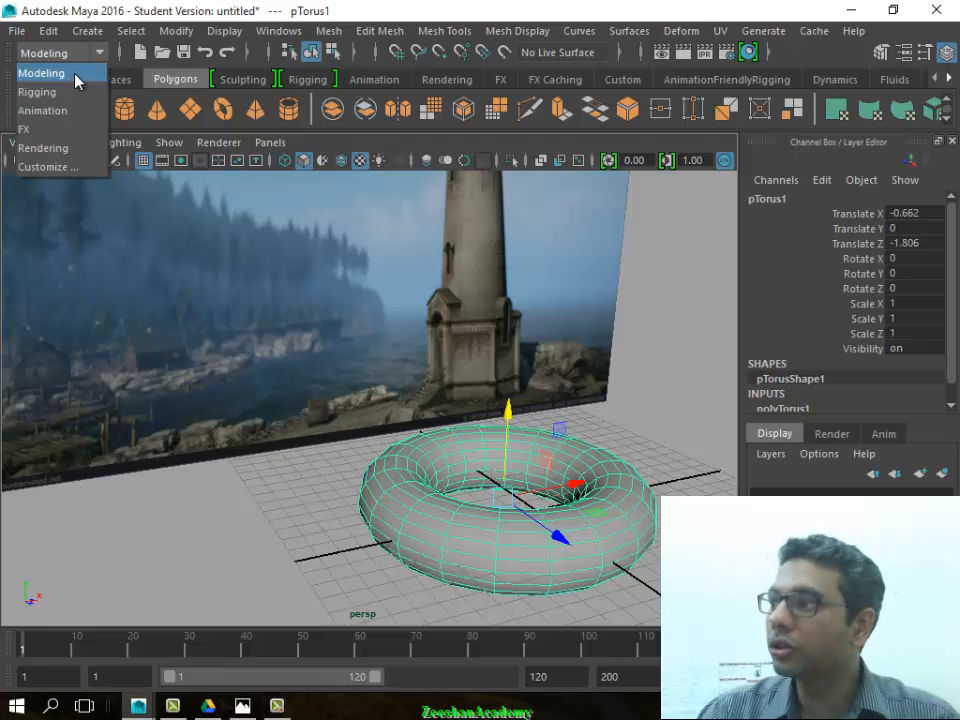
left_click(75, 76)
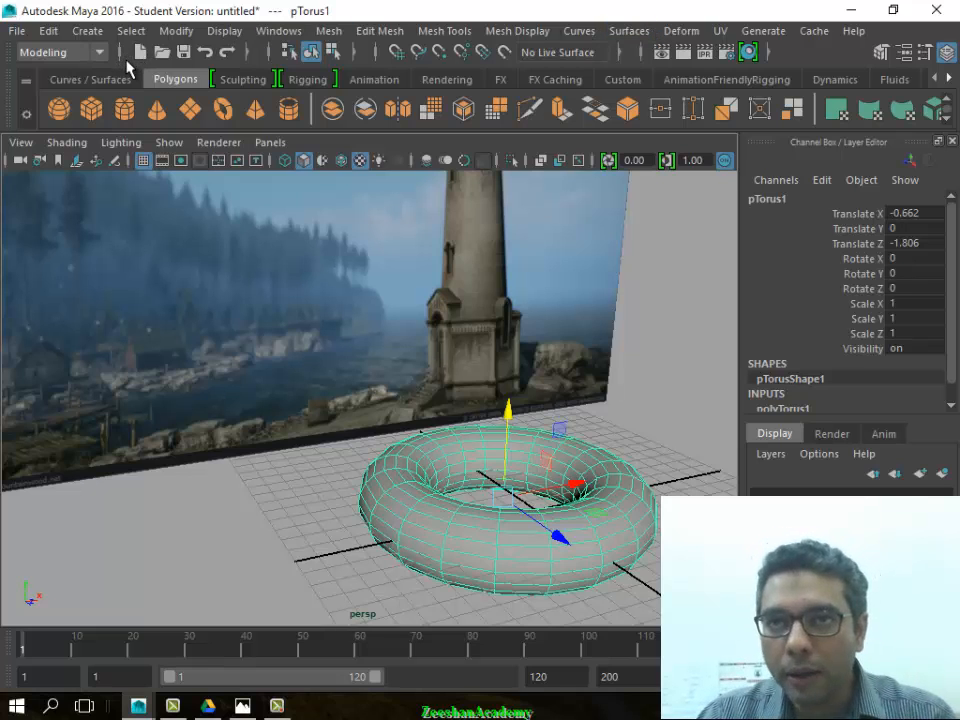
- Apply a planar UV projection to the torus with the current settings and return it to object mode
left_click(681, 32)
mouse_move(716, 37)
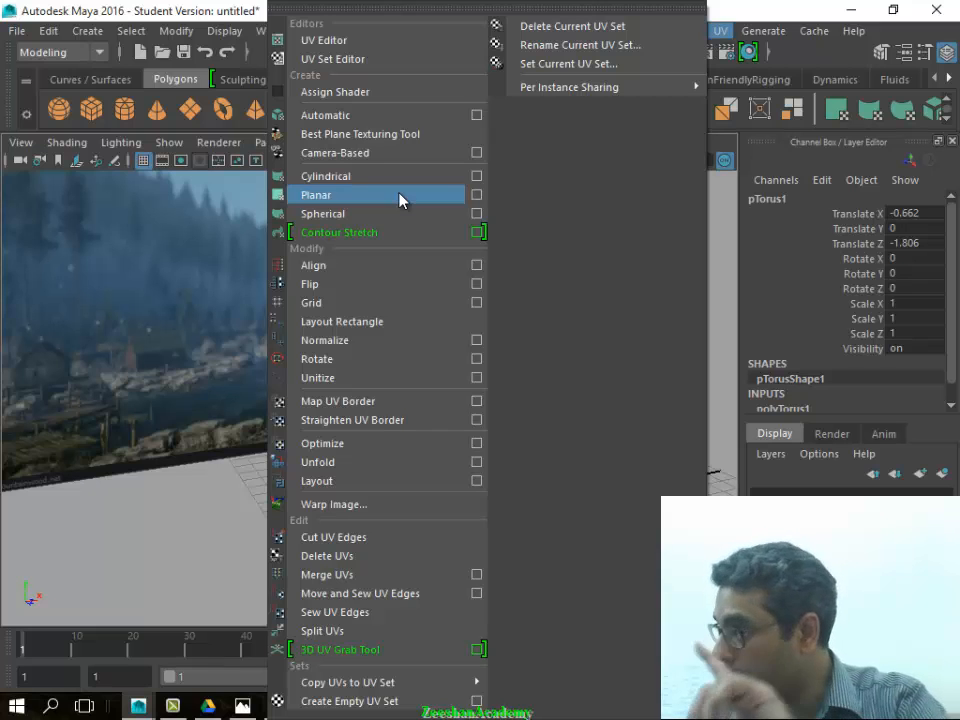
left_click(428, 198)
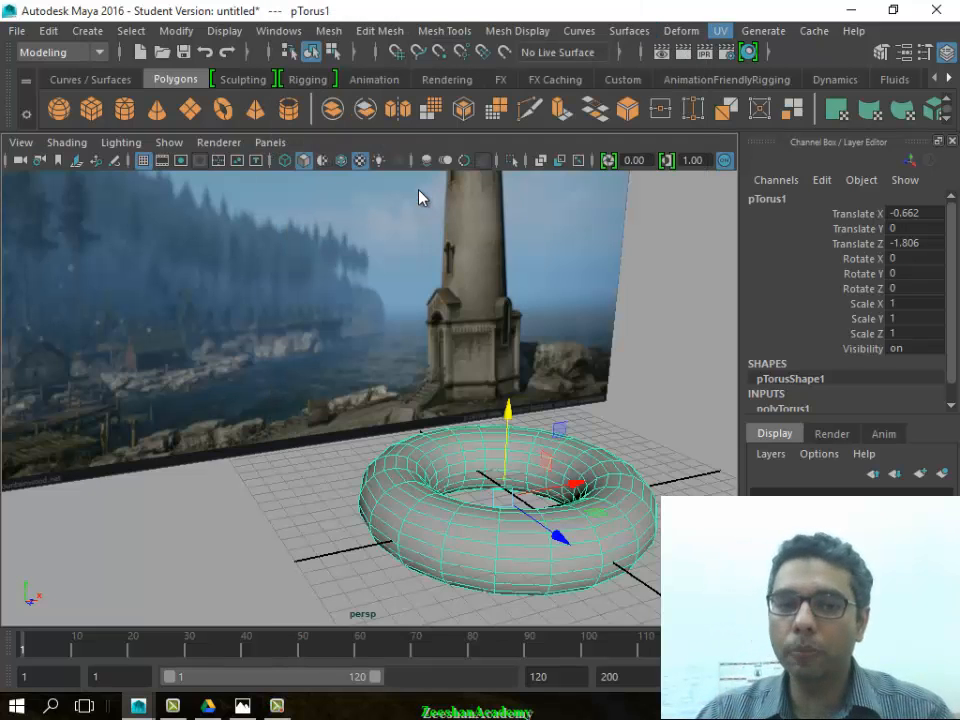
right_click(570, 440)
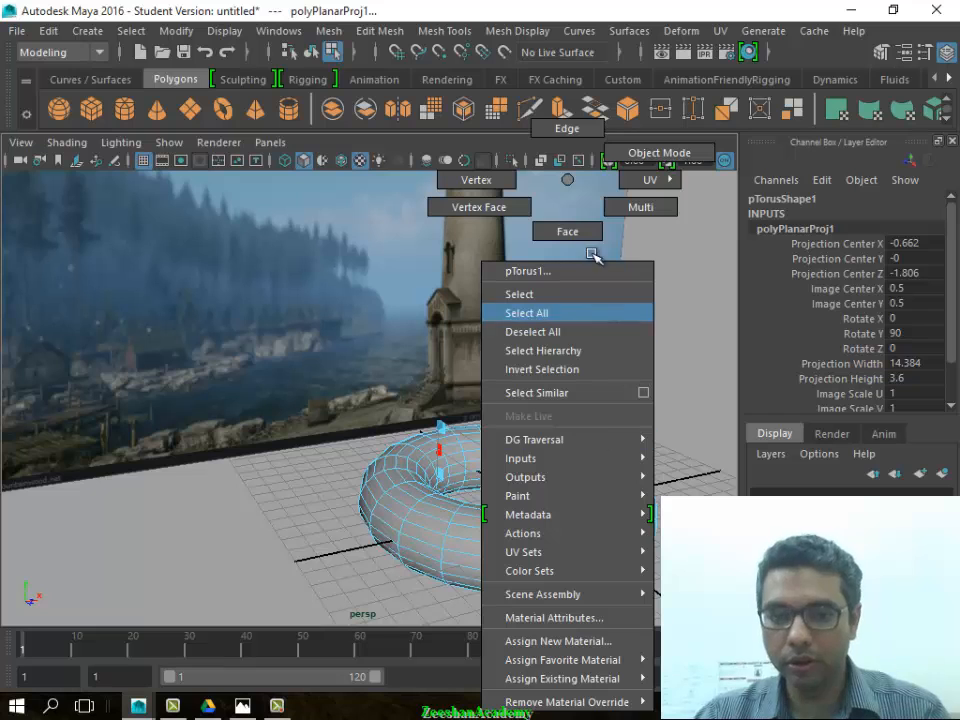
left_click(645, 156)
- Apply a planar UV projection with the current settings to the lighthouse plane and check how the picture maps onto it
left_click(553, 336)
key("f")
right_click_drag(569, 500, 456, 402, "alt")
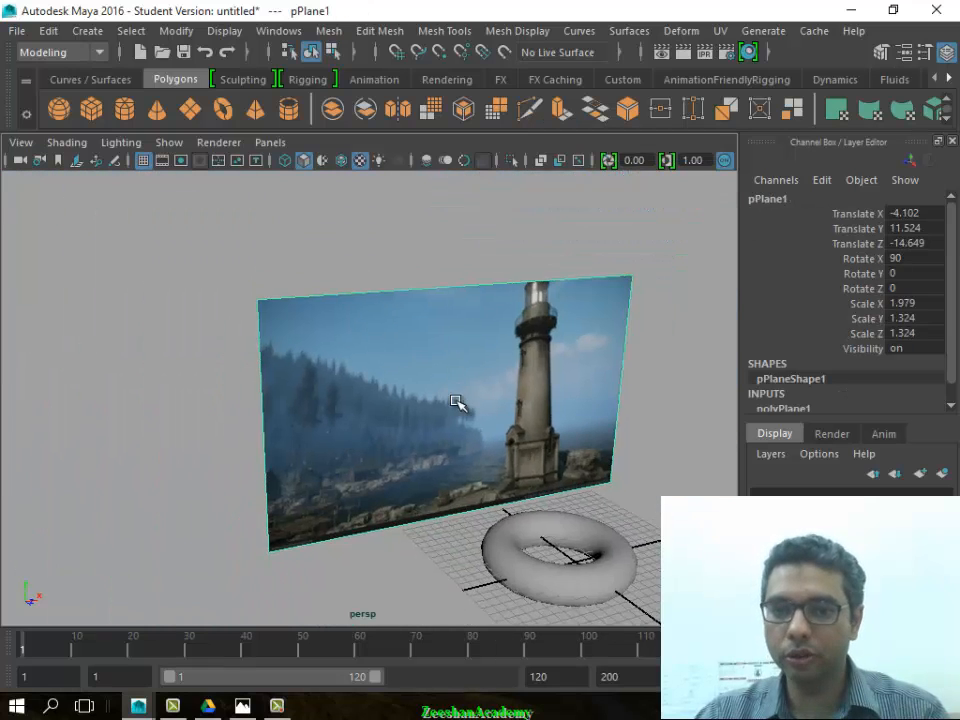
left_click_drag(456, 402, 519, 394, "alt")
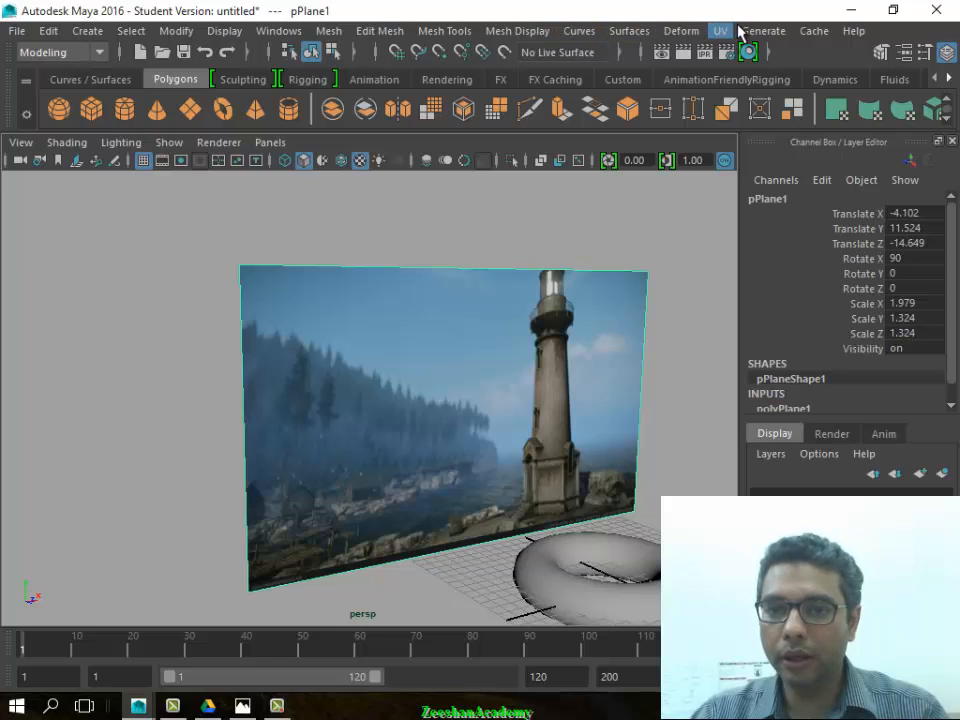
left_click(745, 31)
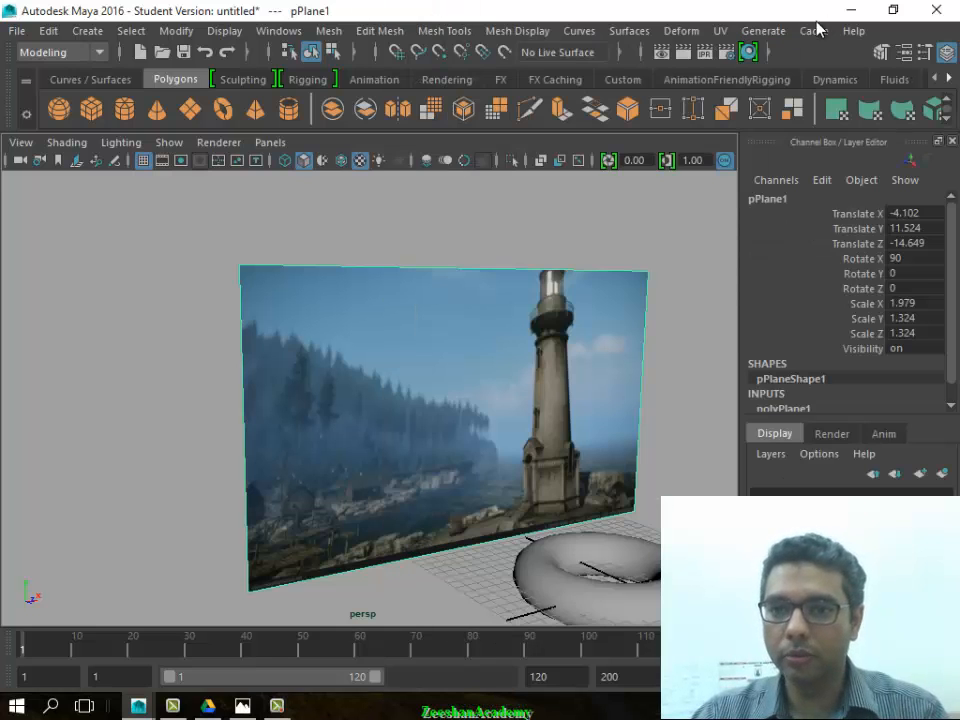
left_click(720, 31)
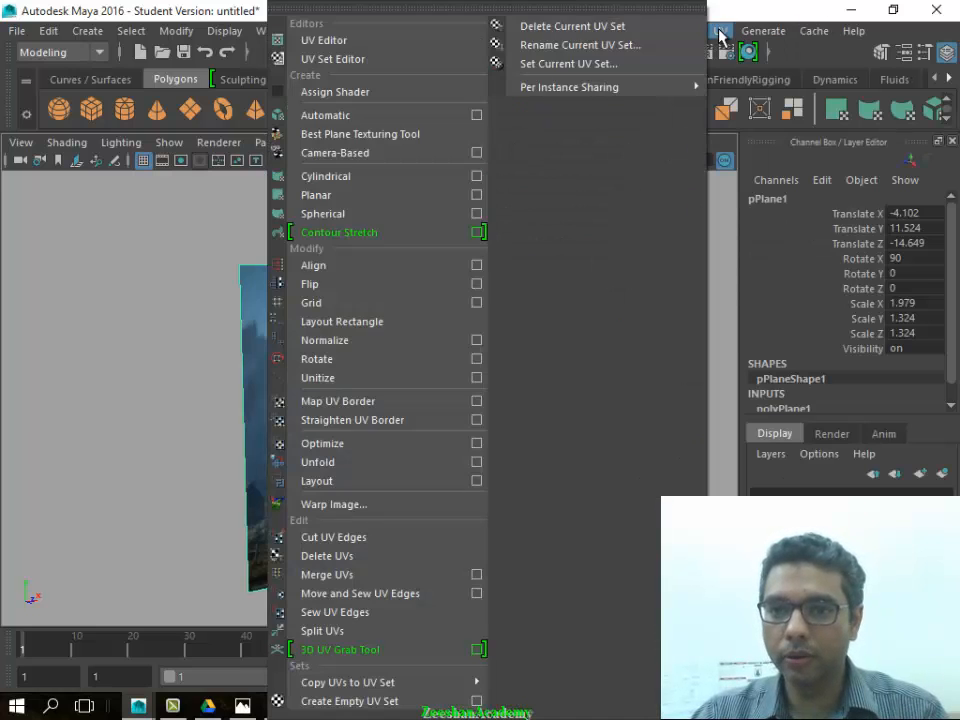
left_click(405, 199)
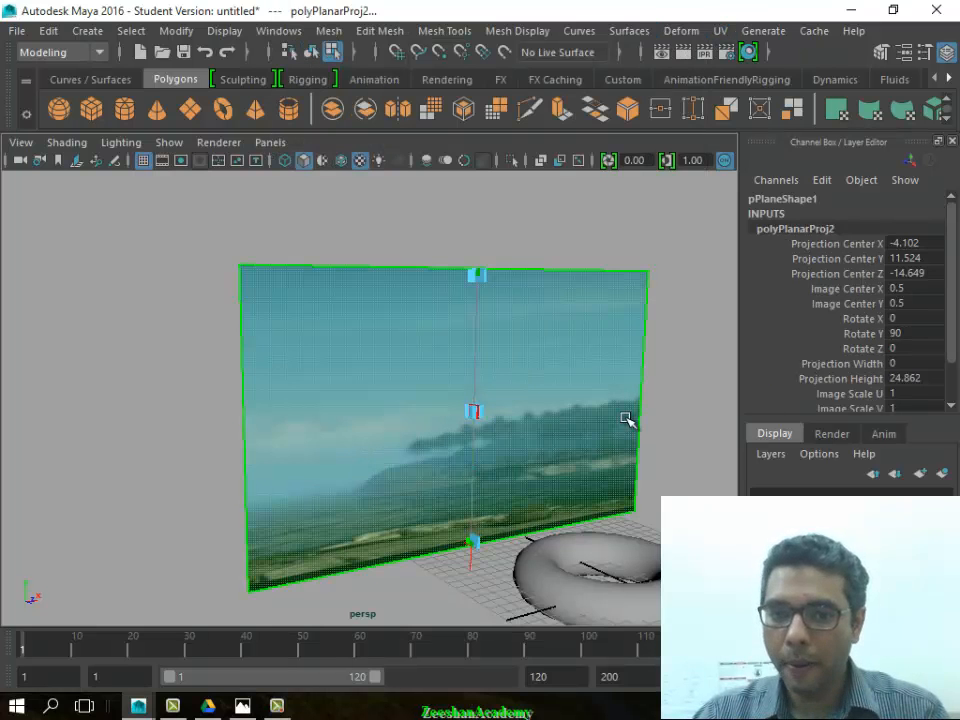
left_click_drag(447, 389, 392, 440, "alt")
right_click_drag(392, 440, 404, 442, "alt")
left_click_drag(493, 477, 390, 375, "alt")
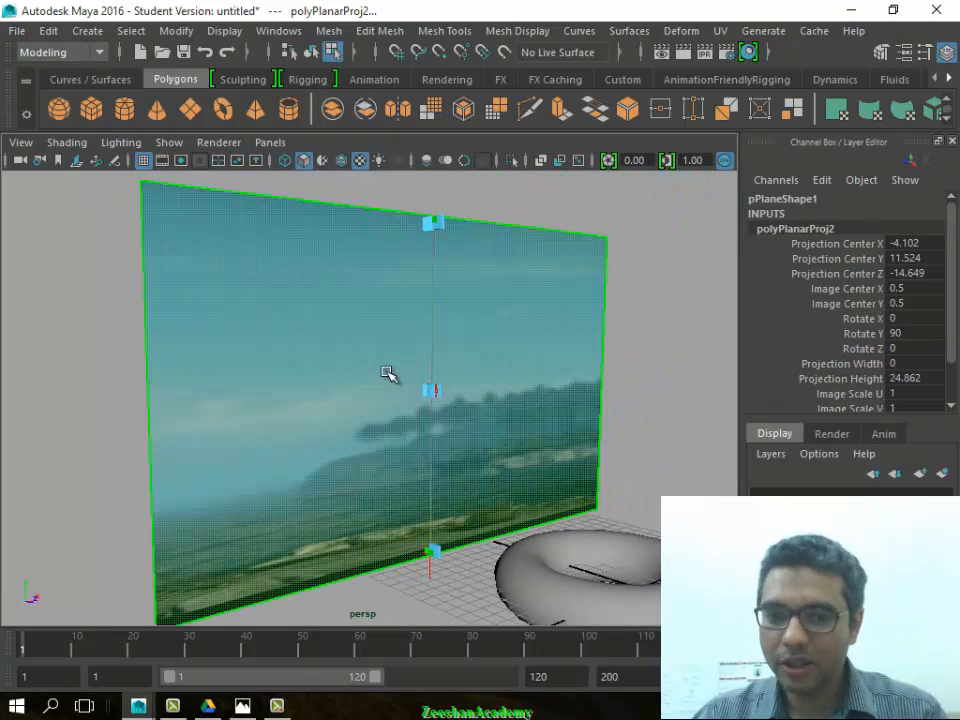
mouse_move(285, 523)
left_mouse_down("alt")
mouse_move(438, 524)
mouse_move(214, 525)
mouse_move(291, 535)
left_mouse_up("alt")
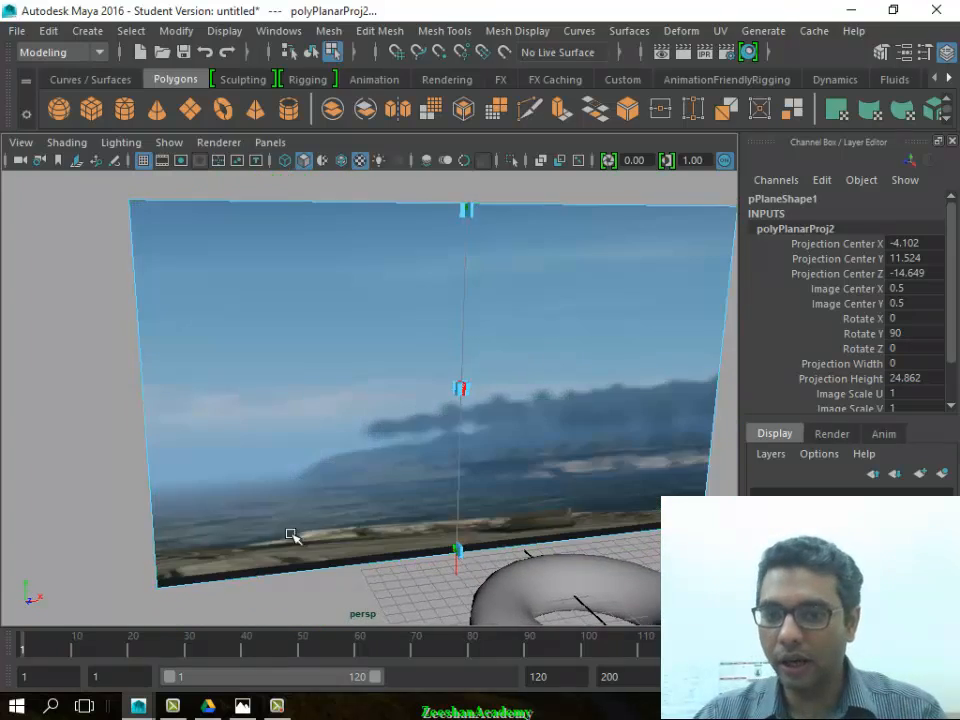
- Open the Rotate Y value of the lighthouse plane's planar projection for editing
double_click(911, 333)
type("0")
key("Return")
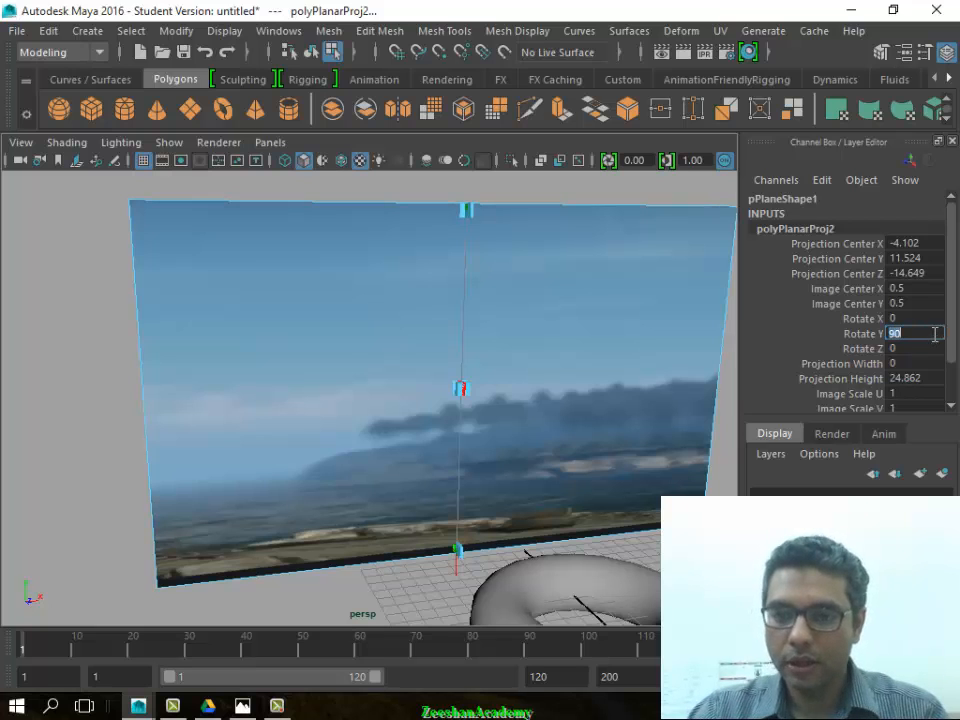
scroll(936, 340, "down", 3)
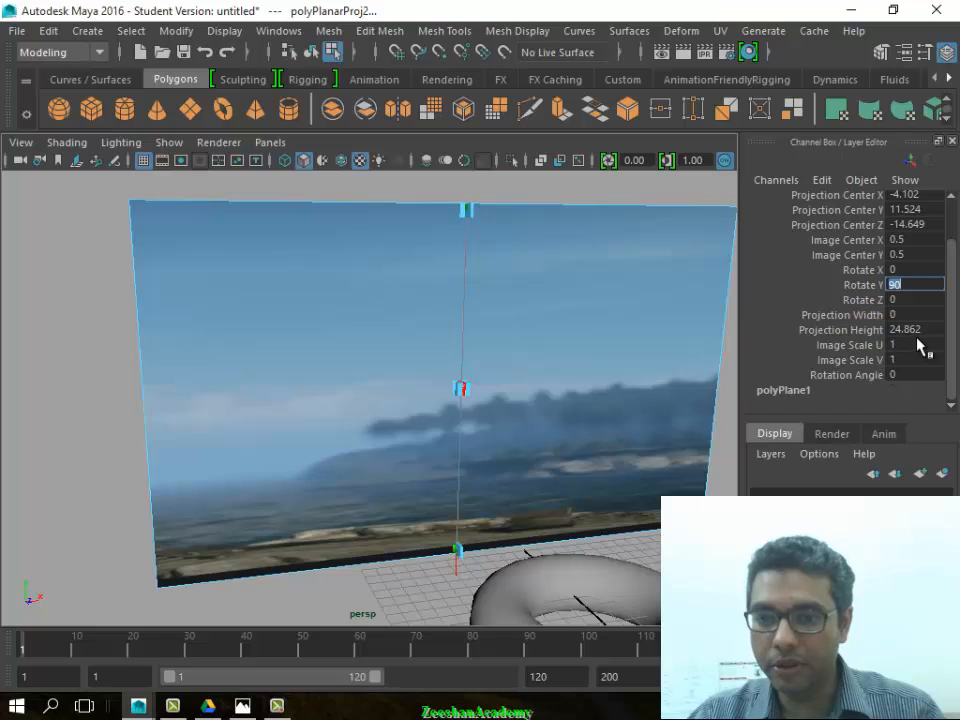
left_click_drag(456, 422, 422, 579, "alt")
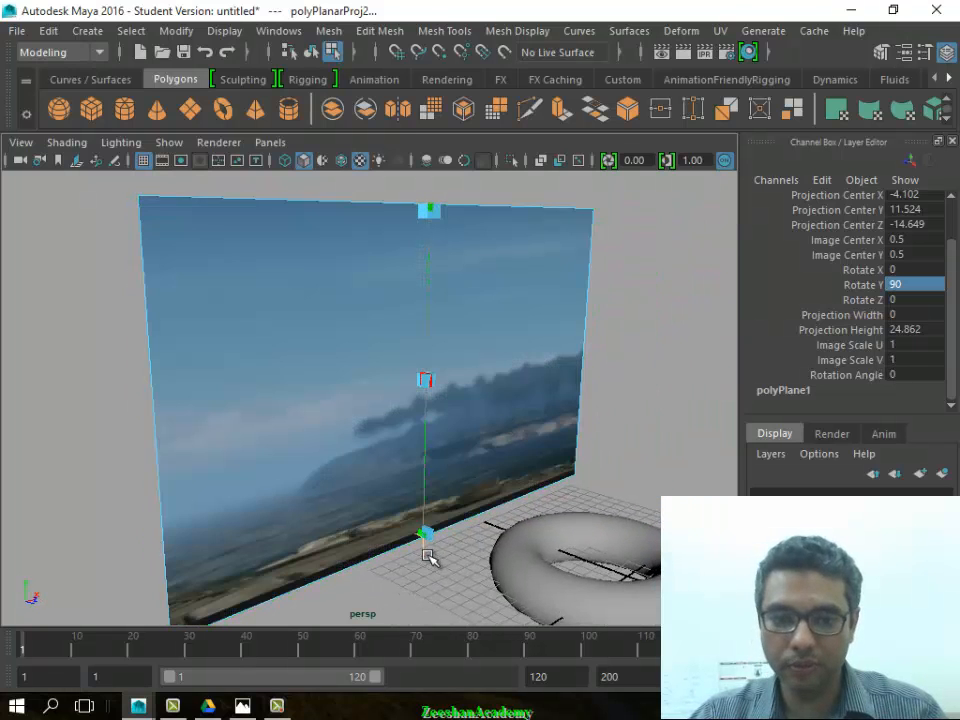
- Undo the last two changes and return the lighthouse plane to object mode
key("ctrl+z")
key("ctrl+z")
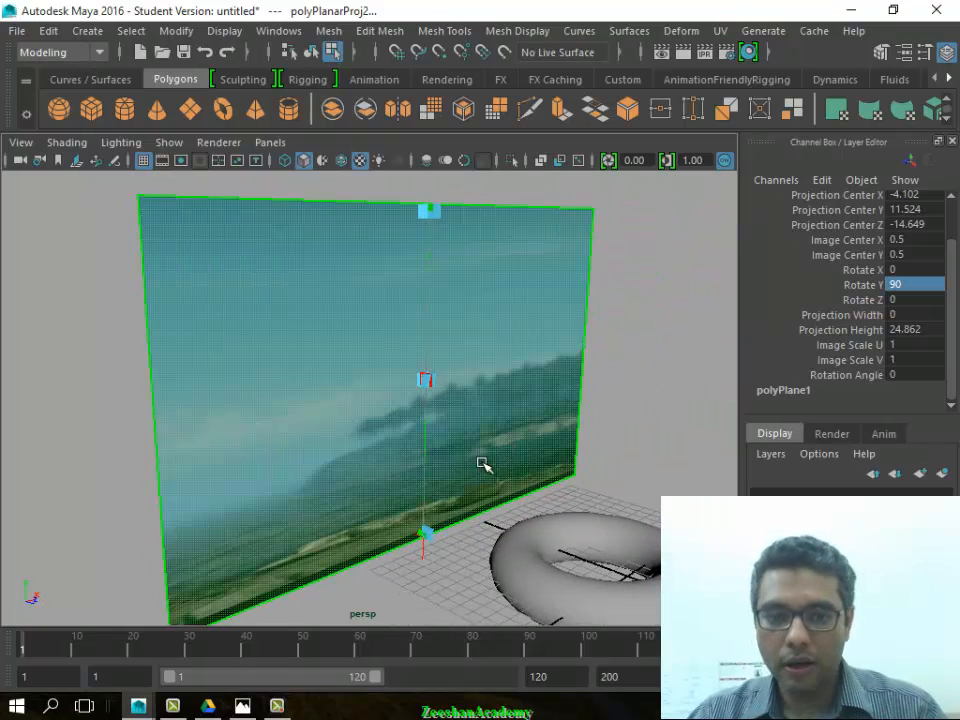
right_click_drag(476, 180, 563, 155)
scroll(417, 476, "down", 2)
left_click_drag(417, 476, 399, 384, "alt")
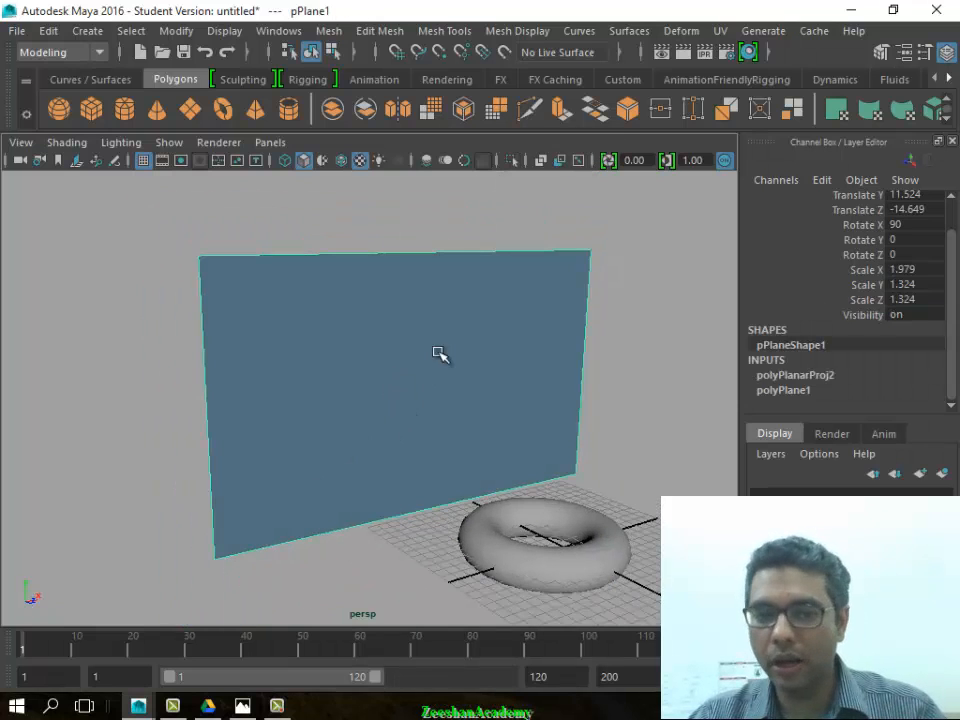
left_click_drag(397, 475, 416, 373, "alt")
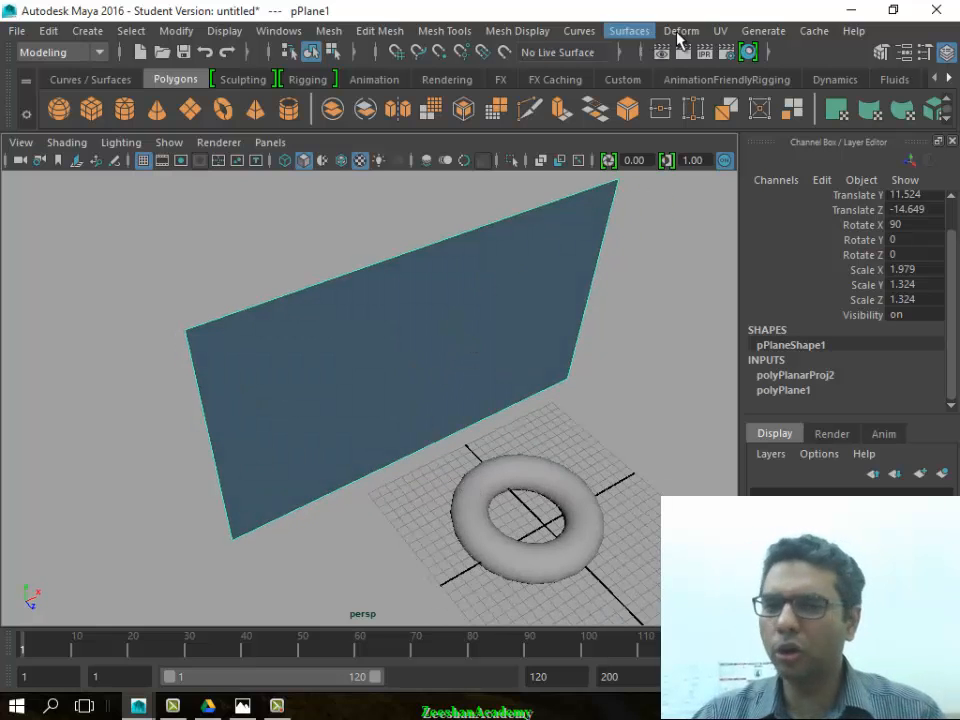
- Open the Planar Mapping options for the lighthouse plane and move the window aside to uncover part of the plane
left_click(720, 31)
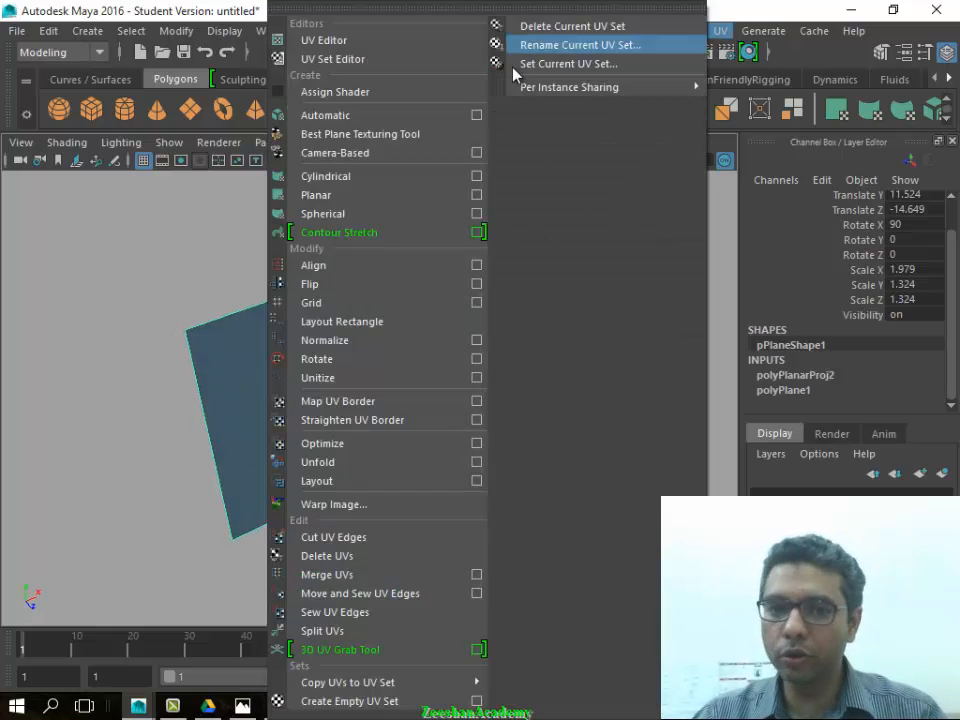
left_click(476, 194)
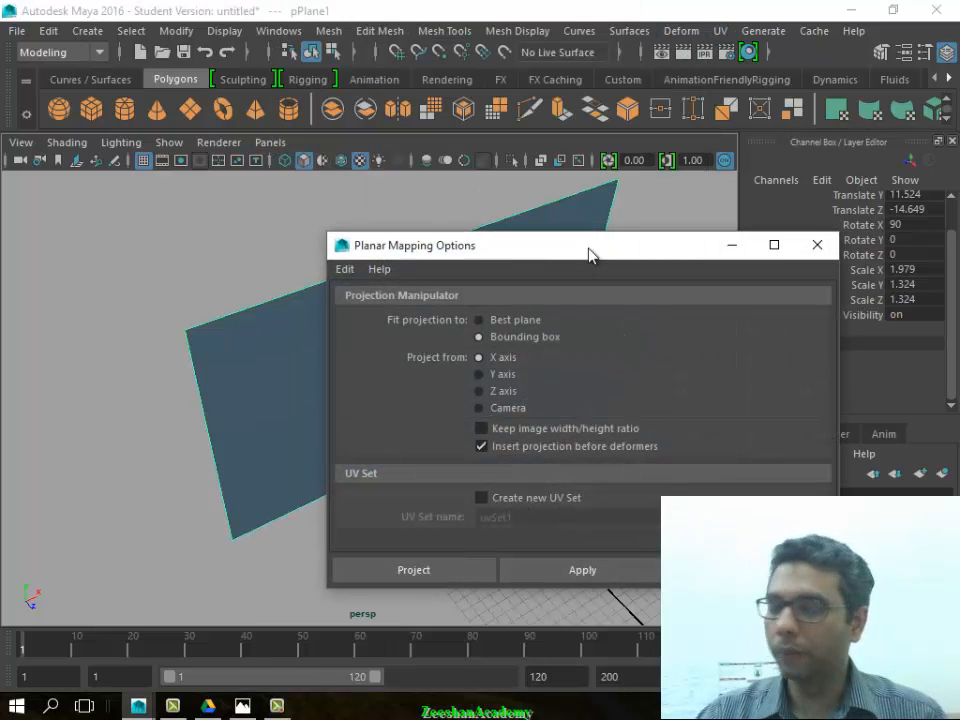
left_click(684, 34)
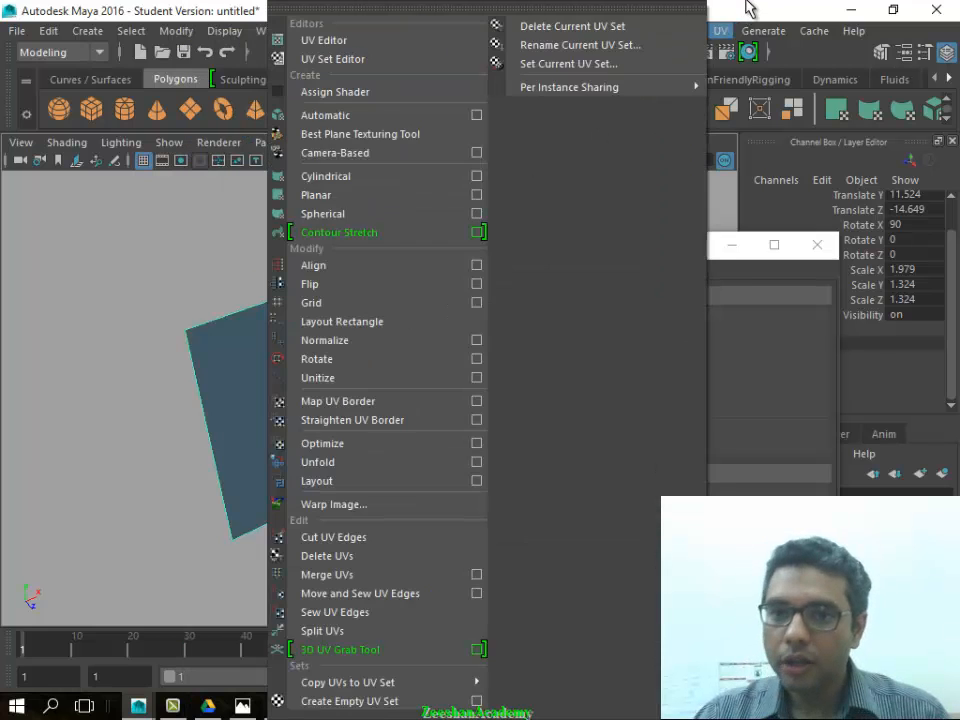
left_click(746, 5)
left_click(384, 34)
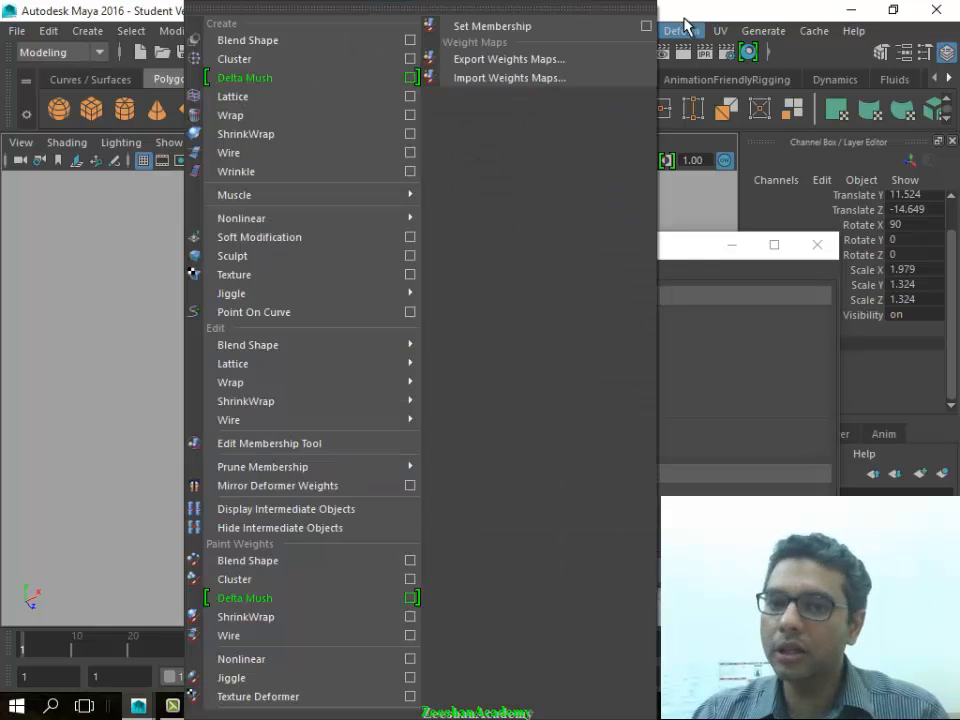
mouse_move(721, 36)
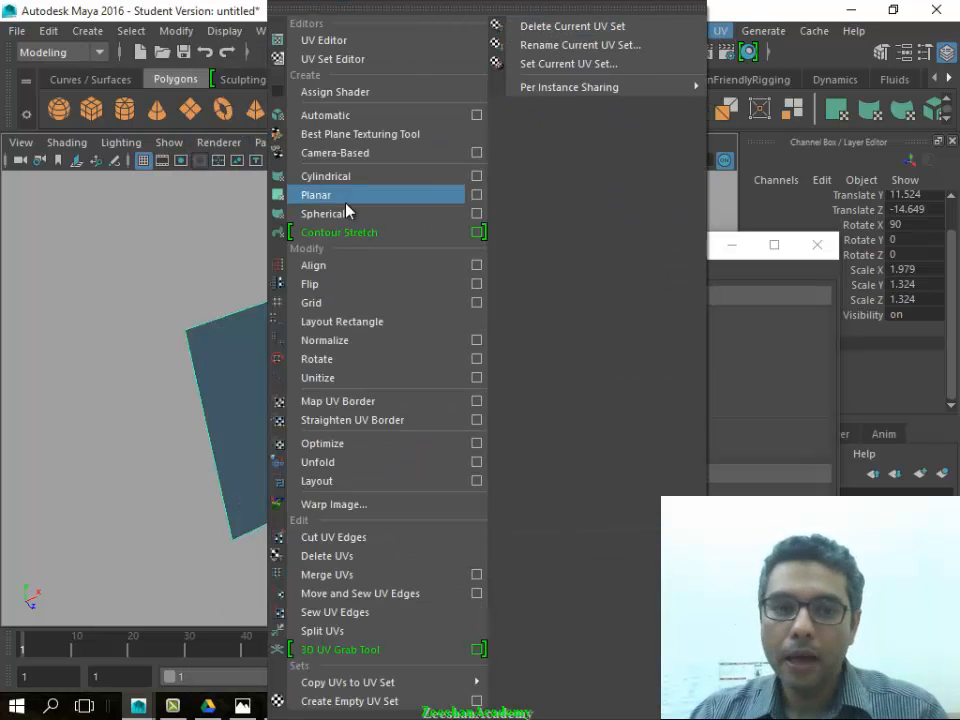
left_click(476, 197)
left_click_drag(557, 265, 663, 175)
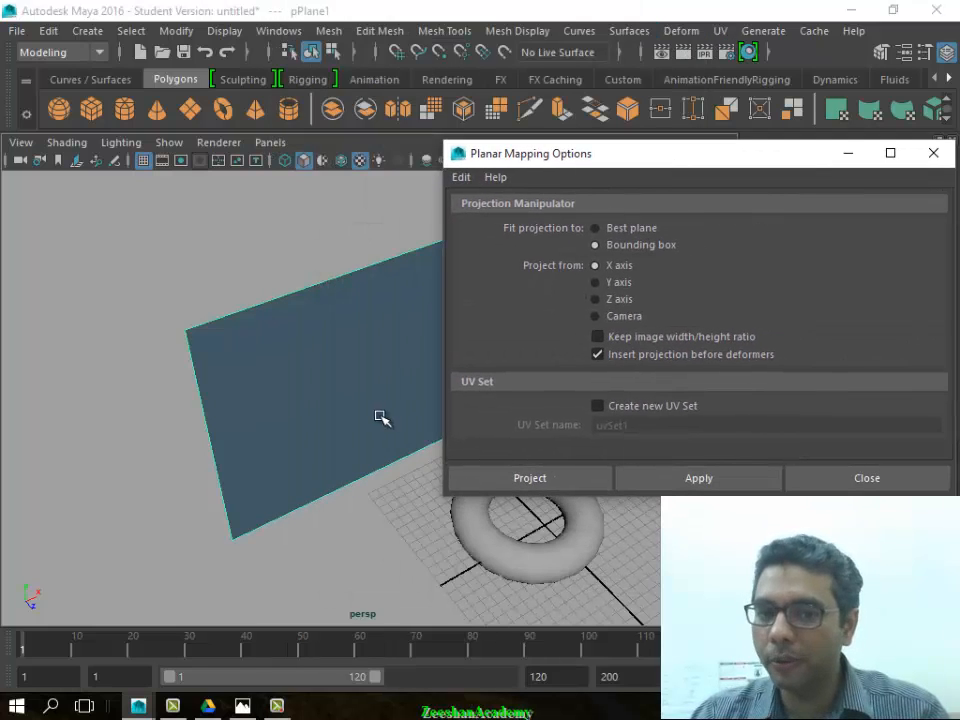
- Delete the torus in front of the lighthouse plane
left_click_drag(381, 417, 633, 316, "alt")
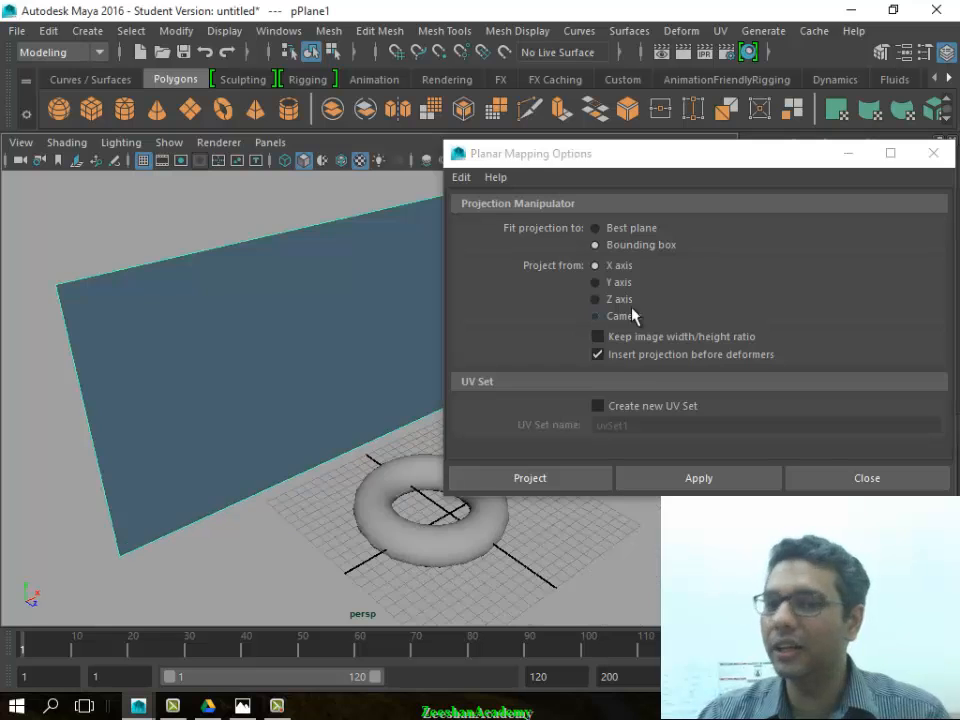
mouse_move(421, 343)
left_mouse_down("alt")
mouse_move(137, 514)
mouse_move(430, 358)
left_mouse_up("alt")
left_click_drag(338, 488, 491, 452, "alt")
left_click(416, 570)
key("Delete")
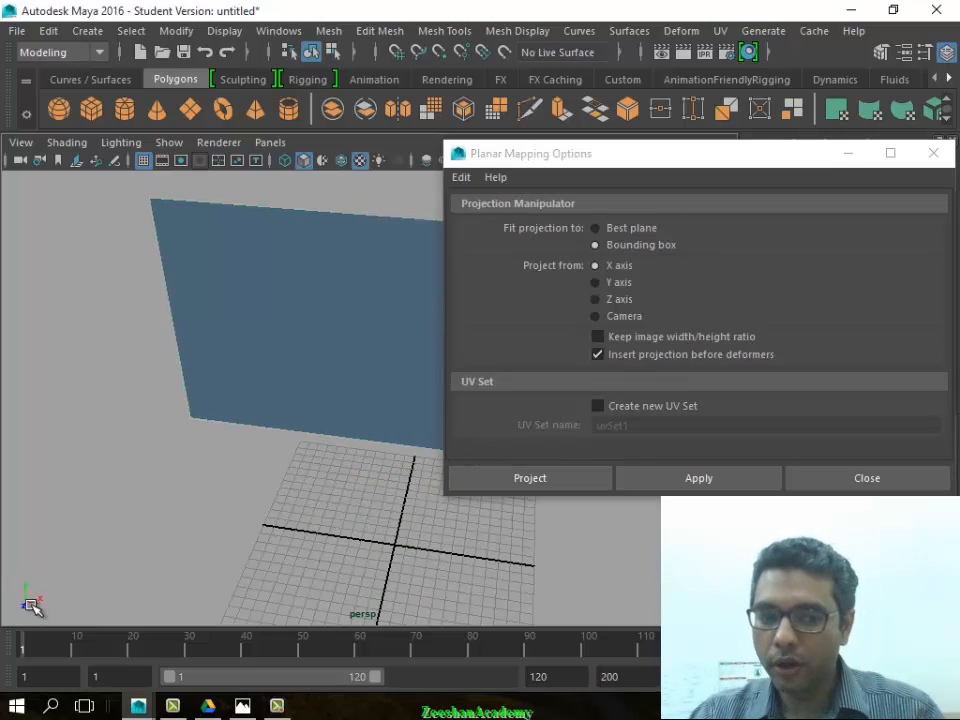
- Apply planar mapping to the lighthouse plane, projected from the X axis and fitted to the bounding box, and return to object mode
left_click_drag(224, 426, 567, 566, "alt")
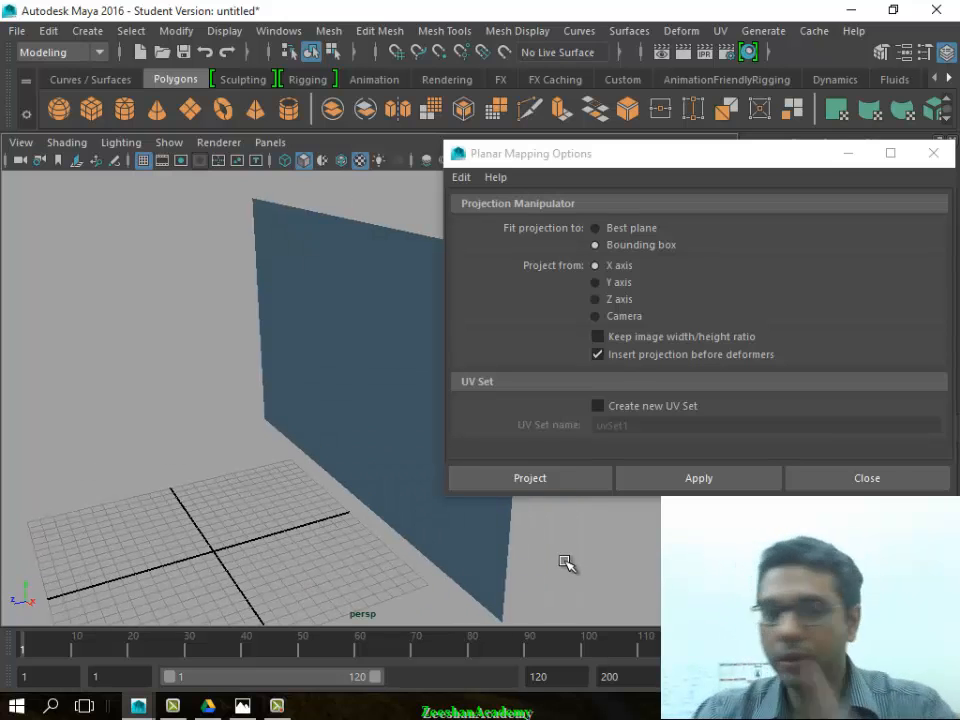
left_click_drag(525, 568, 366, 428, "alt")
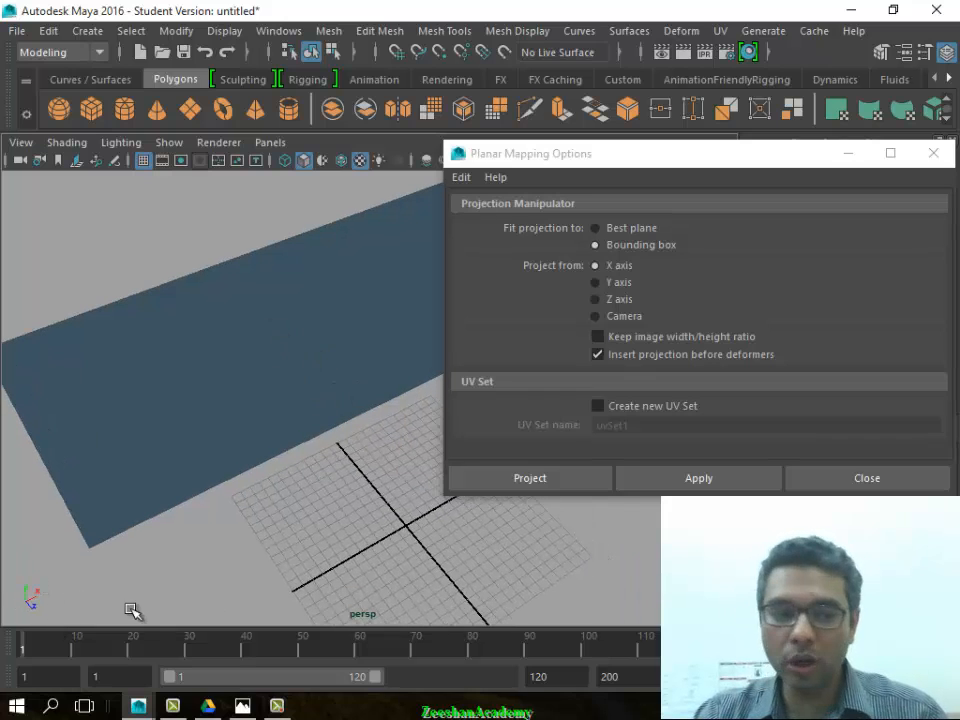
left_click(613, 282)
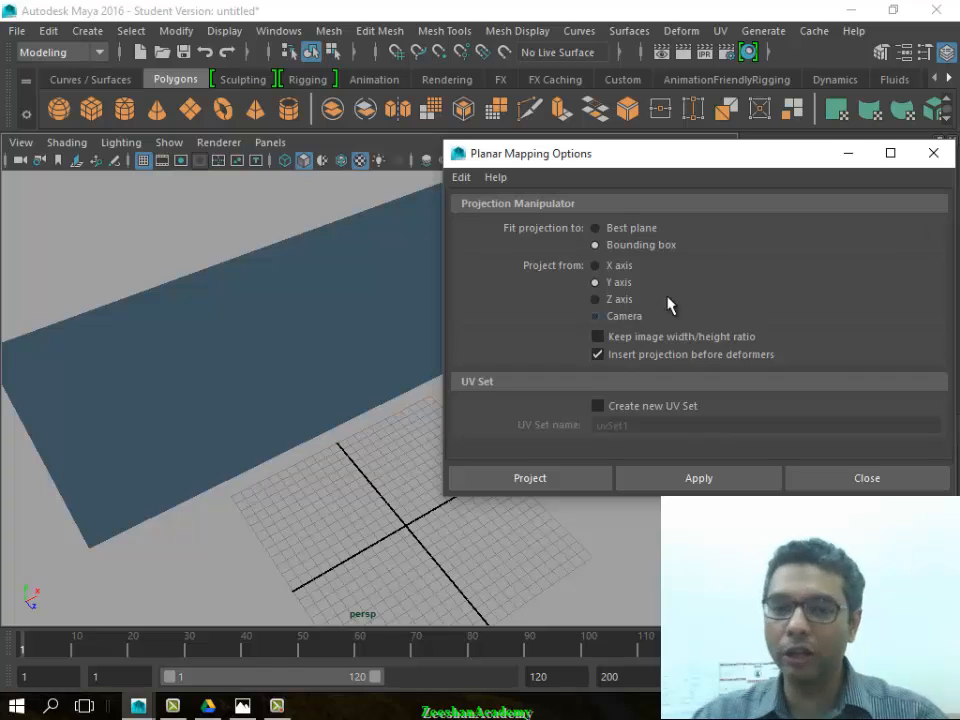
left_click(613, 265)
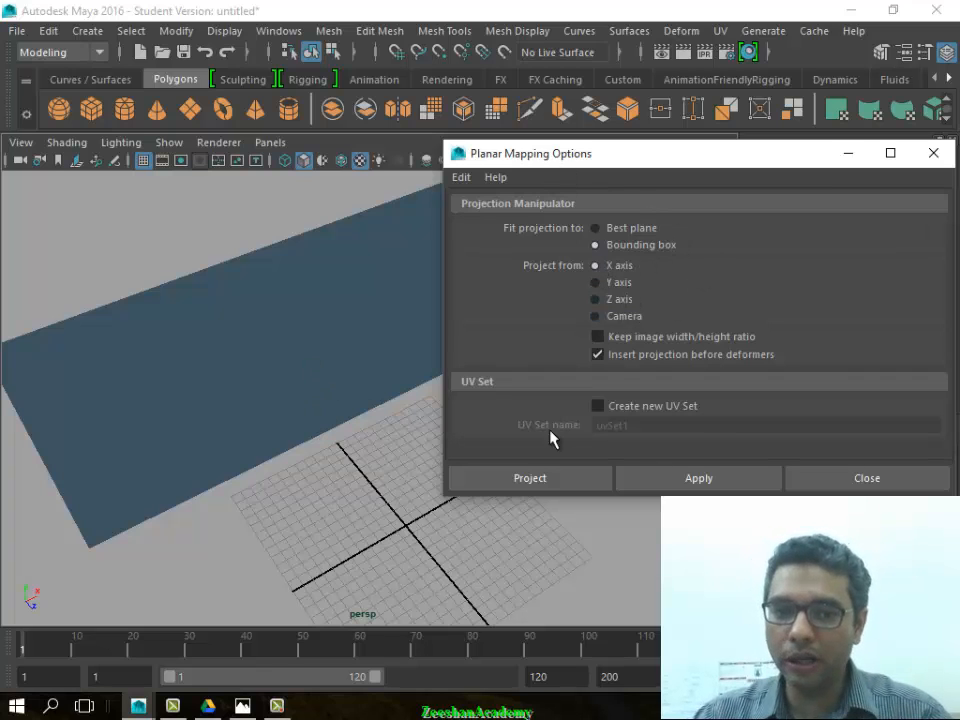
left_click(340, 418)
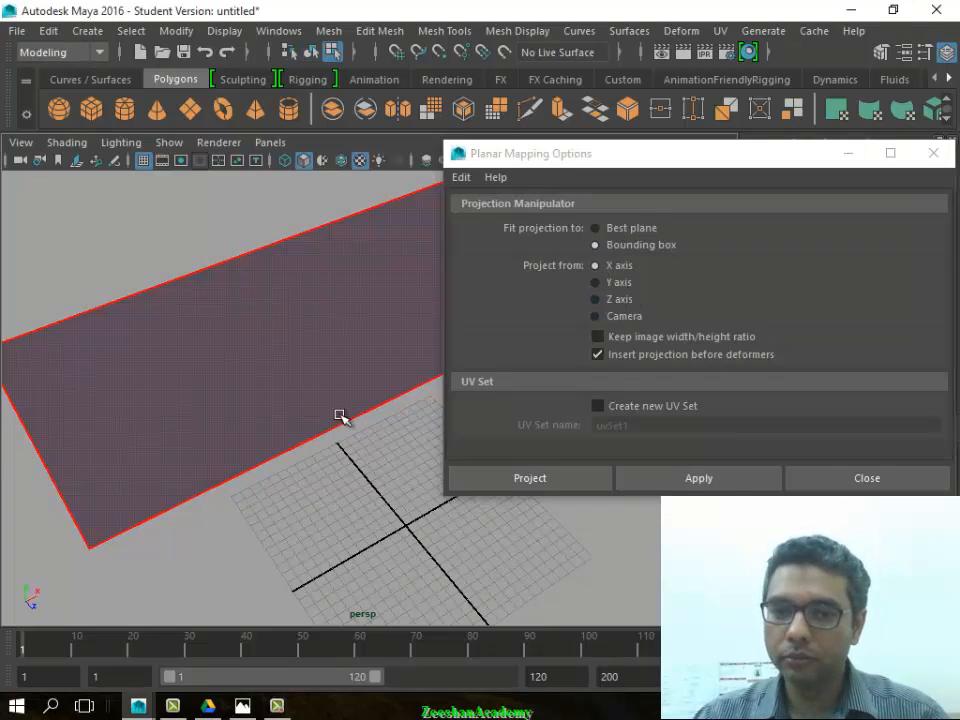
left_click(687, 483)
left_click_drag(210, 478, 235, 432, "alt")
right_click_drag(268, 179, 336, 156)
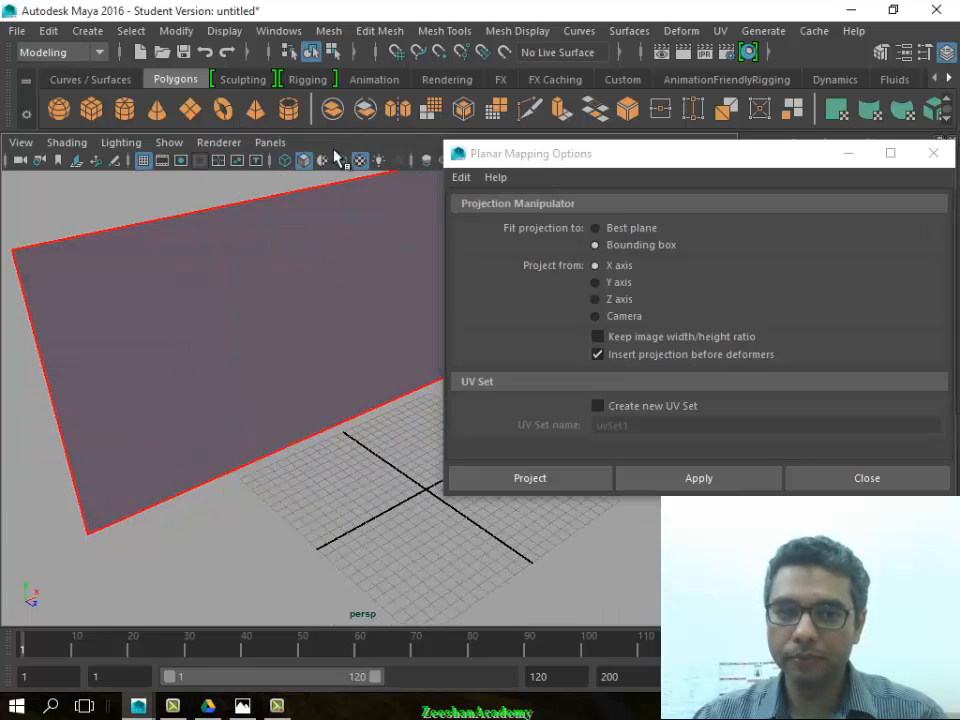
- Apply planar mapping to the lighthouse plane, projected from the Y axis and fitted to the bounding box, and return to object mode
left_click(334, 210)
left_click(617, 282)
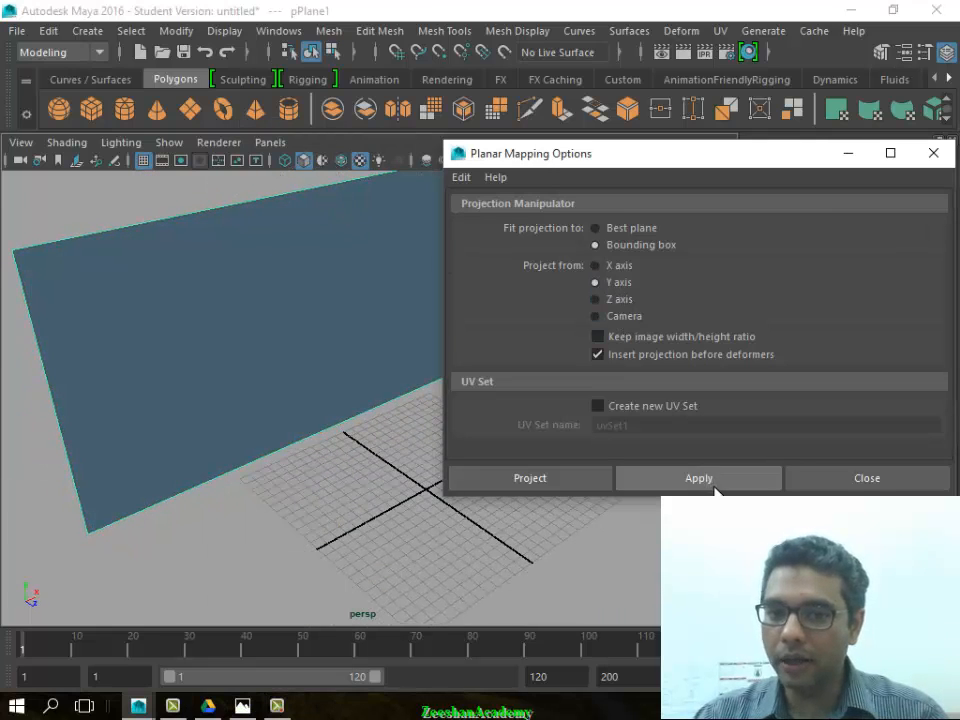
left_click(682, 484)
left_click_drag(281, 428, 250, 450, "alt")
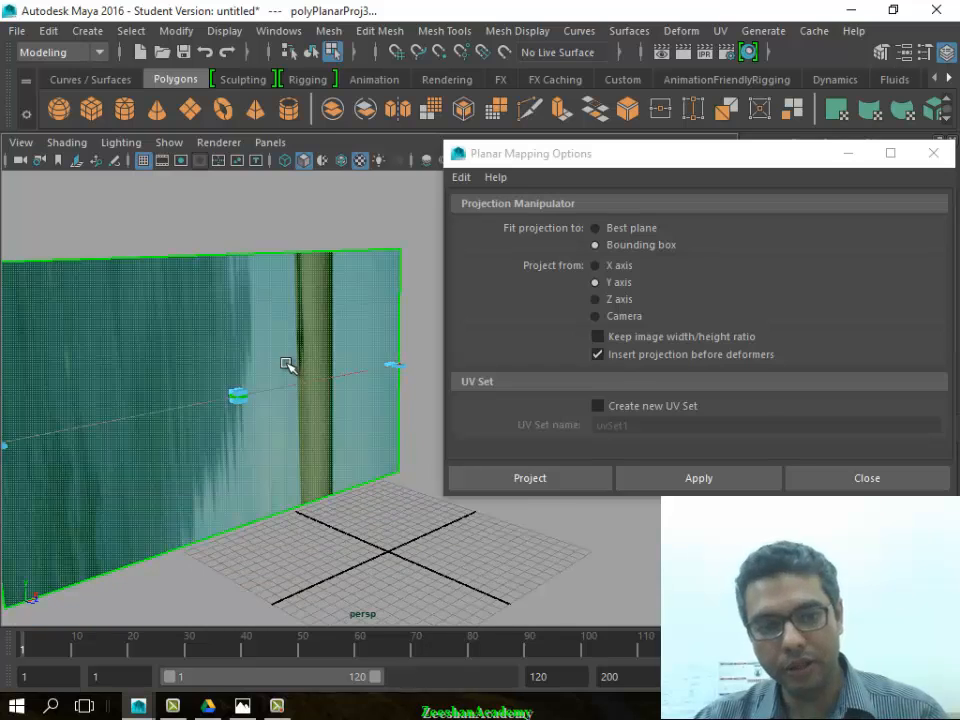
right_click_drag(286, 362, 368, 152)
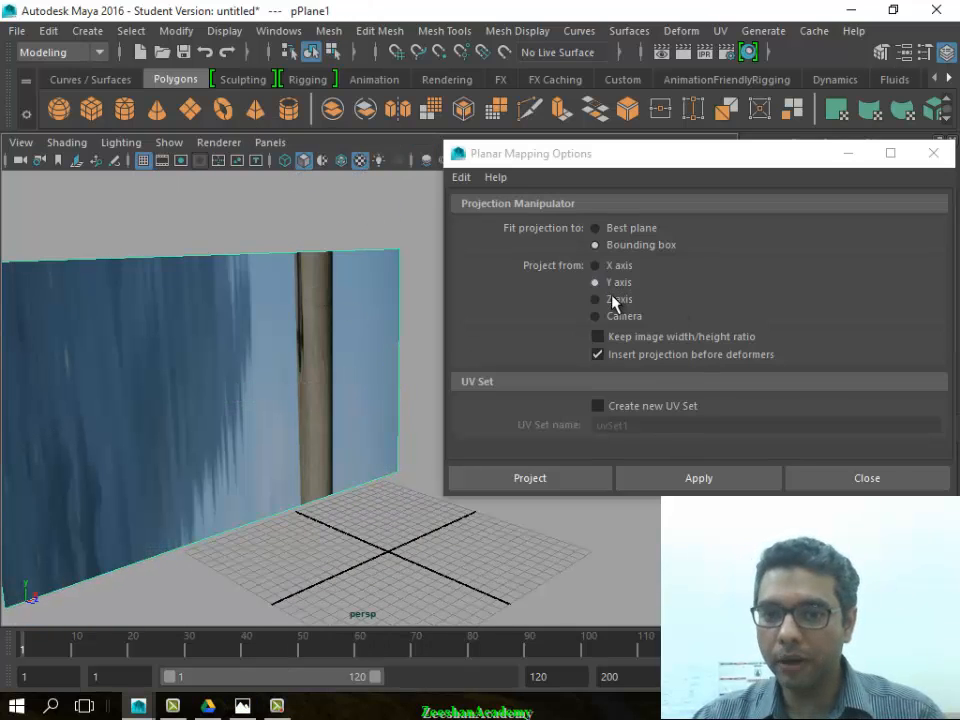
- Apply planar mapping to the lighthouse plane, projected from the Z axis and fitted to the bounding box, and close the mapping options
left_click(614, 299)
left_click(712, 472)
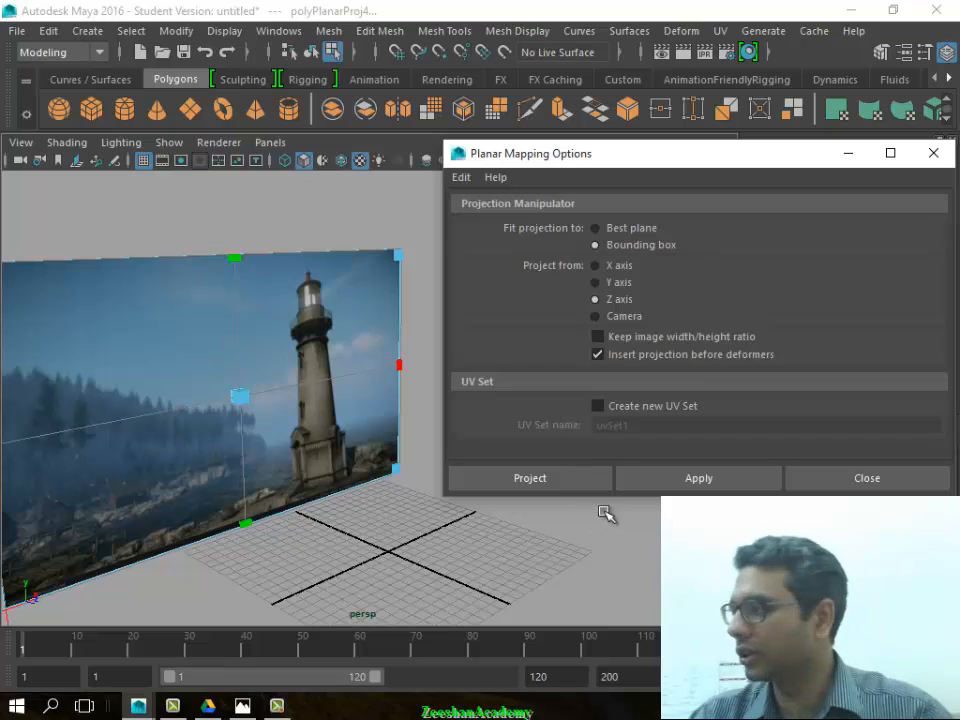
middle_click_drag(220, 443, 306, 422, "alt")
left_click_drag(306, 422, 272, 423, "alt")
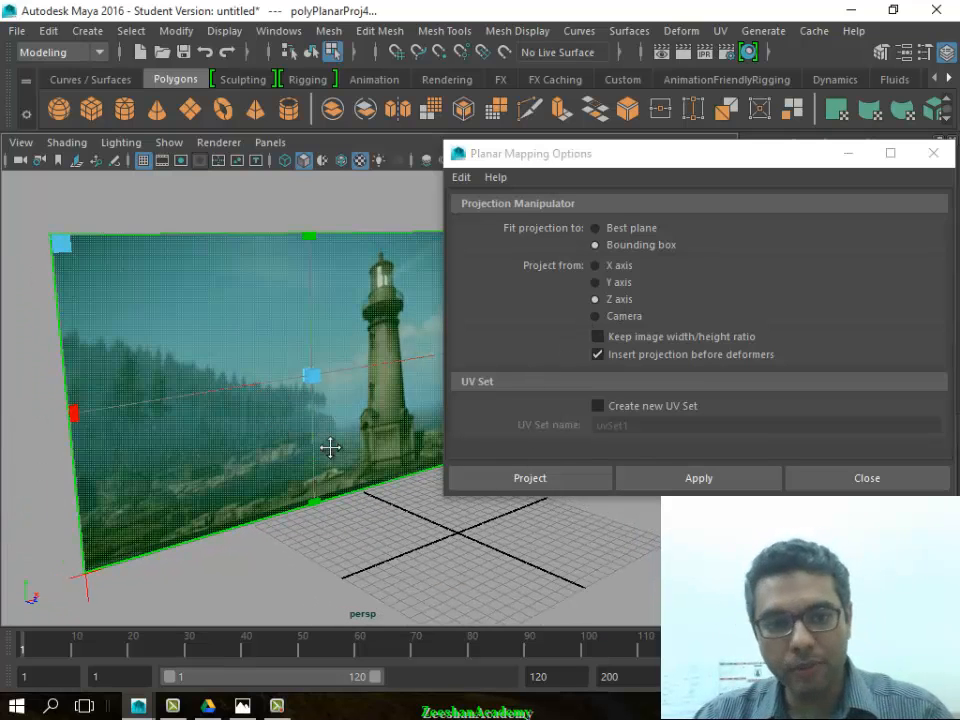
left_click_drag(330, 448, 438, 430, "alt")
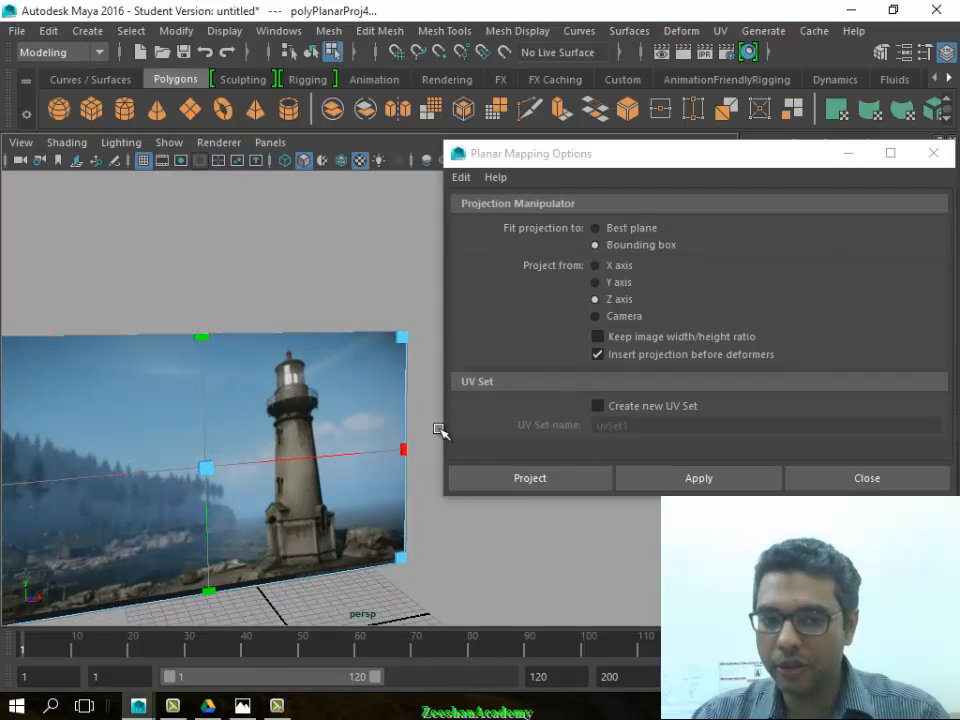
left_click(905, 486)
- Leave the projection manipulator, return the lighthouse plane to object mode and clear the selection
middle_click_drag(376, 532, 497, 467, "alt")
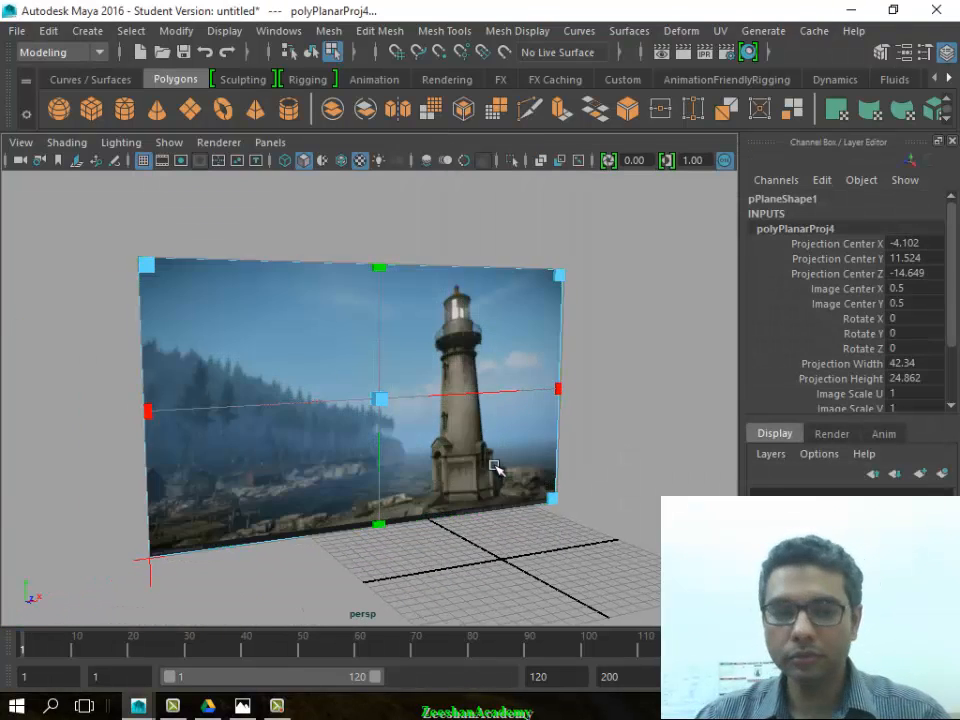
right_click_drag(510, 293, 508, 180)
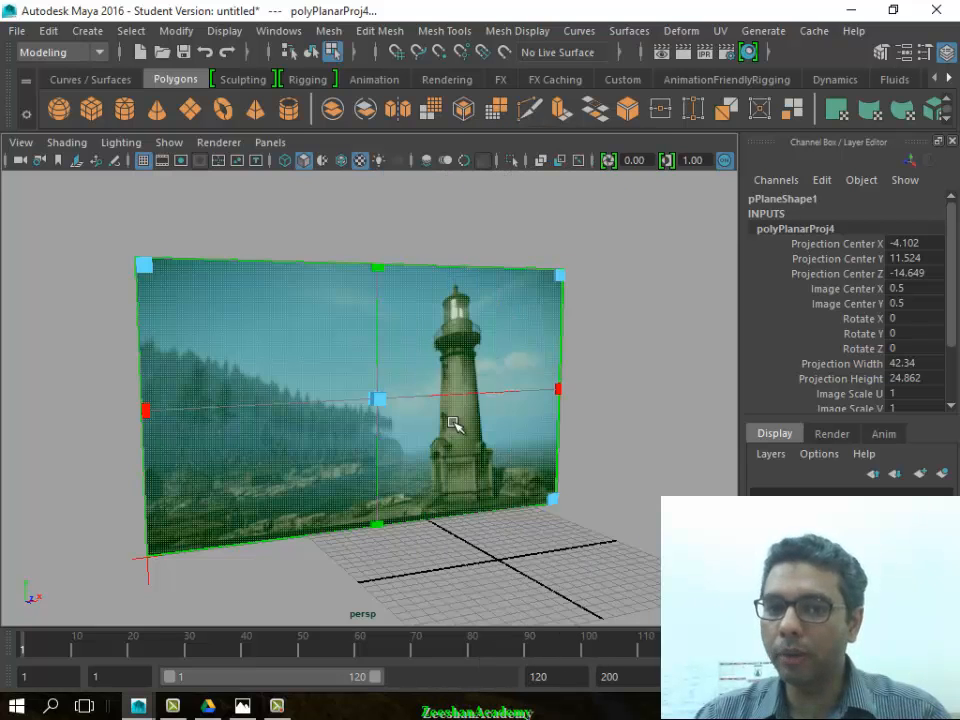
right_click_drag(346, 481, 448, 370, "alt")
key("q")
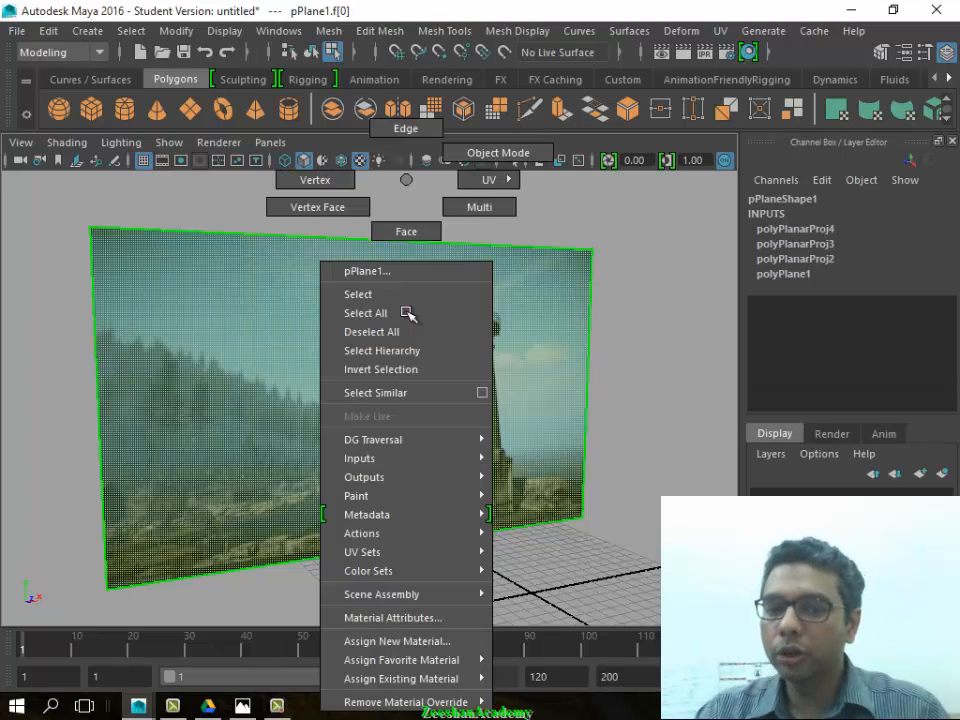
right_click_drag(406, 180, 506, 156)
left_click_drag(588, 517, 439, 514, "alt")
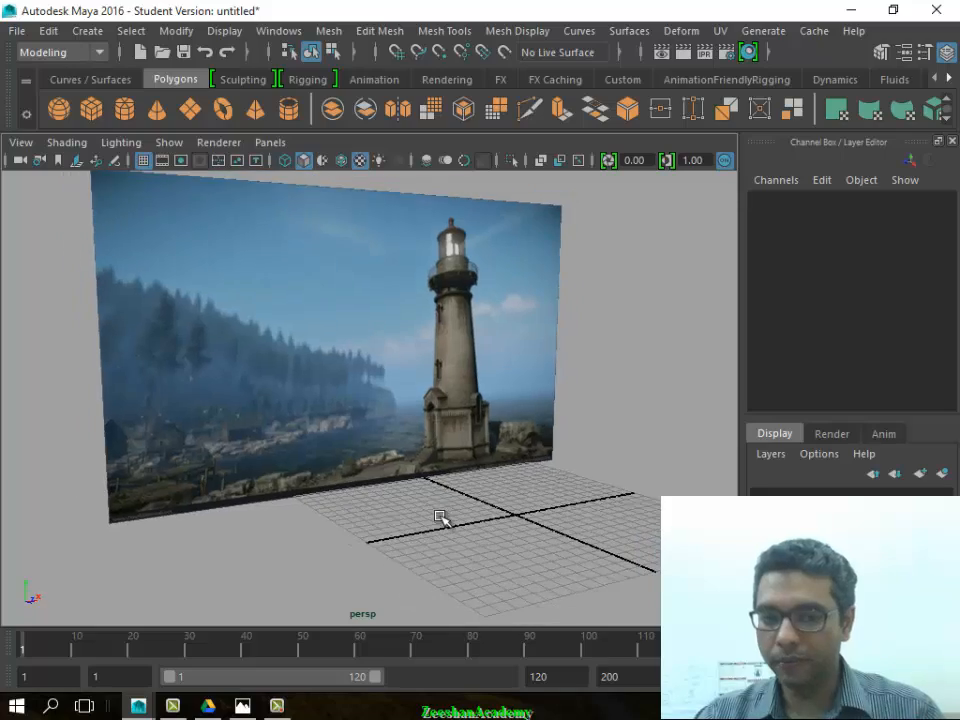